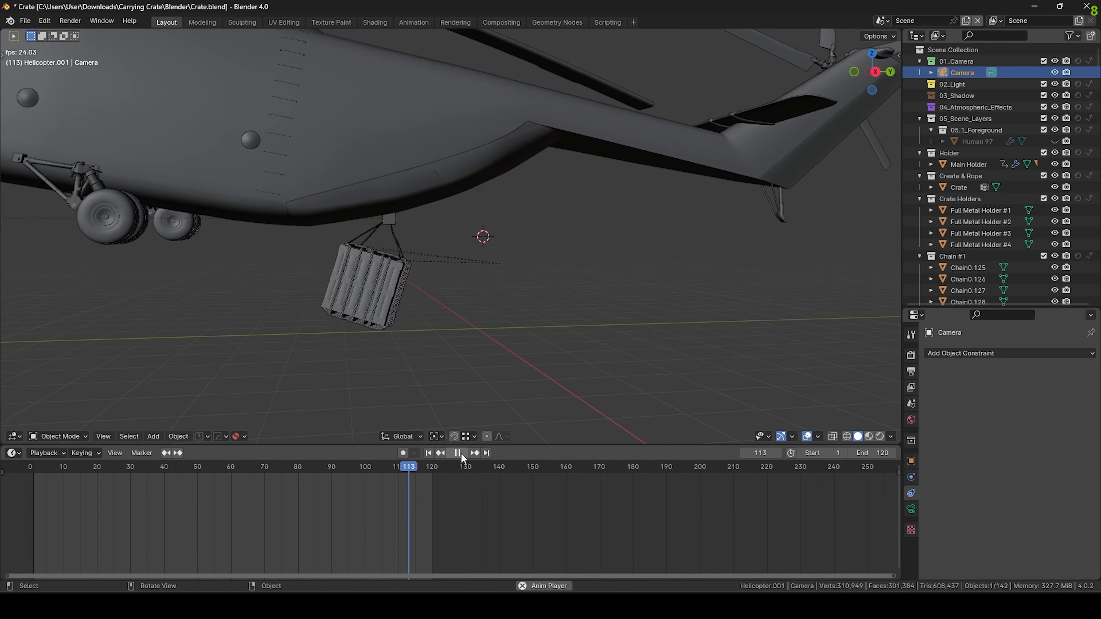
Stop the animation playback and close Crate.blend without saving the changes.
{"action": "left_click", "coordinate": [459, 454]}
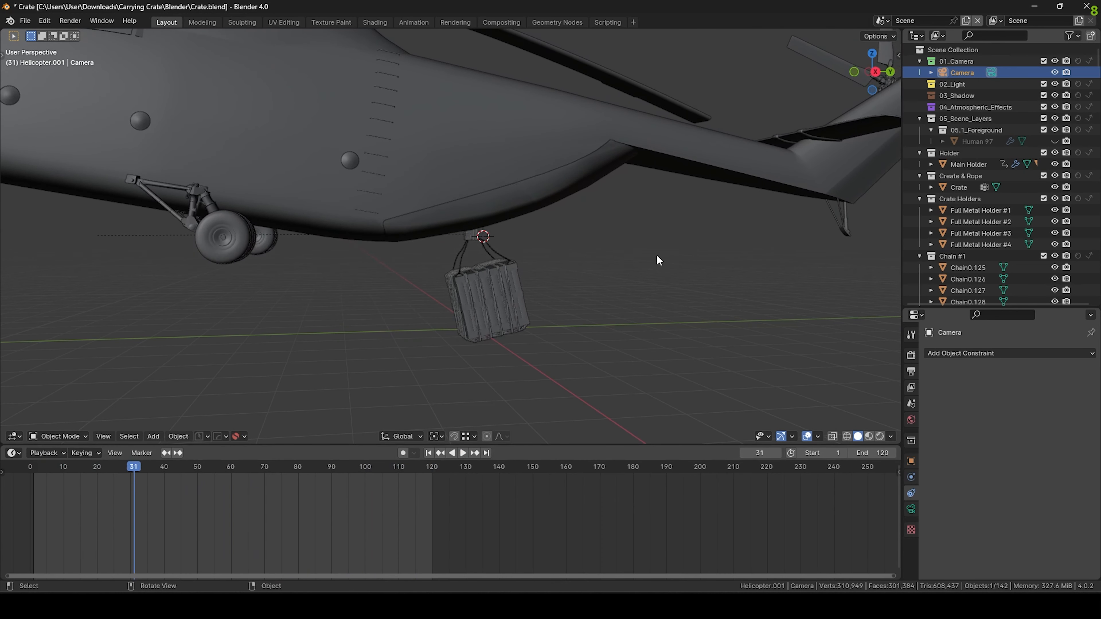
{"action": "left_click", "coordinate": [1086, 6]}
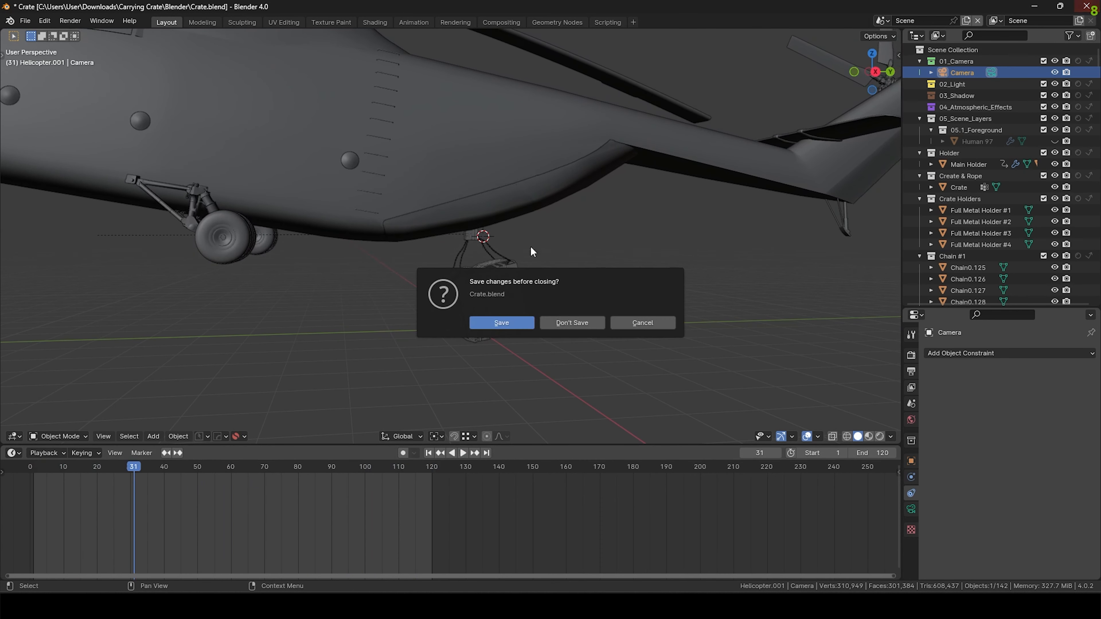
{"action": "left_click", "coordinate": [555, 321]}
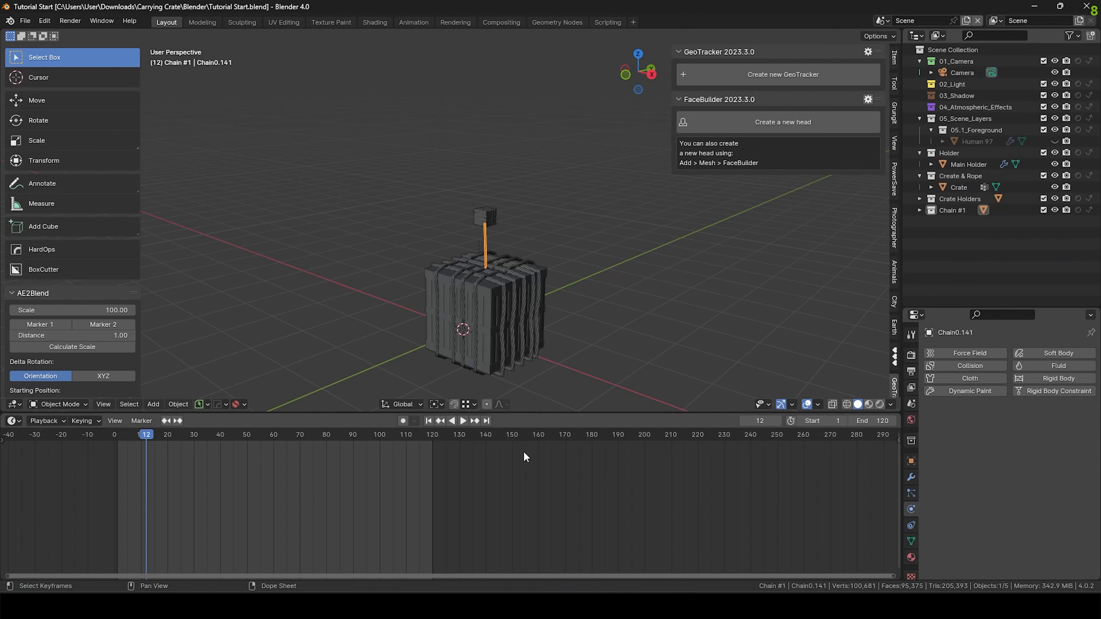
Deselect the chain and show the crate scene in Material Preview shading.
{"action": "left_click", "coordinate": [567, 231]}
{"action": "scroll", "coordinate": [531, 247], "scroll_direction": "up", "scroll_amount": 3}
{"action": "middle_click_drag", "start_coordinate": [531, 248], "coordinate": [596, 311]}
{"action": "scroll", "coordinate": [516, 269], "scroll_direction": "up", "scroll_amount": 5}
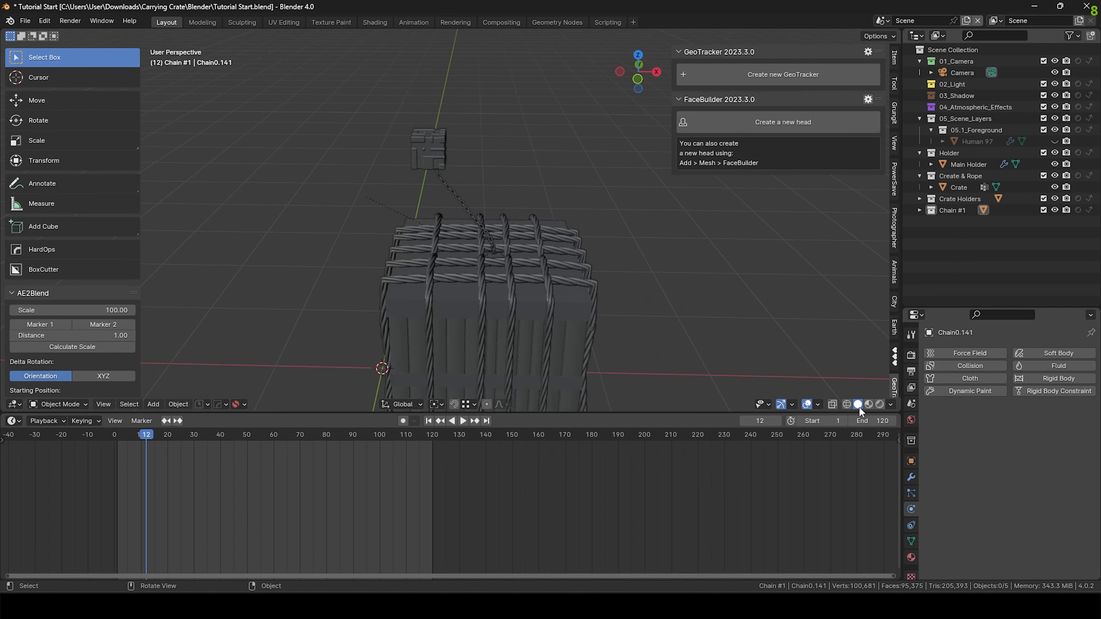
{"action": "left_click", "coordinate": [873, 406]}
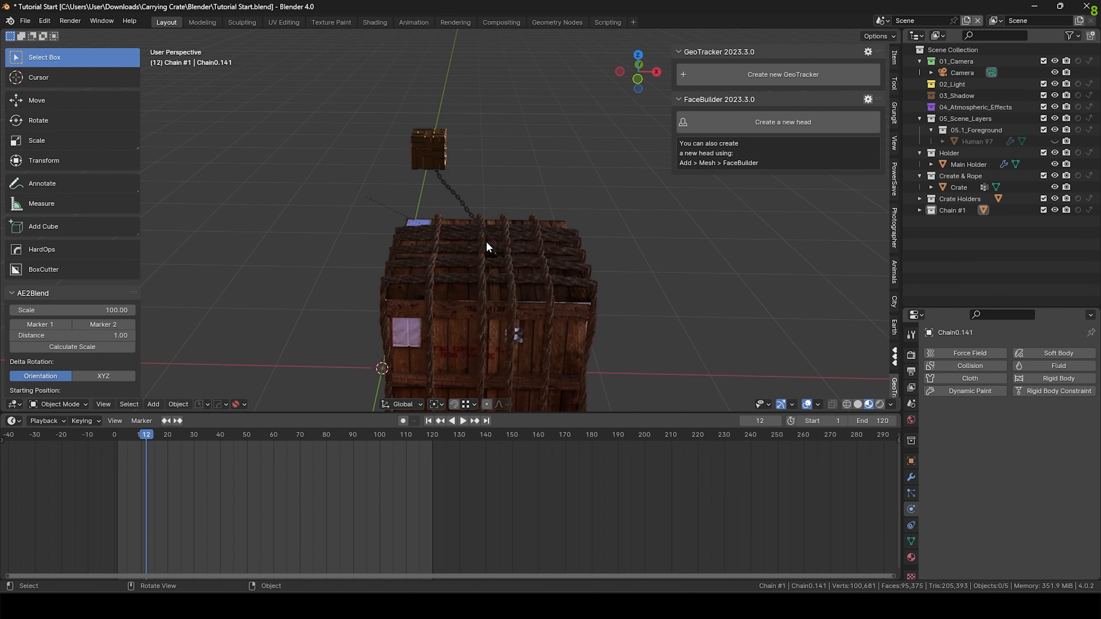
Examine the textured crate, its ropes and the chain leading up to the main holder from several sides.
{"action": "scroll", "coordinate": [486, 242], "scroll_direction": "up", "scroll_amount": 3}
{"action": "scroll", "coordinate": [480, 203], "scroll_direction": "up", "scroll_amount": 4}
{"action": "middle_click_drag", "start_coordinate": [480, 212], "coordinate": [544, 218]}
{"action": "left_click", "coordinate": [529, 243]}
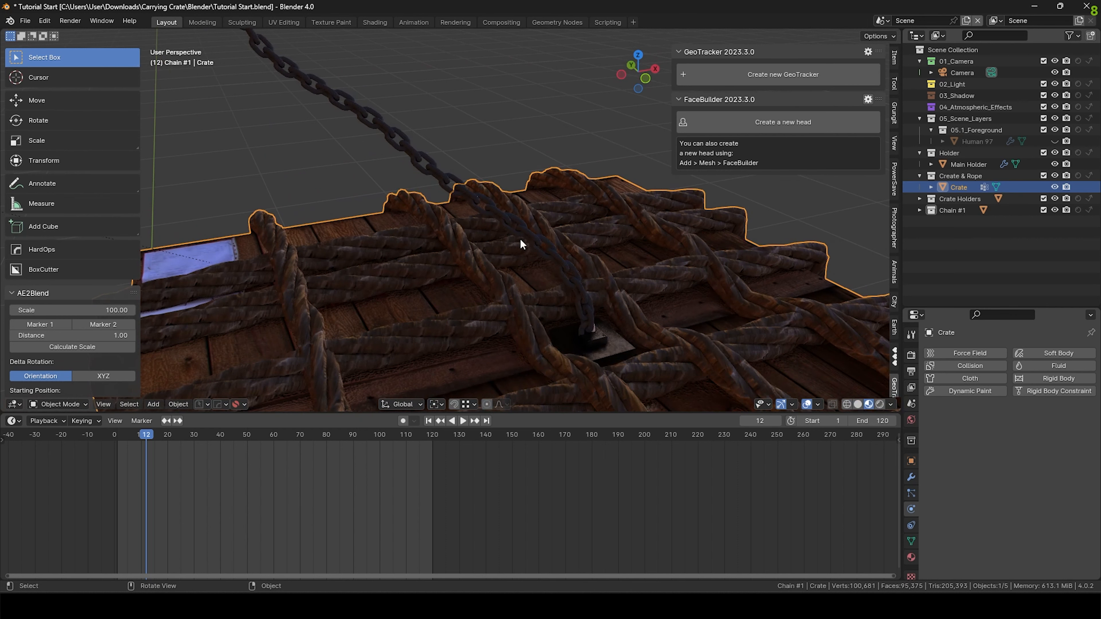
{"action": "left_click", "coordinate": [540, 236]}
{"action": "scroll", "coordinate": [539, 237], "scroll_direction": "down", "scroll_amount": 3}
{"action": "middle_click_drag", "start_coordinate": [585, 288], "coordinate": [471, 293]}
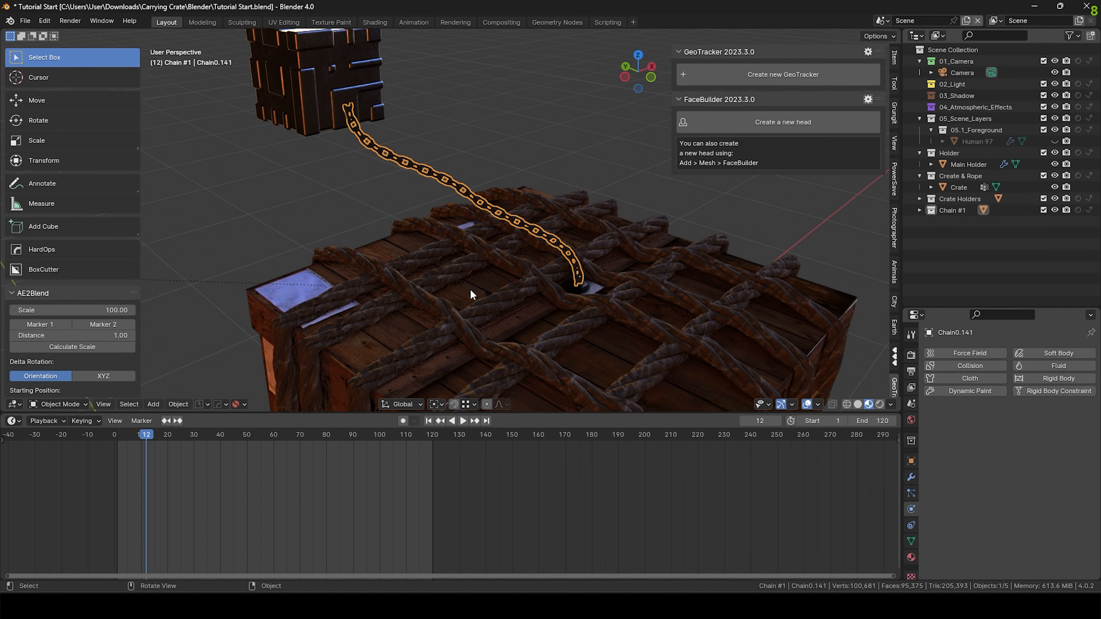
{"action": "middle_click_drag", "start_coordinate": [580, 364], "coordinate": [483, 259]}
{"action": "scroll", "coordinate": [586, 270], "scroll_direction": "down", "scroll_amount": 2}
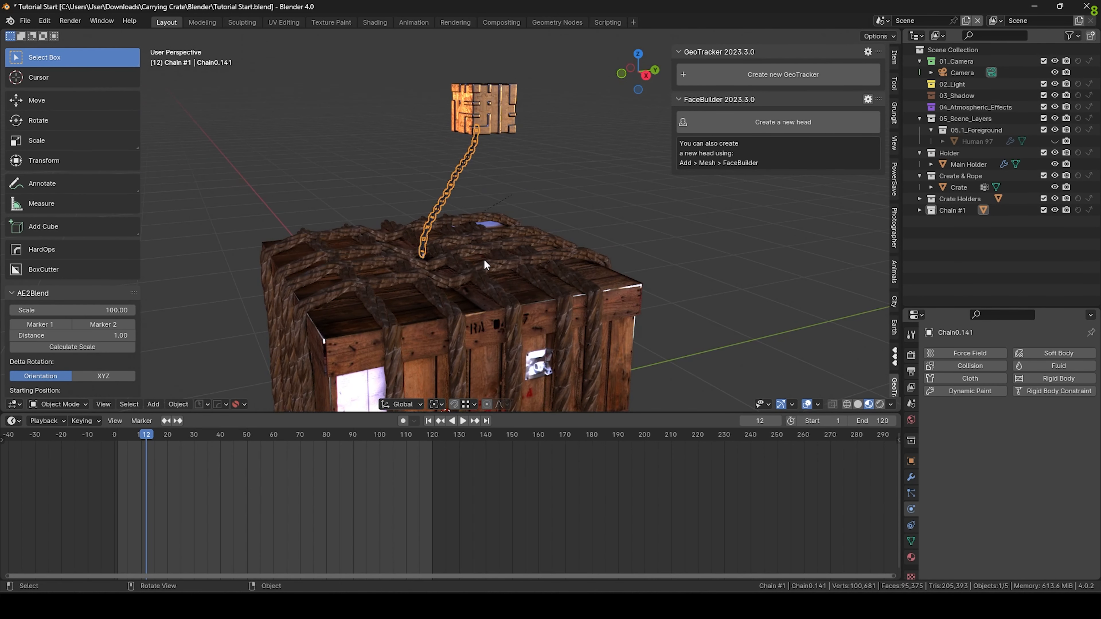
Return the viewport to Solid shading and save the file.
{"action": "left_click", "coordinate": [858, 405]}
{"action": "key", "text": "ctrl+s"}
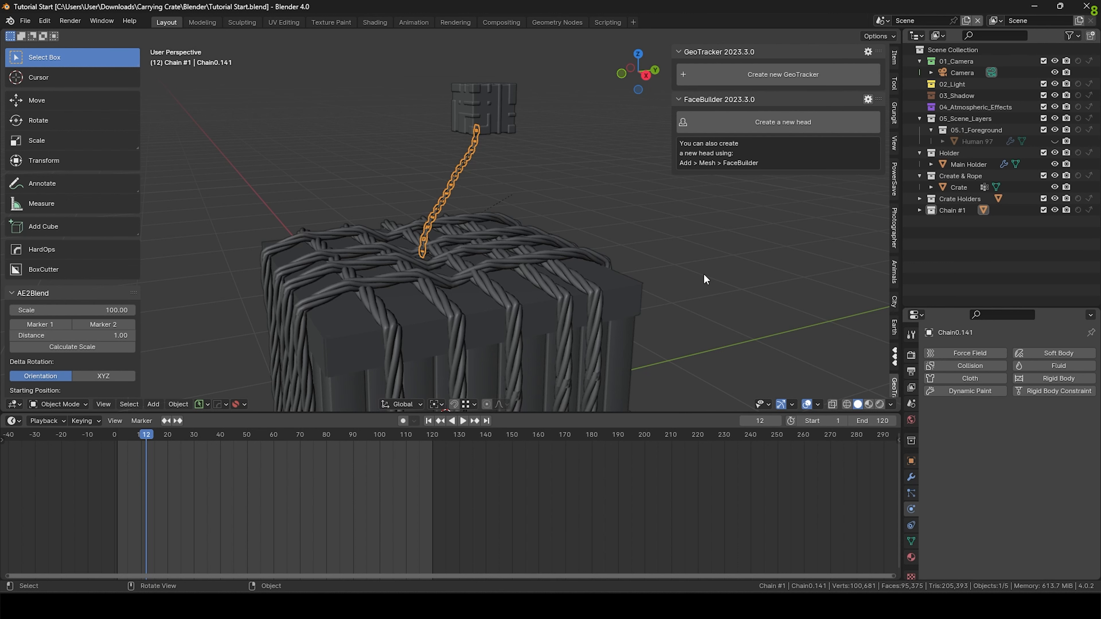
Examine how the chain connects the main holder to the small metal holder on the crate, checking each part by selection.
{"action": "scroll", "coordinate": [630, 284], "scroll_direction": "up", "scroll_amount": 3}
{"action": "scroll", "coordinate": [609, 253], "scroll_direction": "down", "scroll_amount": 2}
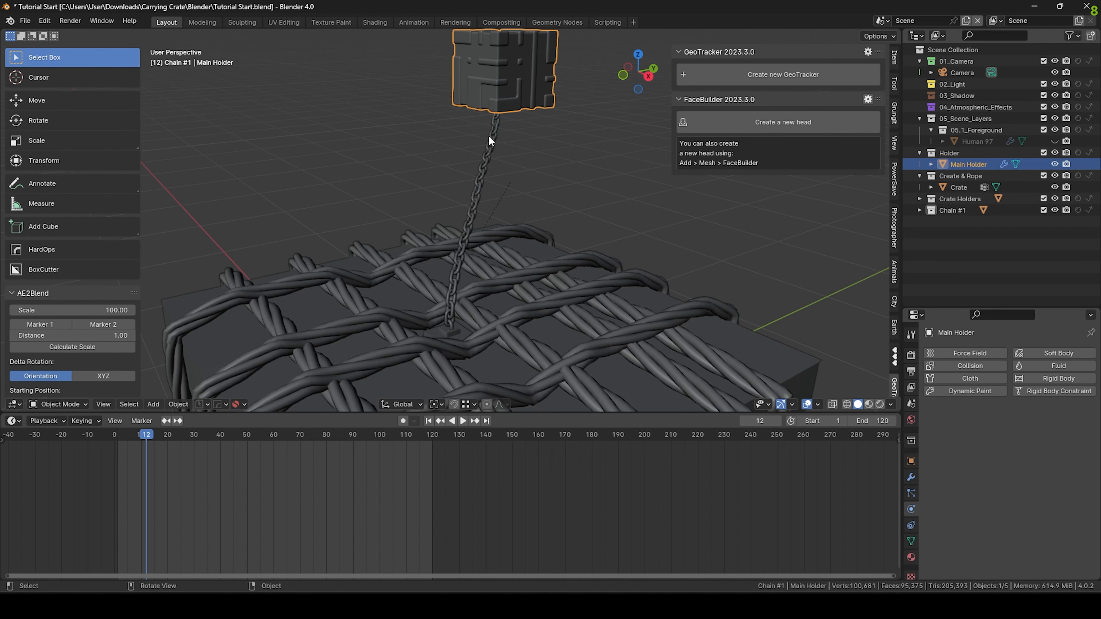
{"action": "left_click", "coordinate": [489, 135]}
{"action": "left_click", "coordinate": [516, 75], "text": "shift"}
{"action": "scroll", "coordinate": [456, 359], "scroll_direction": "up", "scroll_amount": 3}
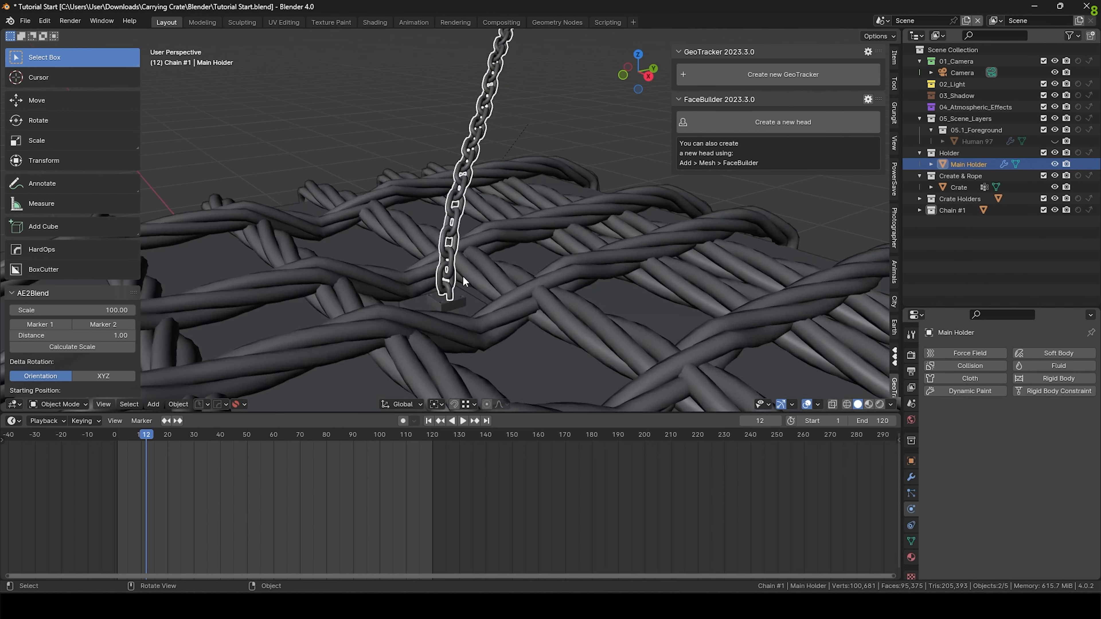
{"action": "left_click", "coordinate": [463, 276]}
{"action": "left_click", "coordinate": [452, 300]}
{"action": "left_click", "coordinate": [459, 305], "text": "shift"}
{"action": "left_click", "coordinate": [454, 311]}
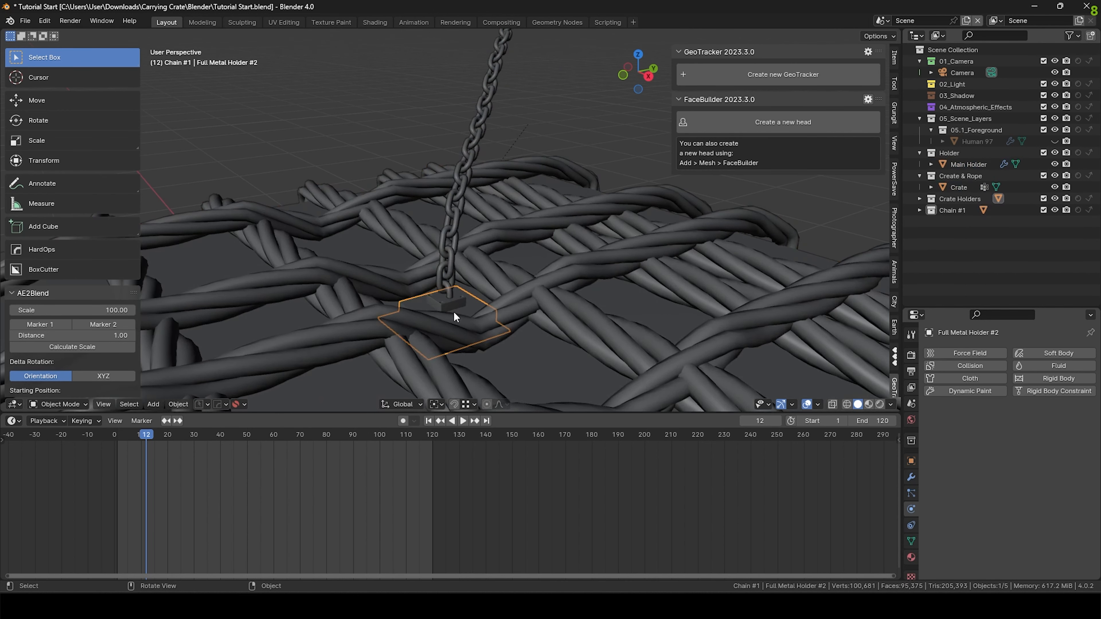
{"action": "key", "text": "g"}
{"action": "right_click", "coordinate": [438, 295]}
Inspect the crate and the metal holder beneath the chain, leaving nothing selected.
{"action": "left_click", "coordinate": [551, 276]}
{"action": "scroll", "coordinate": [554, 274], "scroll_direction": "down", "scroll_amount": 3}
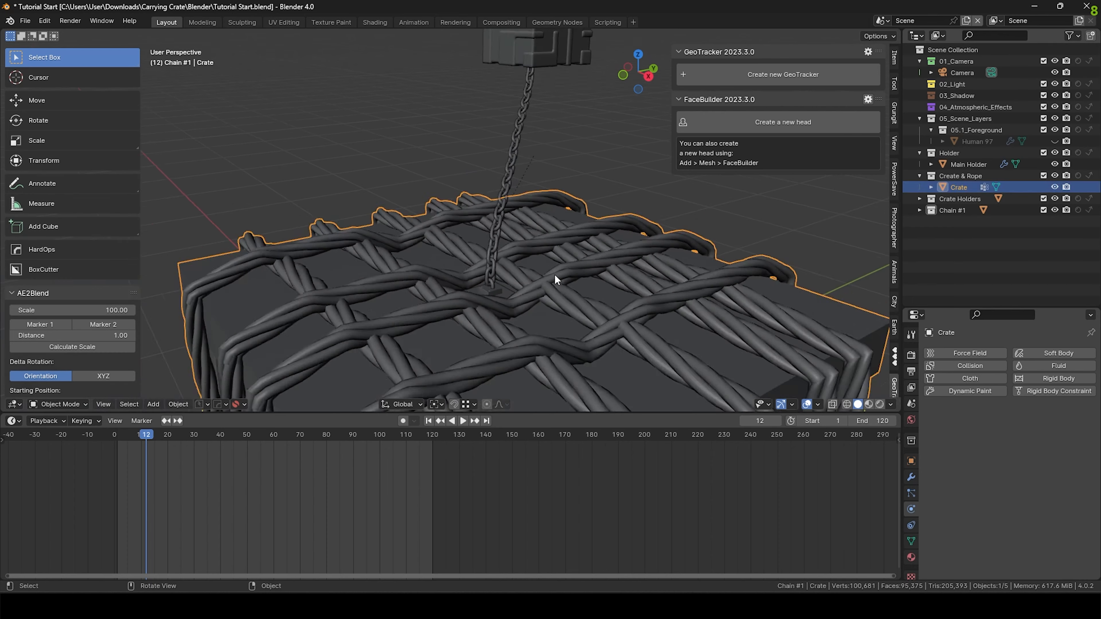
{"action": "scroll", "coordinate": [494, 294], "scroll_direction": "up", "scroll_amount": 5}
{"action": "left_click", "coordinate": [479, 277]}
{"action": "left_click", "coordinate": [350, 116]}
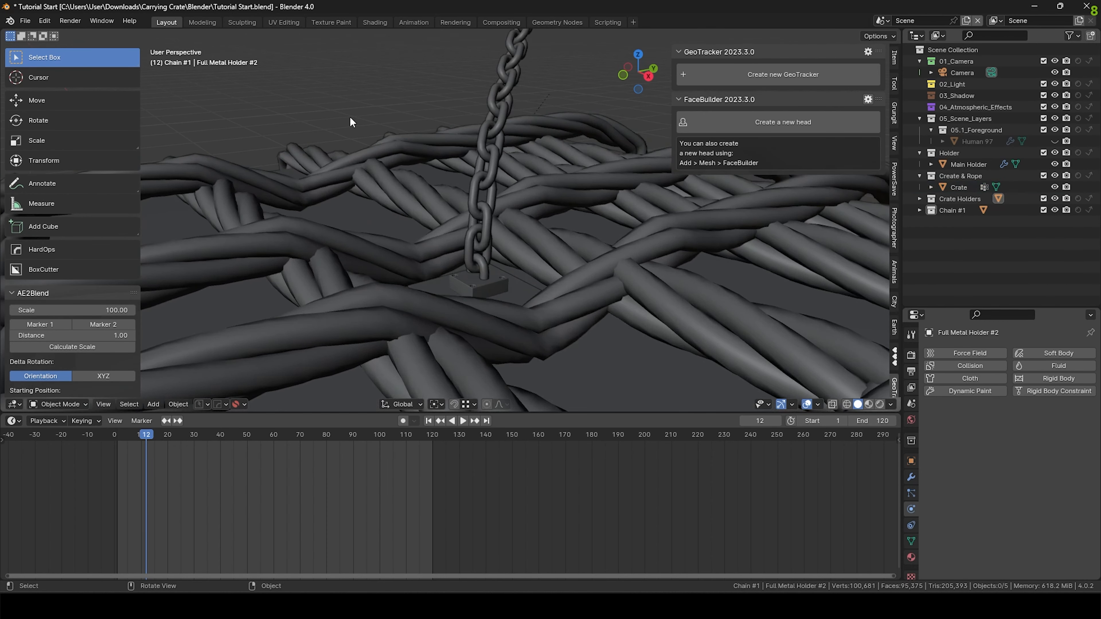
{"action": "scroll", "coordinate": [349, 116], "scroll_direction": "down", "scroll_amount": 8}
{"action": "middle_click_drag", "start_coordinate": [383, 184], "coordinate": [412, 216], "text": "shift"}
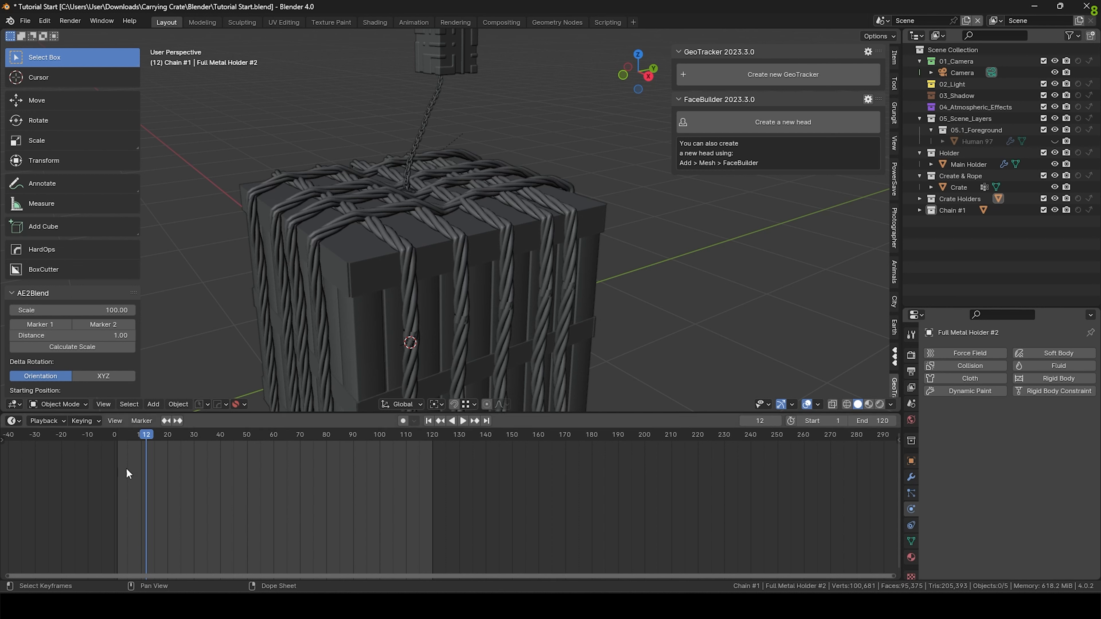
Move the playhead to frame 1 and apply all transforms to the crate.
{"action": "left_click_drag", "start_coordinate": [141, 435], "coordinate": [117, 434]}
{"action": "key", "text": "space"}
{"action": "left_click", "coordinate": [459, 246]}
{"action": "key", "text": "ctrl+a"}
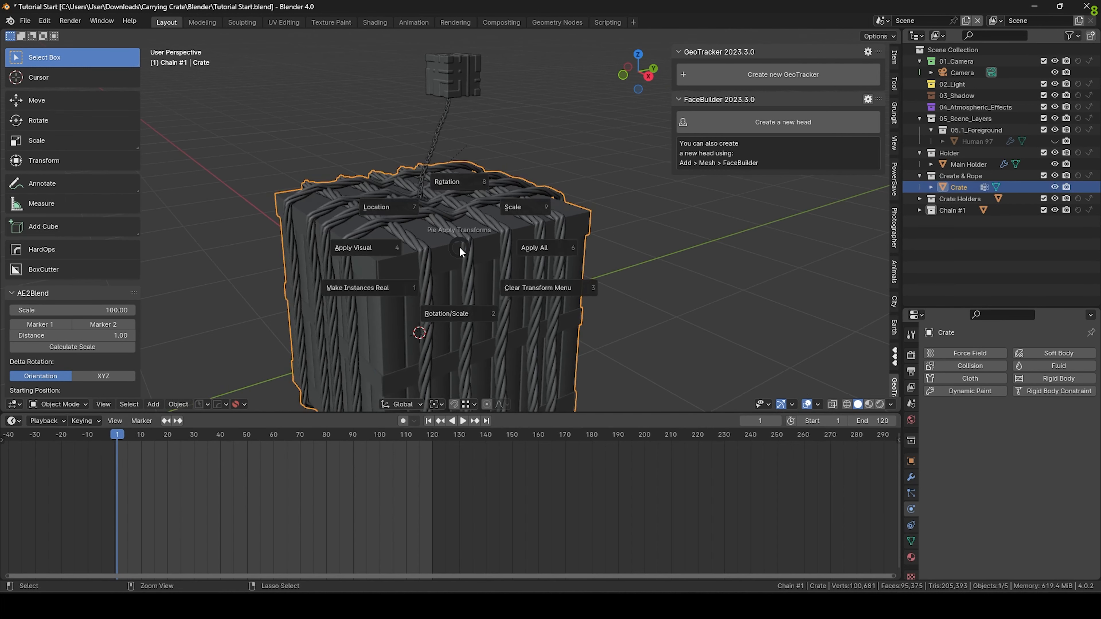
{"action": "left_click", "coordinate": [522, 252]}
Apply all transforms to the metal holder at the chain's lower end.
{"action": "scroll", "coordinate": [411, 191], "scroll_direction": "up", "scroll_amount": 8}
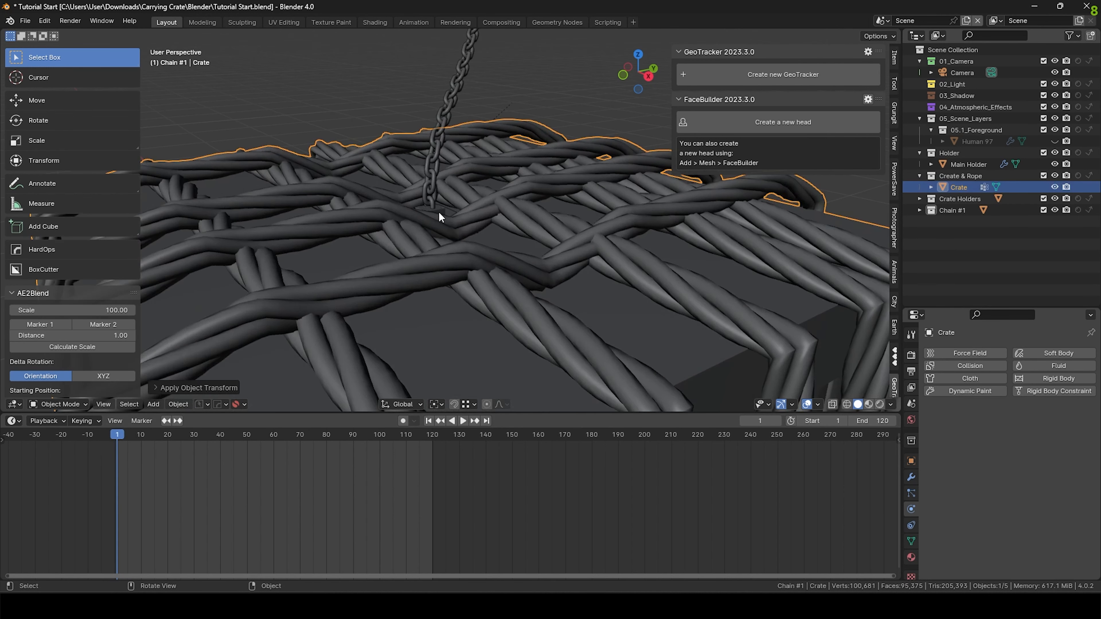
{"action": "left_click", "coordinate": [444, 210]}
{"action": "key", "text": "ctrl+a"}
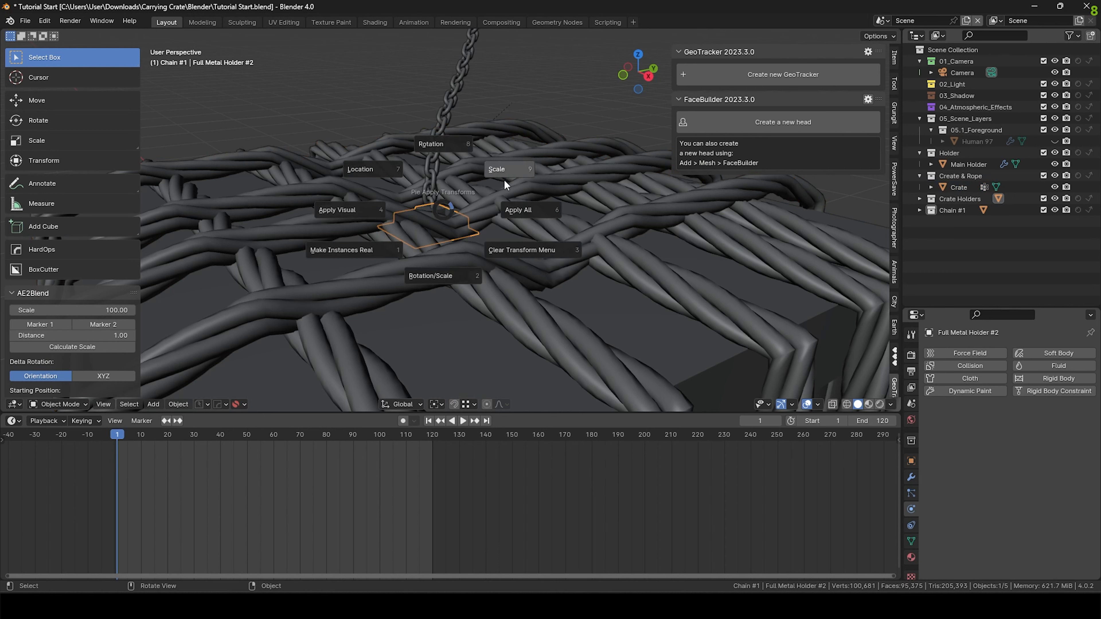
{"action": "left_click", "coordinate": [519, 210]}
Apply all transforms to the main holder above the crate.
{"action": "scroll", "coordinate": [504, 203], "scroll_direction": "down", "scroll_amount": 6}
{"action": "left_click", "coordinate": [500, 143]}
{"action": "key", "text": "ctrl+a"}
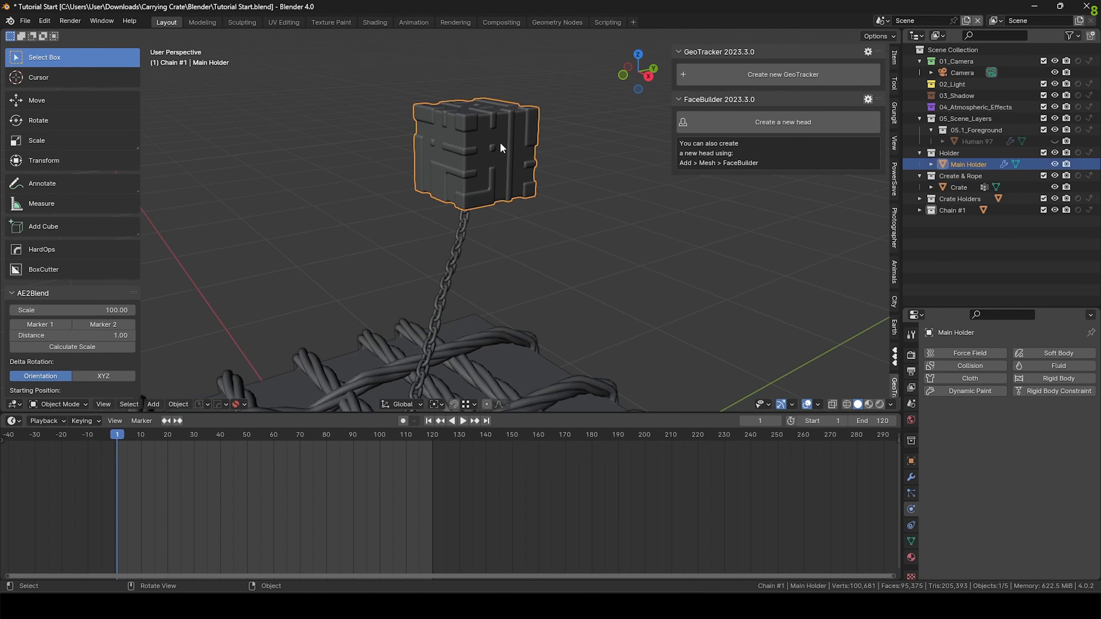
{"action": "left_click", "coordinate": [566, 146]}
Select the chain and enter Edit Mode with face selection.
{"action": "scroll", "coordinate": [489, 236], "scroll_direction": "down", "scroll_amount": 2}
{"action": "left_click", "coordinate": [459, 272]}
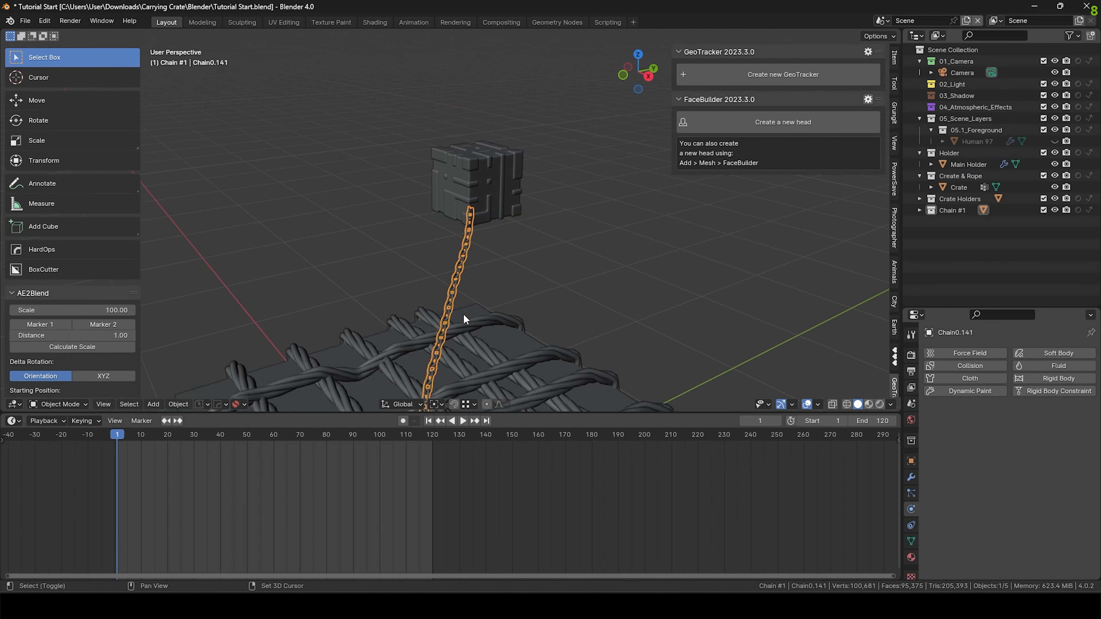
{"action": "middle_click_drag", "start_coordinate": [463, 316], "coordinate": [503, 242], "text": "shift"}
{"action": "key", "text": "ctrl+Tab"}
{"action": "left_click", "coordinate": [553, 245]}
{"action": "scroll", "coordinate": [522, 247], "scroll_direction": "up", "scroll_amount": 3}
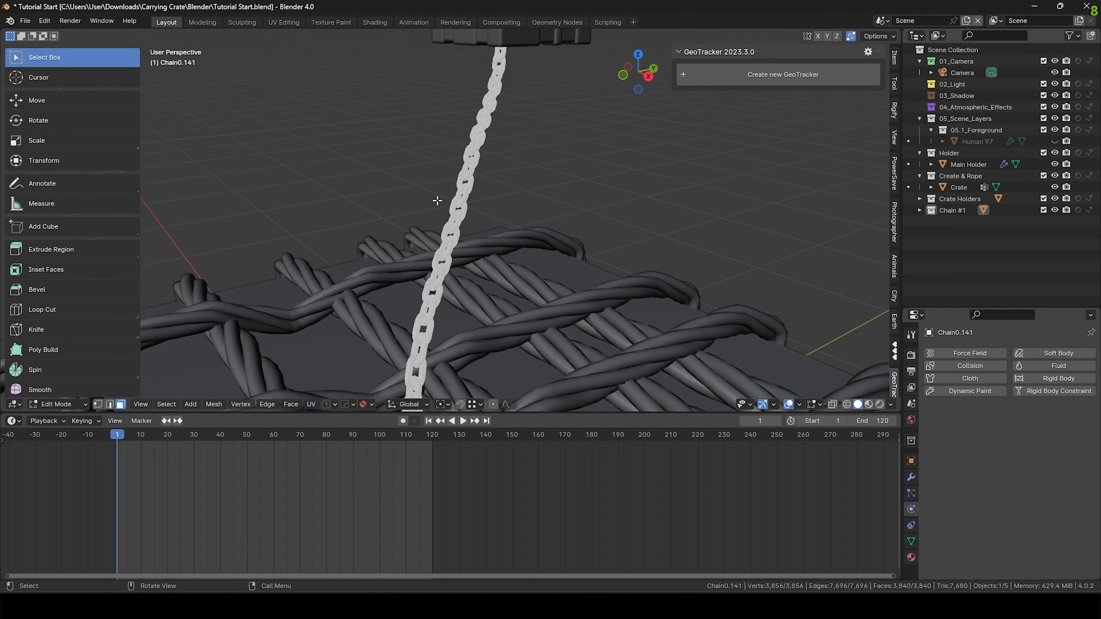
Separate the whole chain mesh by loose parts and return to Object Mode.
{"action": "key", "text": "a"}
{"action": "left_click", "coordinate": [449, 138]}
{"action": "key", "text": "p"}
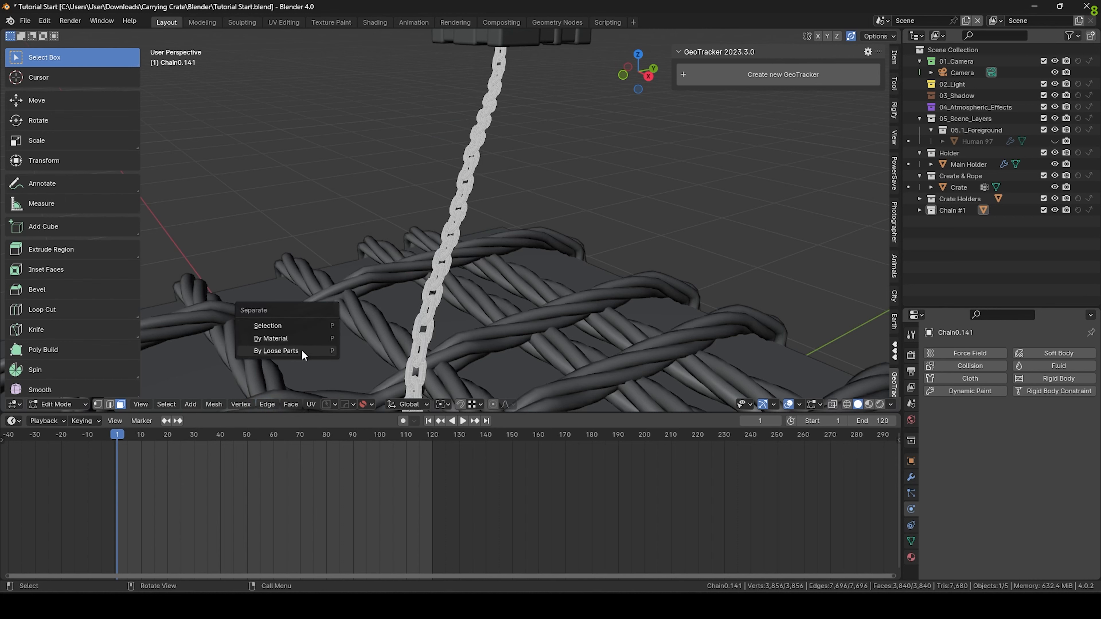
{"action": "left_click", "coordinate": [302, 349]}
{"action": "scroll", "coordinate": [505, 243], "scroll_direction": "down", "scroll_amount": 2}
{"action": "key", "text": "ctrl+Tab"}
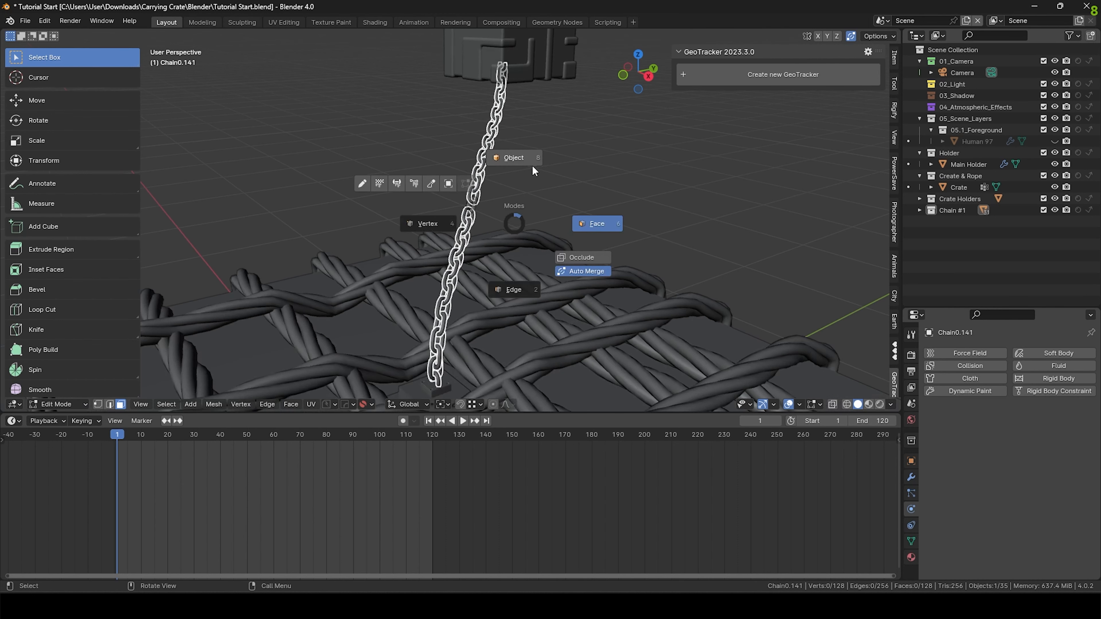
{"action": "left_click", "coordinate": [530, 160]}
Try to rotate a single link in the middle of the chain about the Z axis.
{"action": "scroll", "coordinate": [524, 173], "scroll_direction": "up", "scroll_amount": 3}
{"action": "left_click", "coordinate": [454, 179]}
{"action": "left_click", "coordinate": [450, 202]}
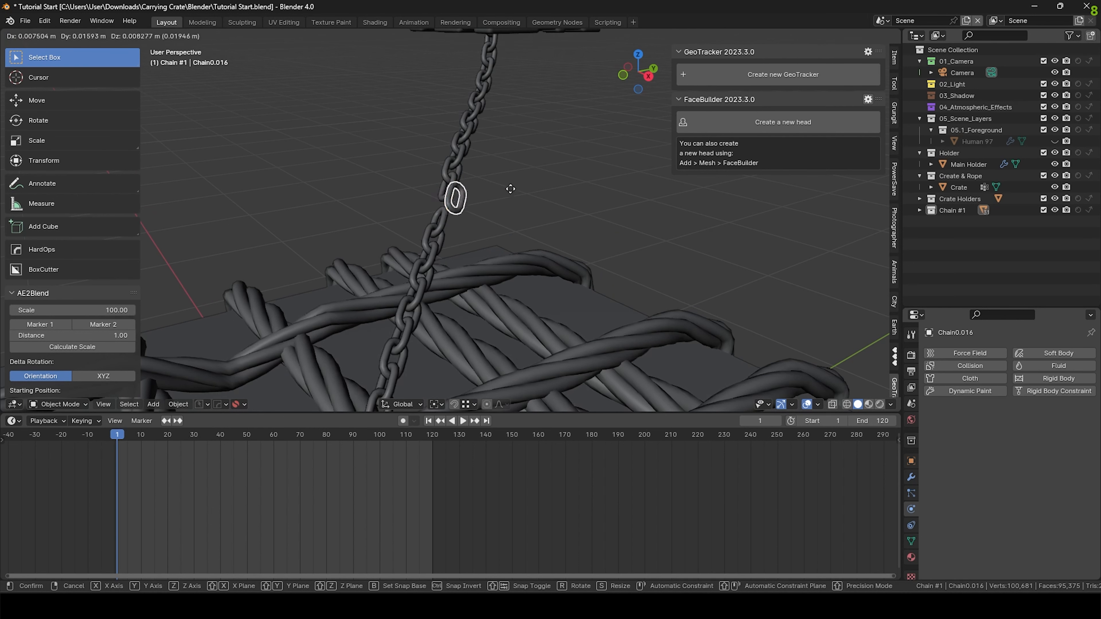
{"action": "key", "text": "r"}
{"action": "key", "text": "z"}
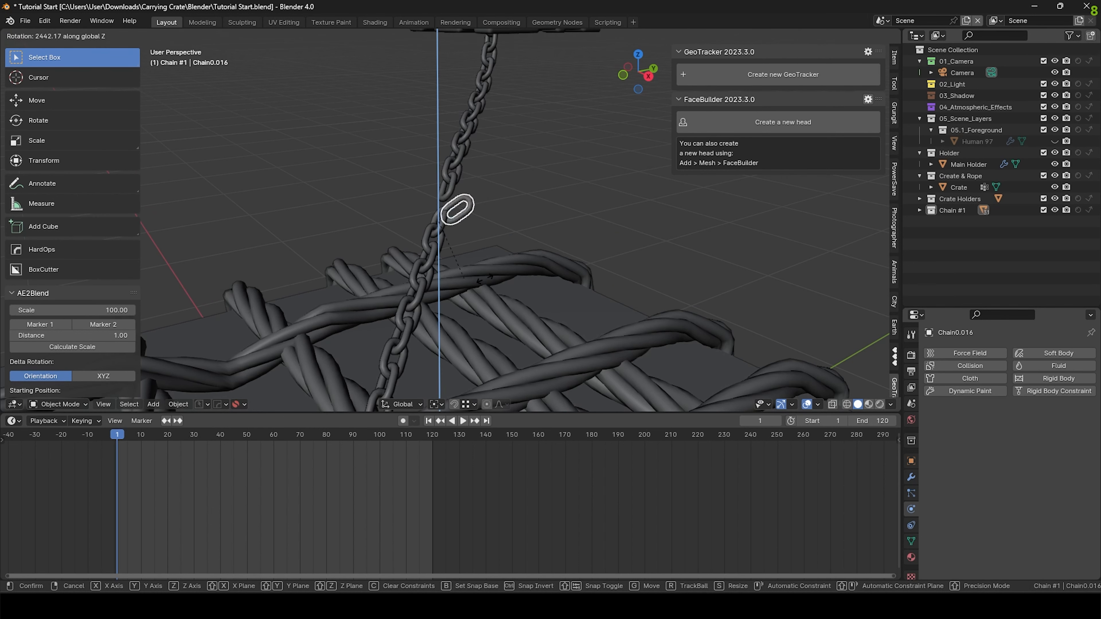
{"action": "left_click", "coordinate": [529, 246]}
Select all objects in the Chain #1 collection.
{"action": "scroll", "coordinate": [529, 246], "scroll_direction": "down", "scroll_amount": 4}
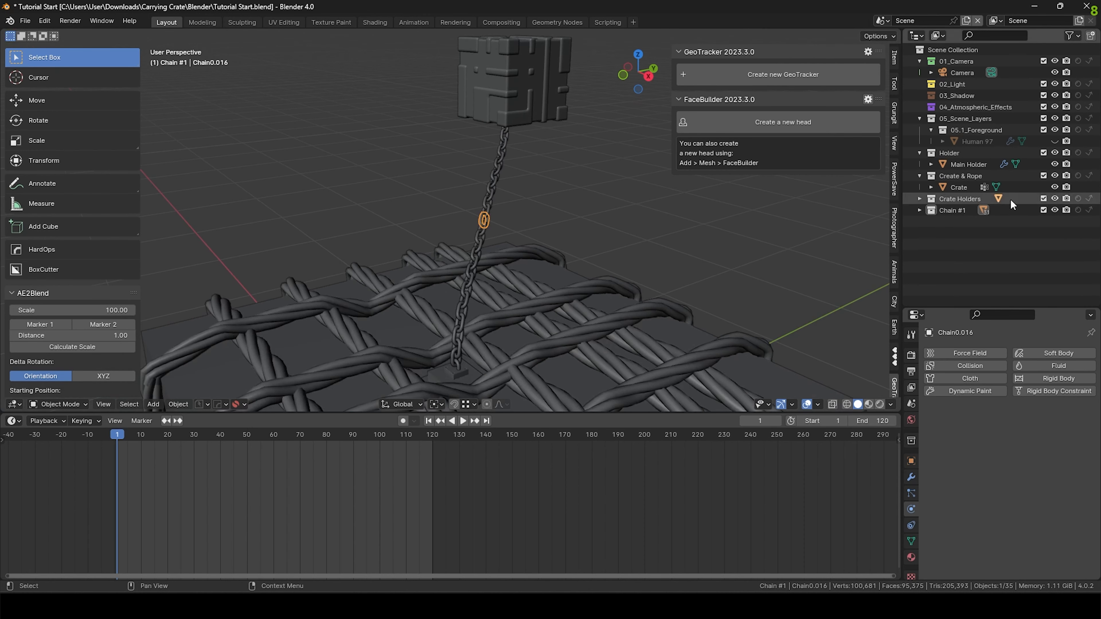
{"action": "left_click", "coordinate": [951, 216]}
{"action": "right_click", "coordinate": [950, 216]}
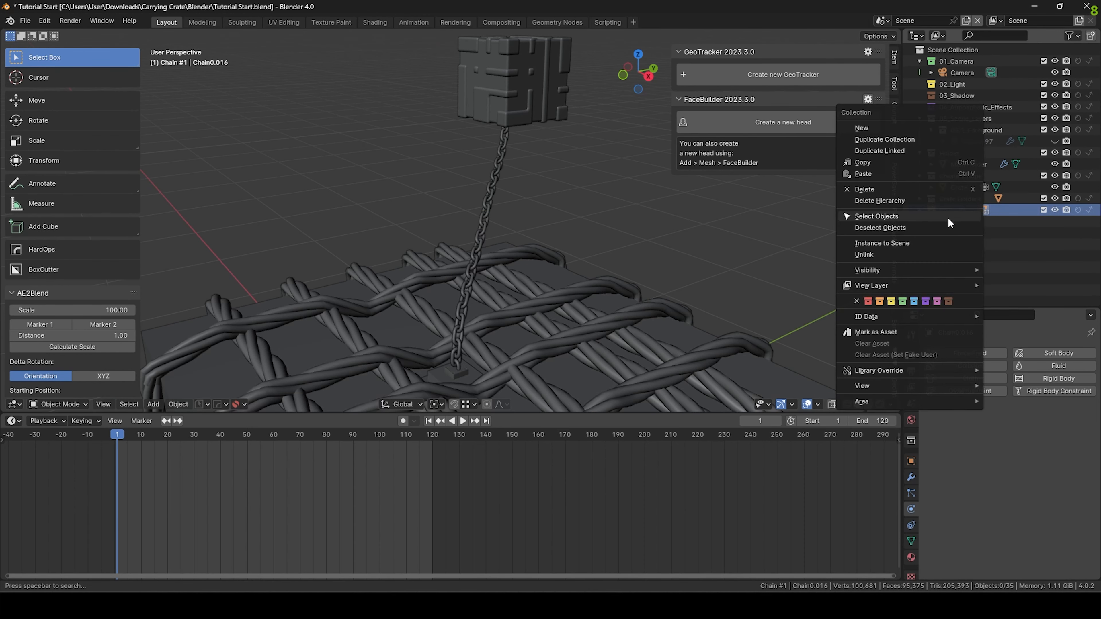
{"action": "left_click", "coordinate": [947, 217]}
Set the origin of every selected chain link to its geometry.
{"action": "left_click", "coordinate": [135, 404]}
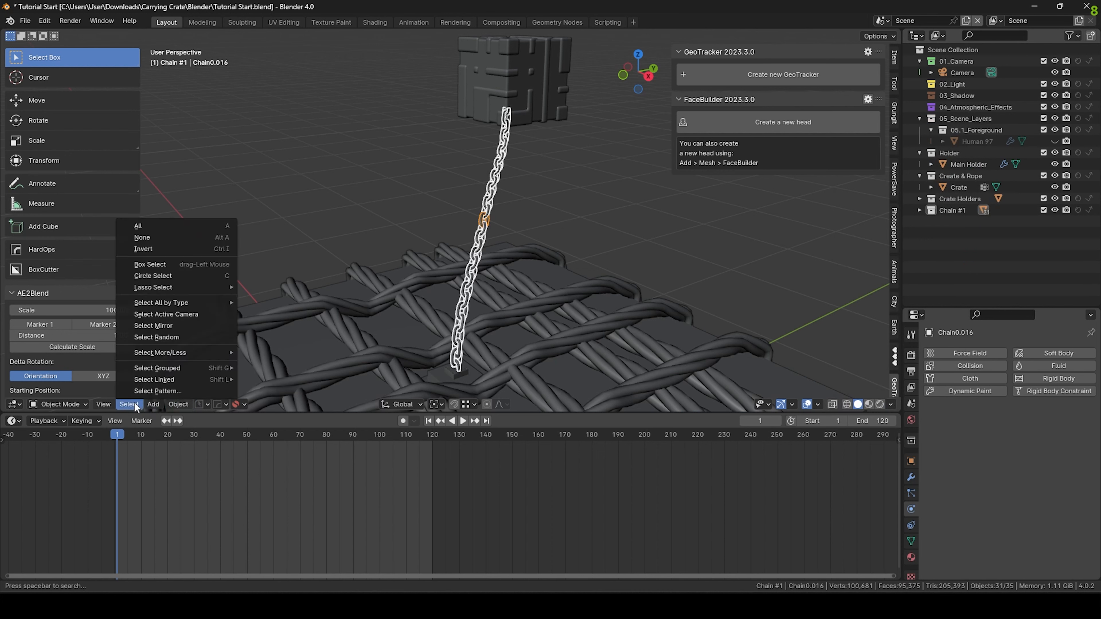
{"action": "mouse_move", "coordinate": [179, 405]}
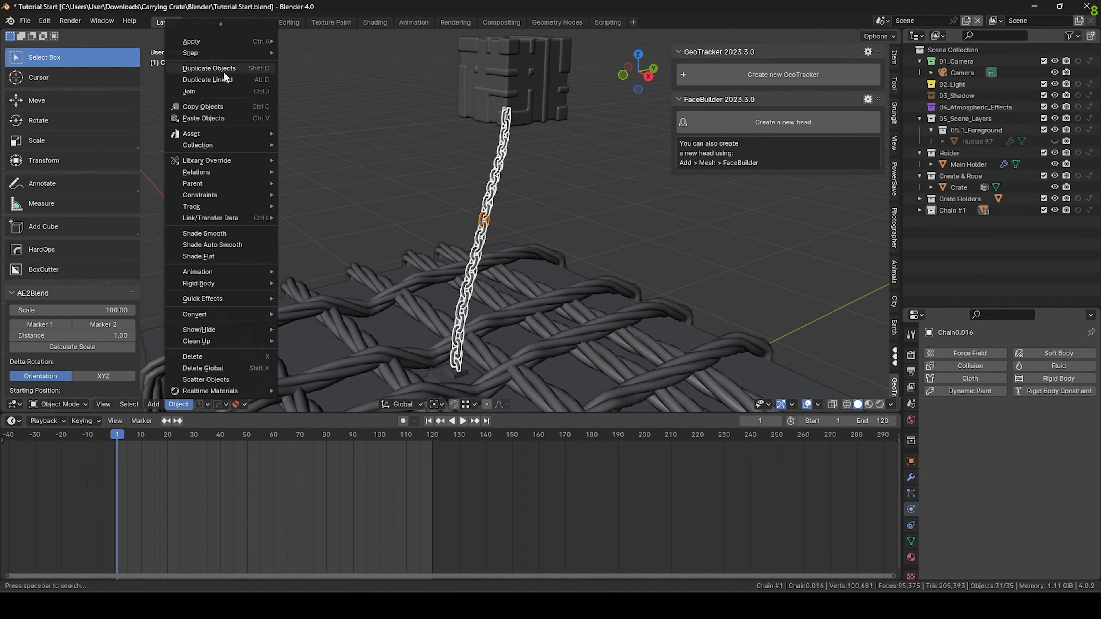
{"action": "mouse_move", "coordinate": [249, 135]}
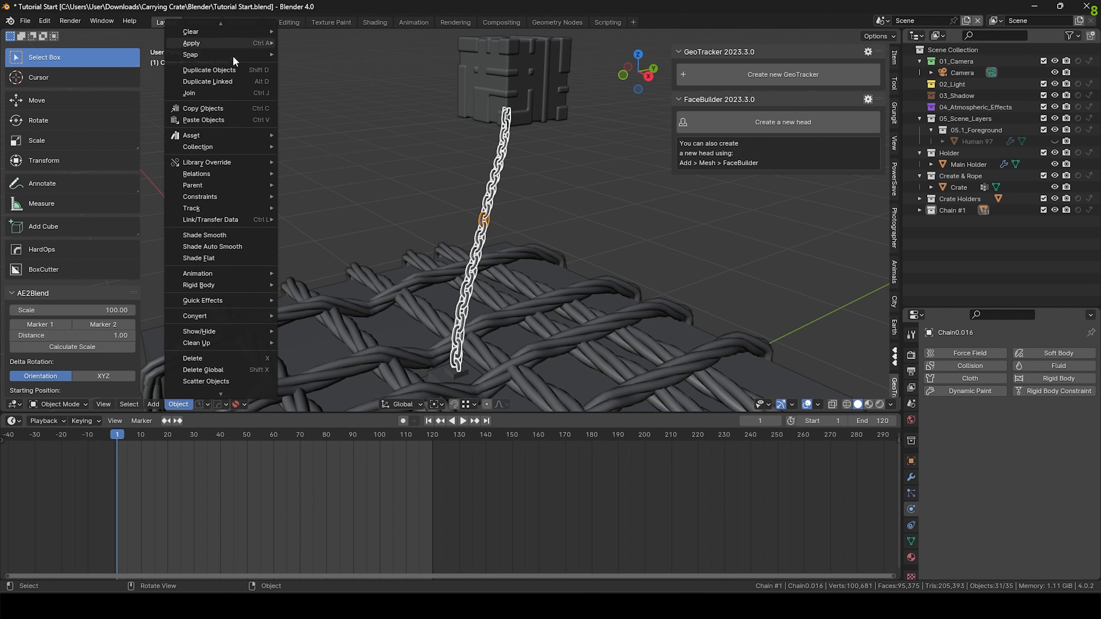
{"action": "scroll", "coordinate": [236, 49], "scroll_direction": "up", "scroll_amount": 6}
{"action": "scroll", "coordinate": [242, 34], "scroll_direction": "up", "scroll_amount": 5}
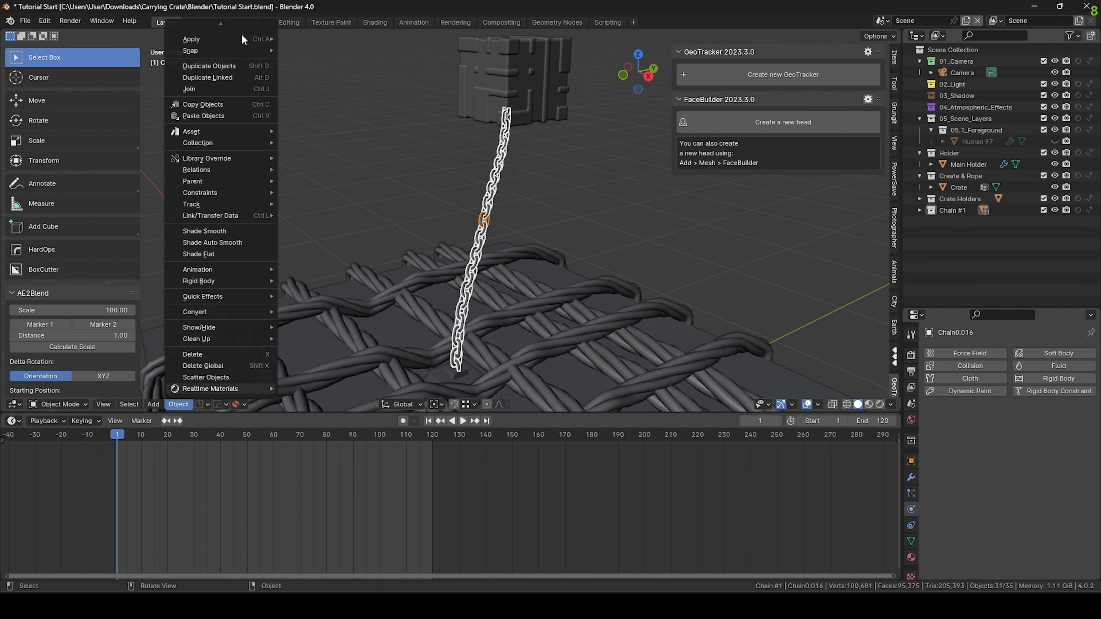
{"action": "scroll", "coordinate": [242, 27], "scroll_direction": "up", "scroll_amount": 3}
{"action": "mouse_move", "coordinate": [215, 40]}
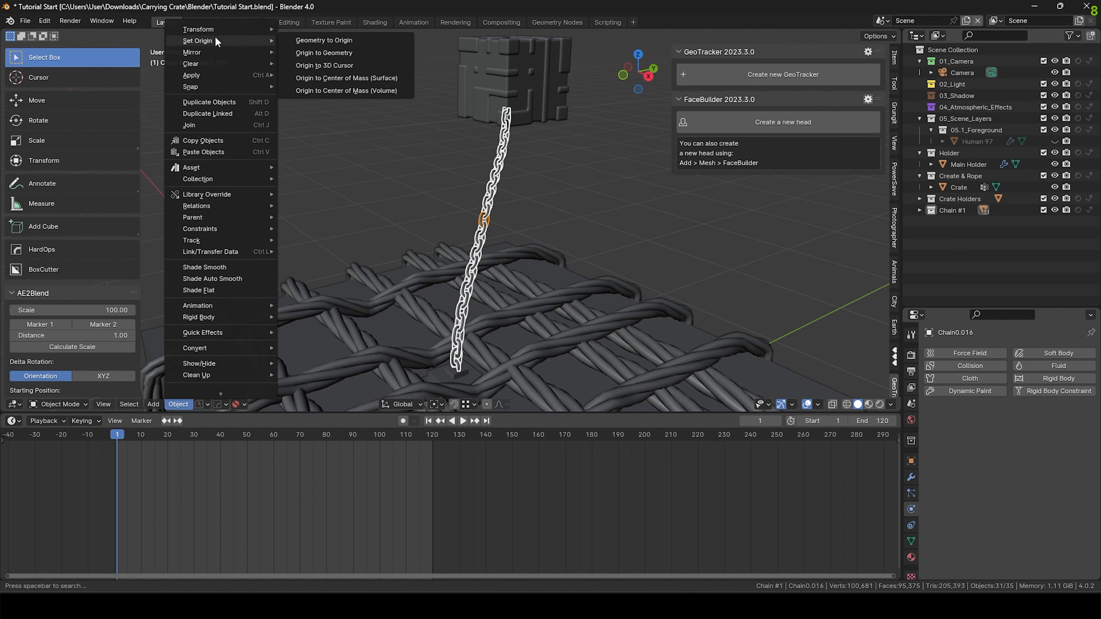
{"action": "left_click", "coordinate": [319, 53]}
Test the new origin of a mid-chain link with a trial rotation about the Z axis.
{"action": "left_click", "coordinate": [484, 230]}
{"action": "key", "text": "g"}
{"action": "key", "text": "z"}
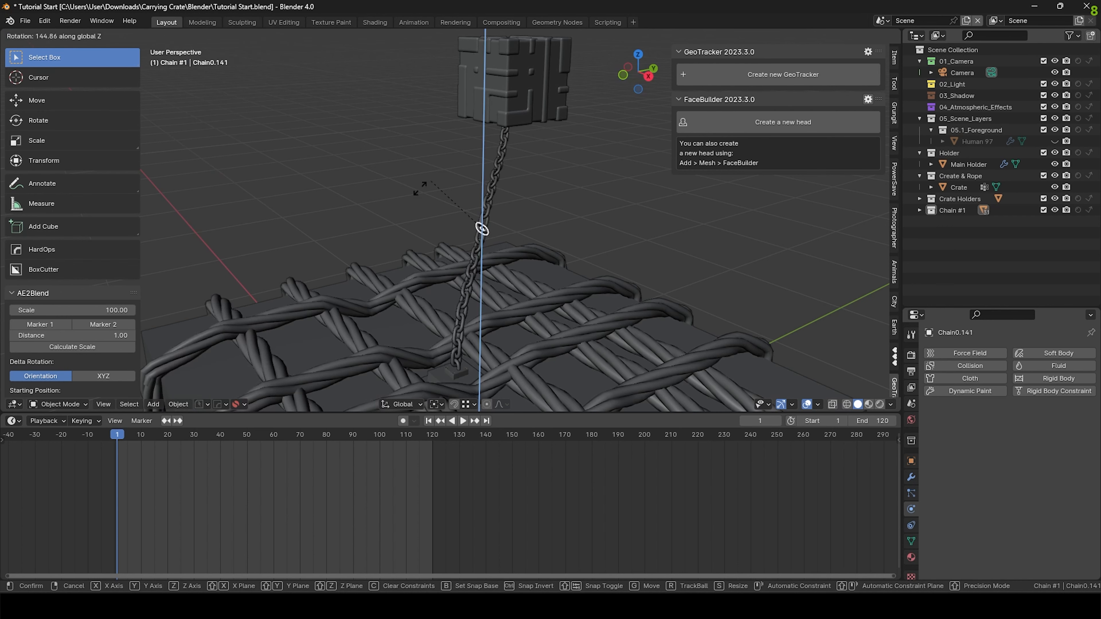
{"action": "key", "text": "Escape"}
Select all links in the Chain #1 collection and make the lowest link the active object.
{"action": "middle_click_drag", "start_coordinate": [568, 250], "coordinate": [534, 273]}
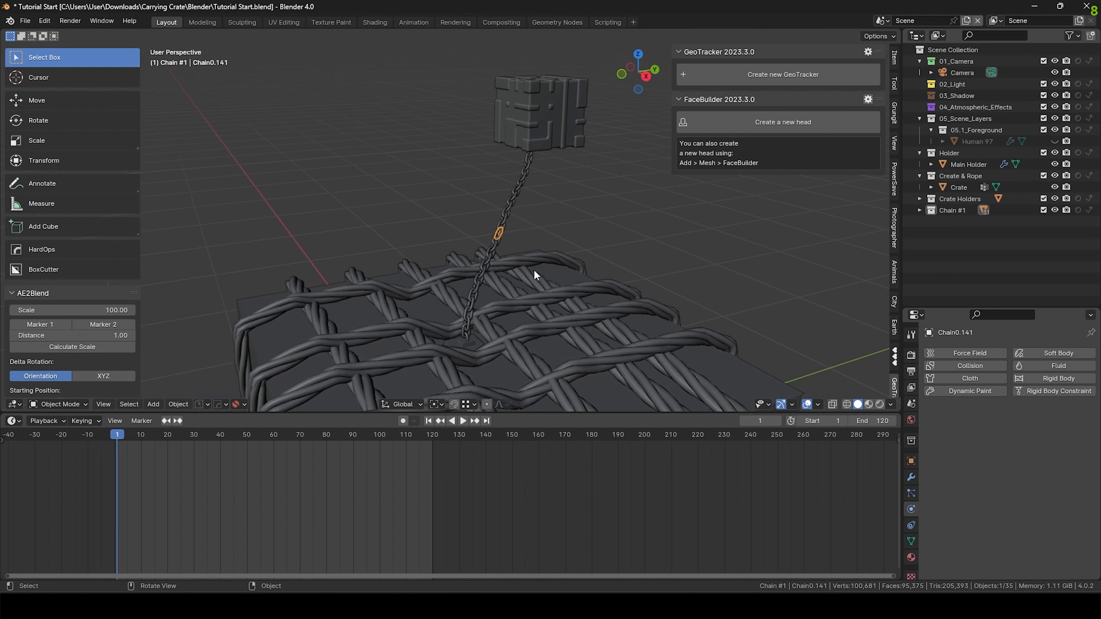
{"action": "left_click", "coordinate": [949, 206]}
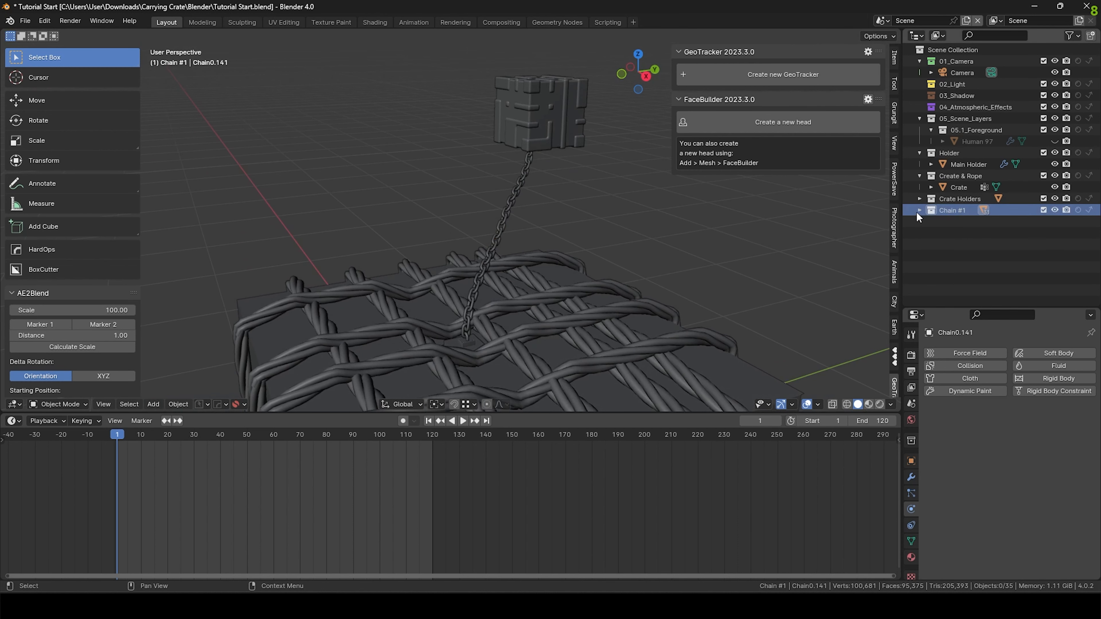
{"action": "left_click", "coordinate": [918, 210]}
{"action": "right_click", "coordinate": [945, 213]}
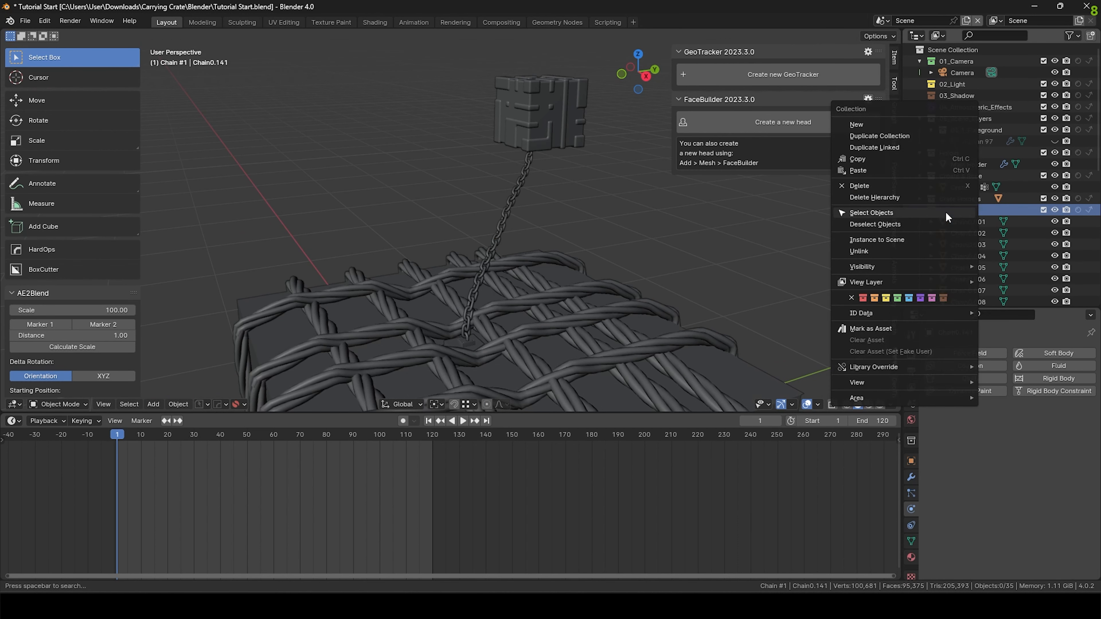
{"action": "left_click", "coordinate": [871, 212]}
{"action": "scroll", "coordinate": [528, 321], "scroll_direction": "up", "scroll_amount": 2}
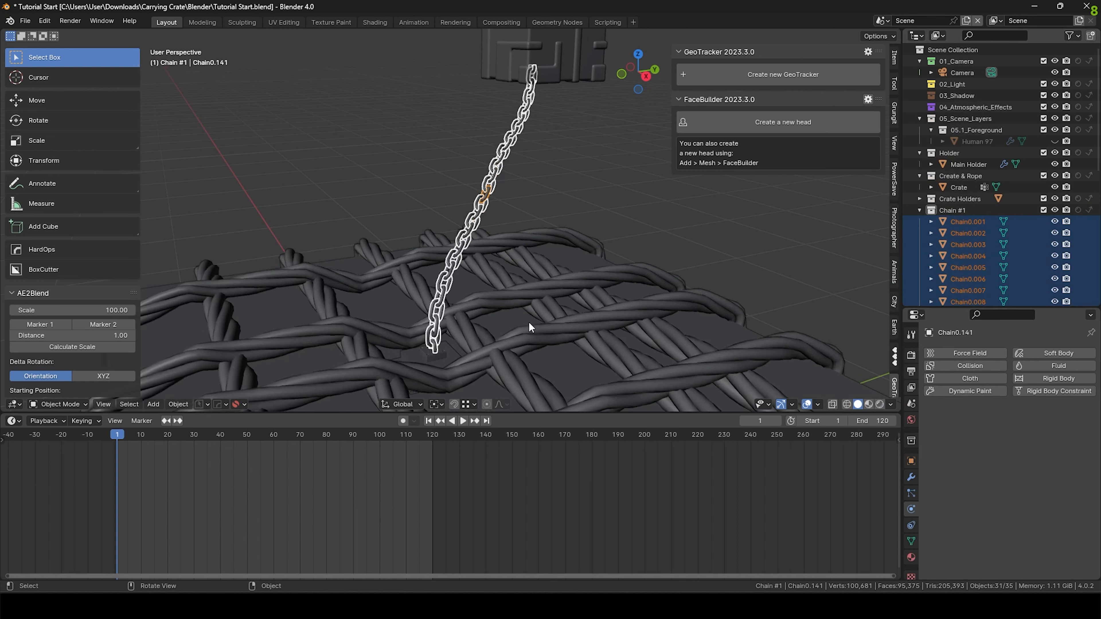
{"action": "left_click", "coordinate": [429, 338], "text": "shift"}
{"action": "middle_click_drag", "start_coordinate": [435, 338], "coordinate": [572, 256]}
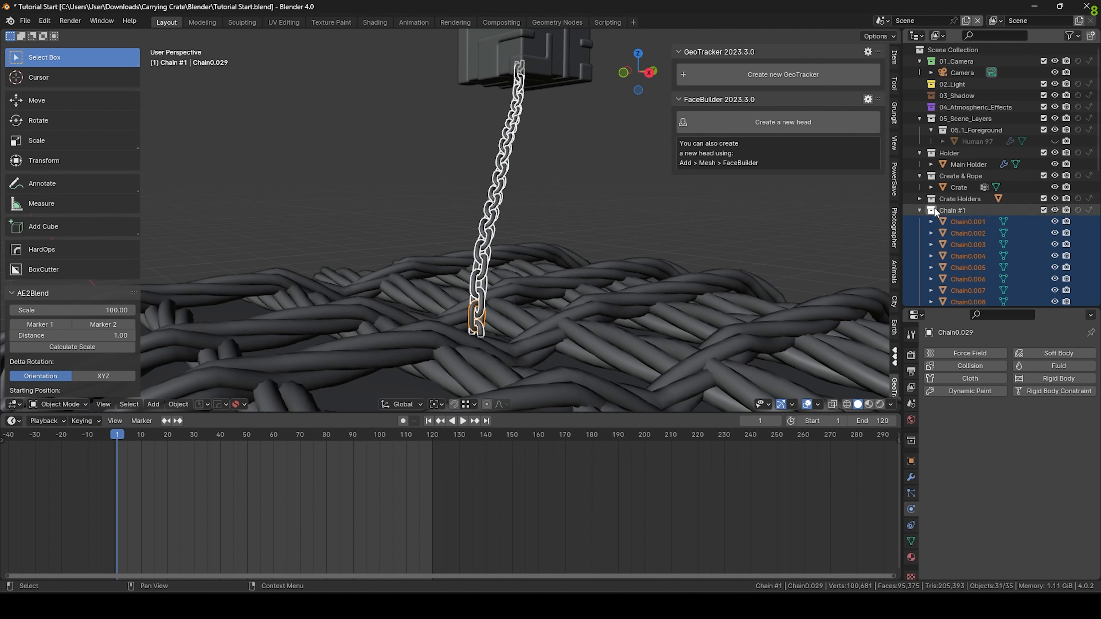
{"action": "scroll", "coordinate": [959, 208], "scroll_direction": "down", "scroll_amount": 5}
{"action": "scroll", "coordinate": [959, 208], "scroll_direction": "up", "scroll_amount": 4}
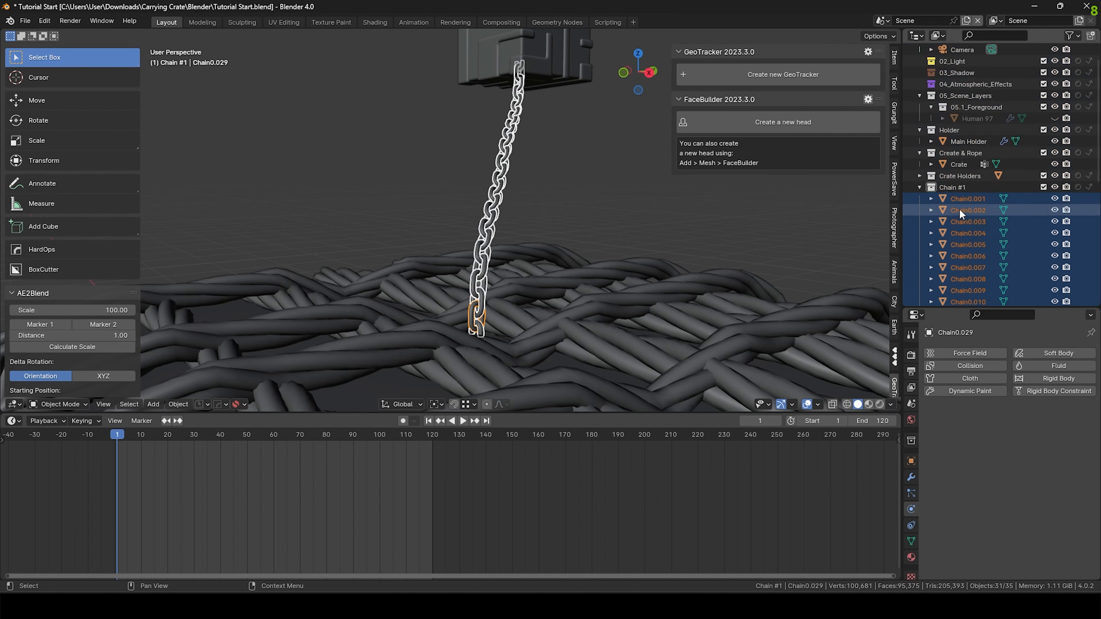
{"action": "left_click", "coordinate": [919, 187]}
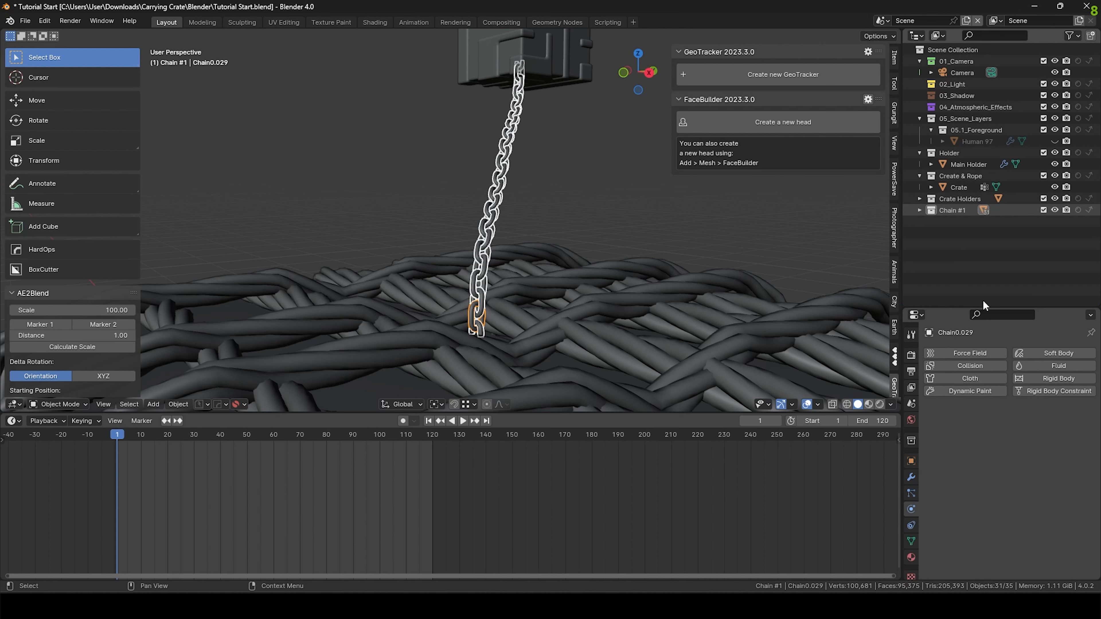
Add an active rigid body with a mass of 0.1 kg to the lowest chain link, and save the file.
{"action": "left_click", "coordinate": [1048, 379]}
{"action": "key", "text": "ctrl+s"}
{"action": "scroll", "coordinate": [1039, 437], "scroll_direction": "down", "scroll_amount": 1}
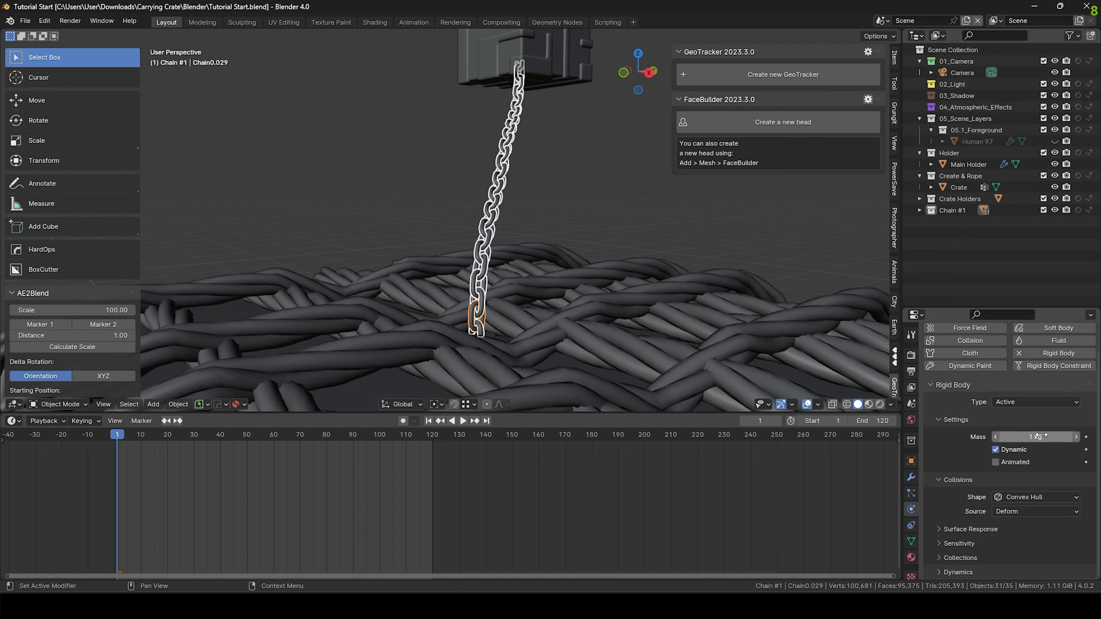
{"action": "left_click", "coordinate": [1039, 403]}
{"action": "left_click", "coordinate": [1024, 415]}
{"action": "left_click", "coordinate": [1028, 437]}
{"action": "type", "text": "0.1"}
{"action": "key", "text": "Return"}
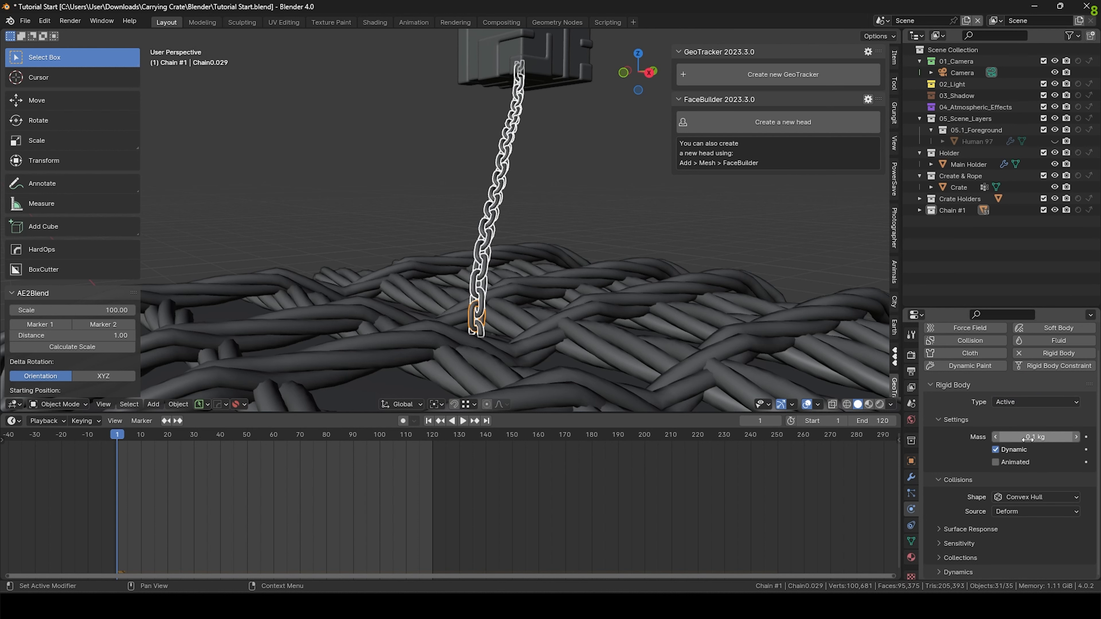
Use Convex Hull as the active link's collision shape and expand its Surface Response settings.
{"action": "left_click", "coordinate": [1026, 498]}
{"action": "left_click", "coordinate": [1028, 459]}
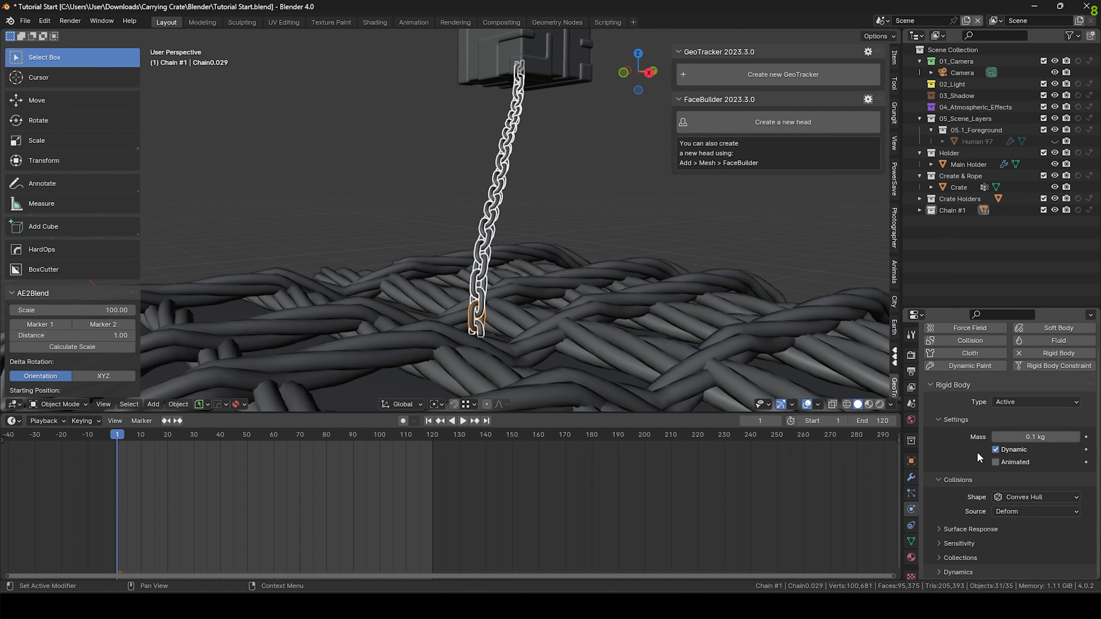
{"action": "left_click", "coordinate": [1003, 511]}
{"action": "left_click", "coordinate": [941, 530]}
{"action": "scroll", "coordinate": [944, 518], "scroll_direction": "down", "scroll_amount": 2}
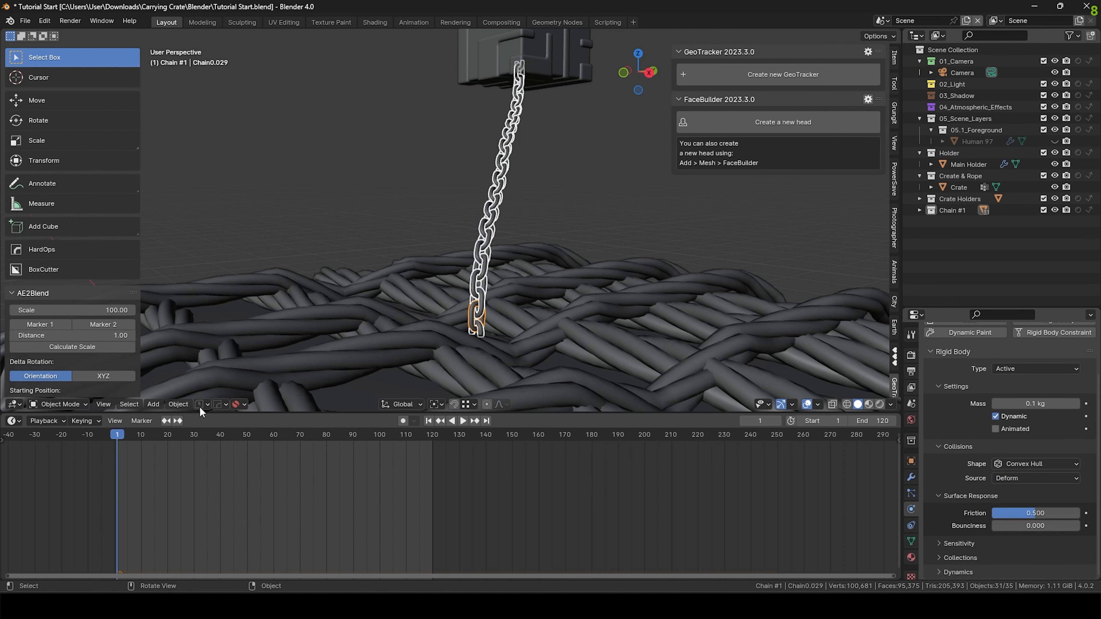
Copy the rigid body settings from the active link to all selected chain links.
{"action": "left_click", "coordinate": [178, 405]}
{"action": "mouse_move", "coordinate": [215, 282]}
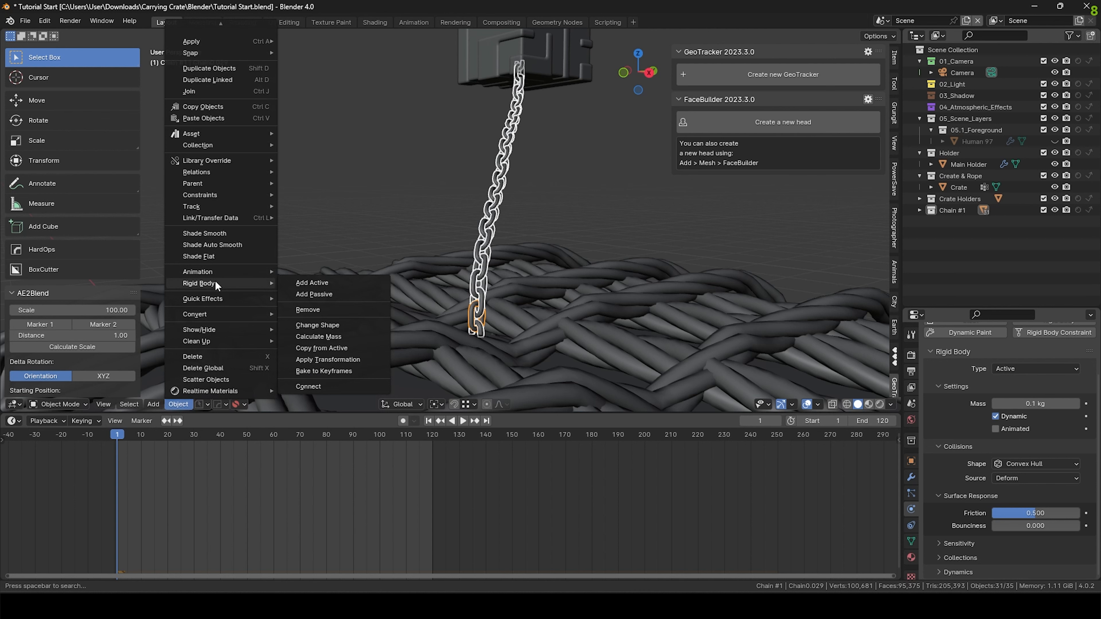
{"action": "left_click", "coordinate": [350, 346]}
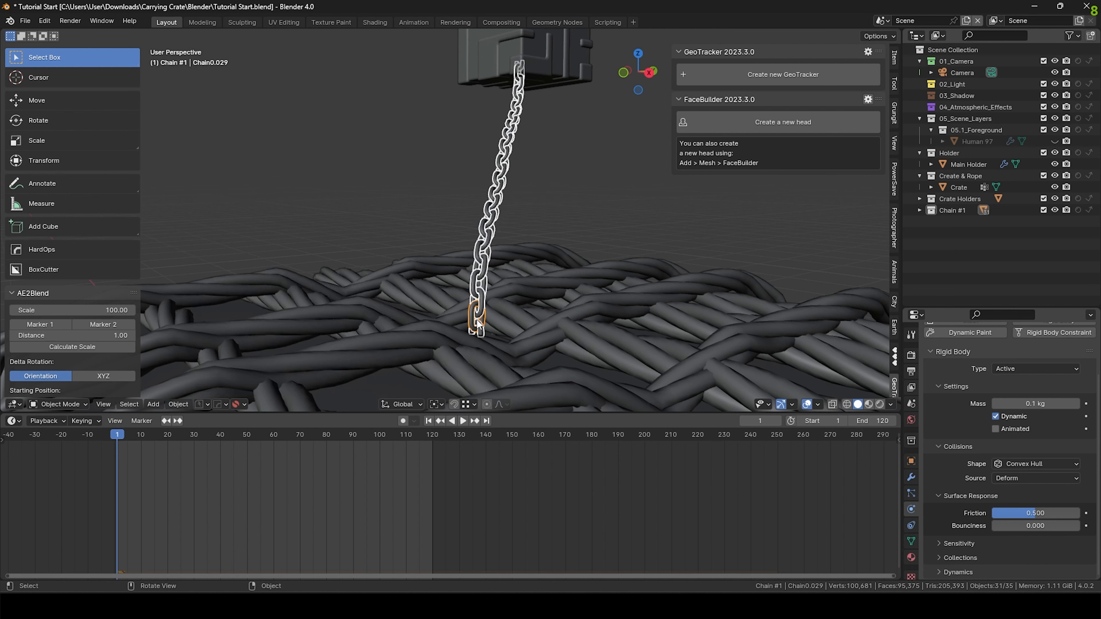
Check the rigid body settings of individual links in the upper part of the chain.
{"action": "left_click", "coordinate": [521, 224]}
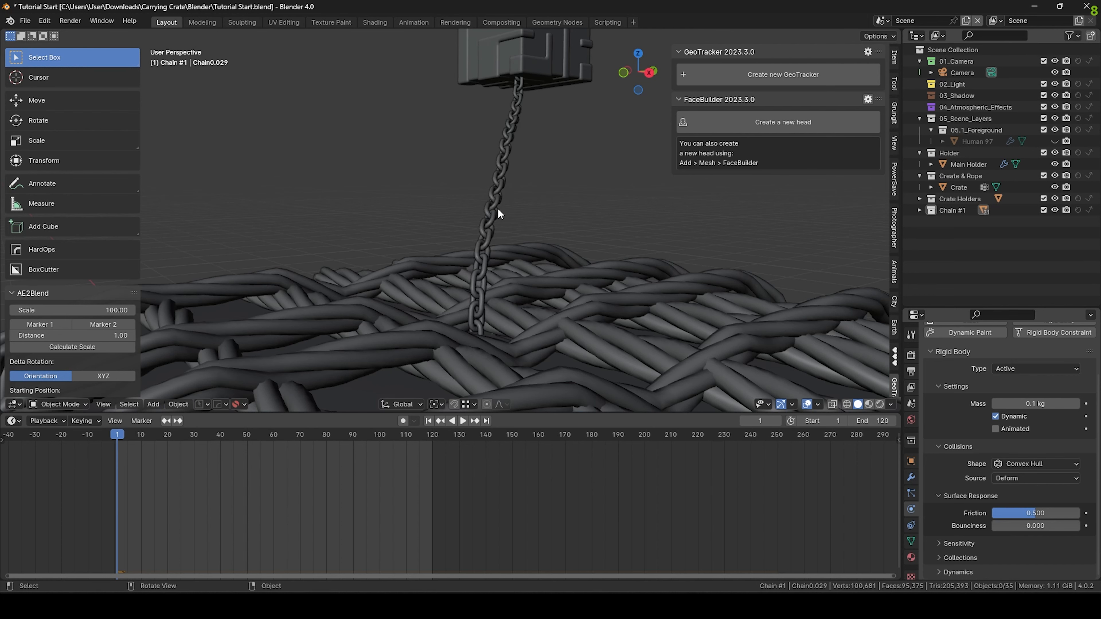
{"action": "middle_click_drag", "start_coordinate": [520, 222], "coordinate": [522, 237]}
{"action": "left_click", "coordinate": [509, 153]}
{"action": "scroll", "coordinate": [509, 152], "scroll_direction": "down", "scroll_amount": 1}
{"action": "middle_click_drag", "start_coordinate": [509, 152], "coordinate": [513, 187], "text": "shift"}
{"action": "scroll", "coordinate": [515, 139], "scroll_direction": "up", "scroll_amount": 4}
{"action": "left_click", "coordinate": [514, 142]}
{"action": "scroll", "coordinate": [520, 140], "scroll_direction": "down", "scroll_amount": 3}
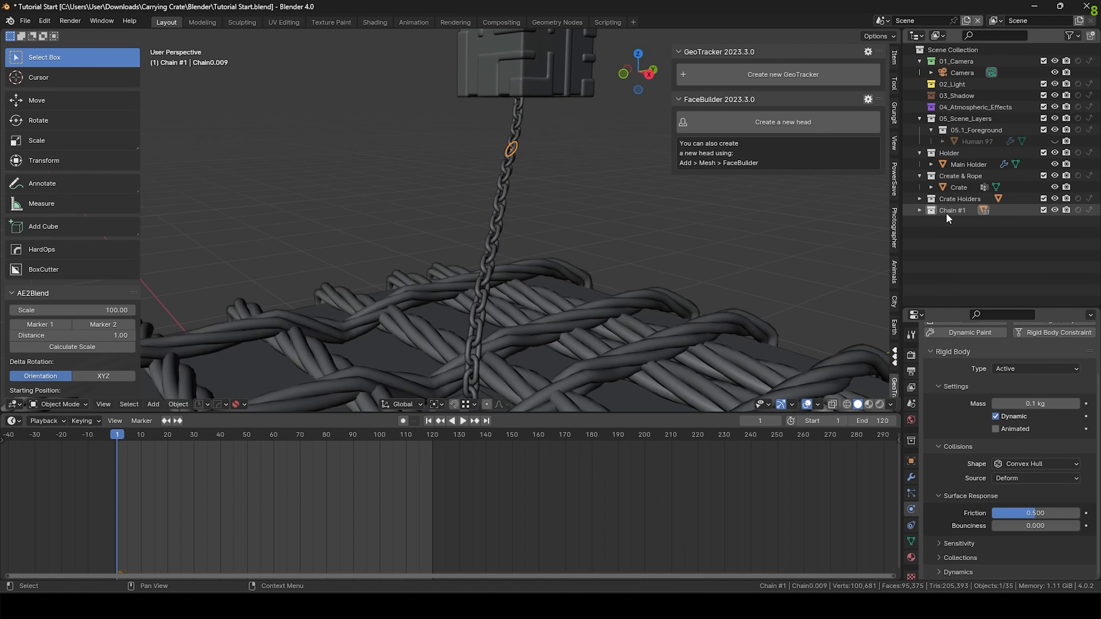
Add a rigid body of type Active to the Main Holder above the chain.
{"action": "left_click", "coordinate": [534, 69]}
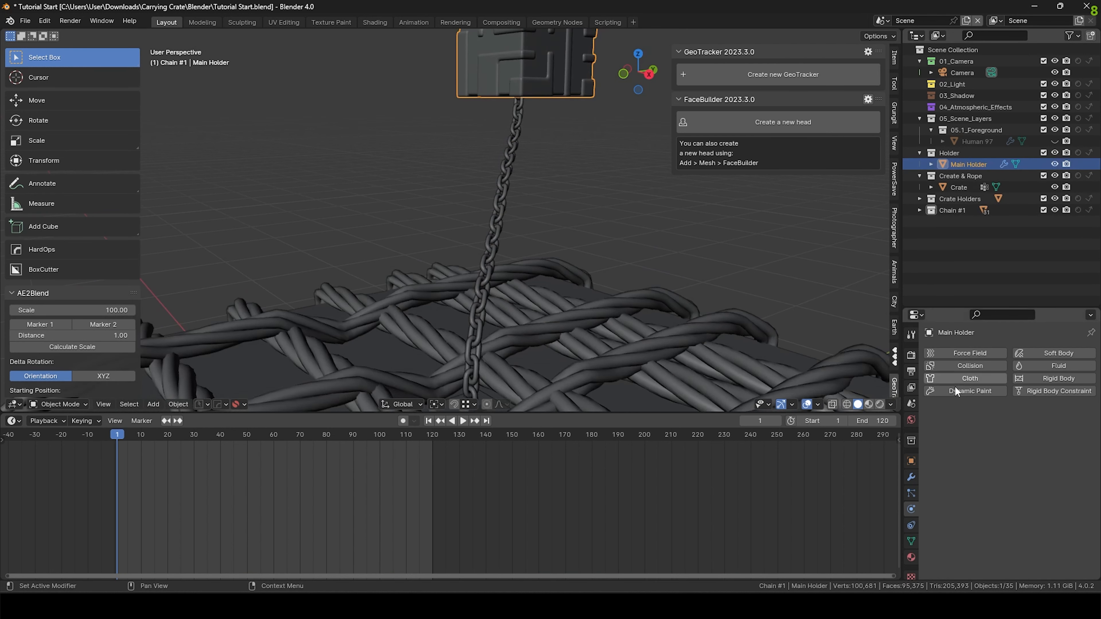
{"action": "left_click", "coordinate": [1061, 381]}
{"action": "scroll", "coordinate": [1022, 428], "scroll_direction": "down", "scroll_amount": 3}
{"action": "left_click", "coordinate": [1034, 369]}
{"action": "left_click", "coordinate": [1034, 370]}
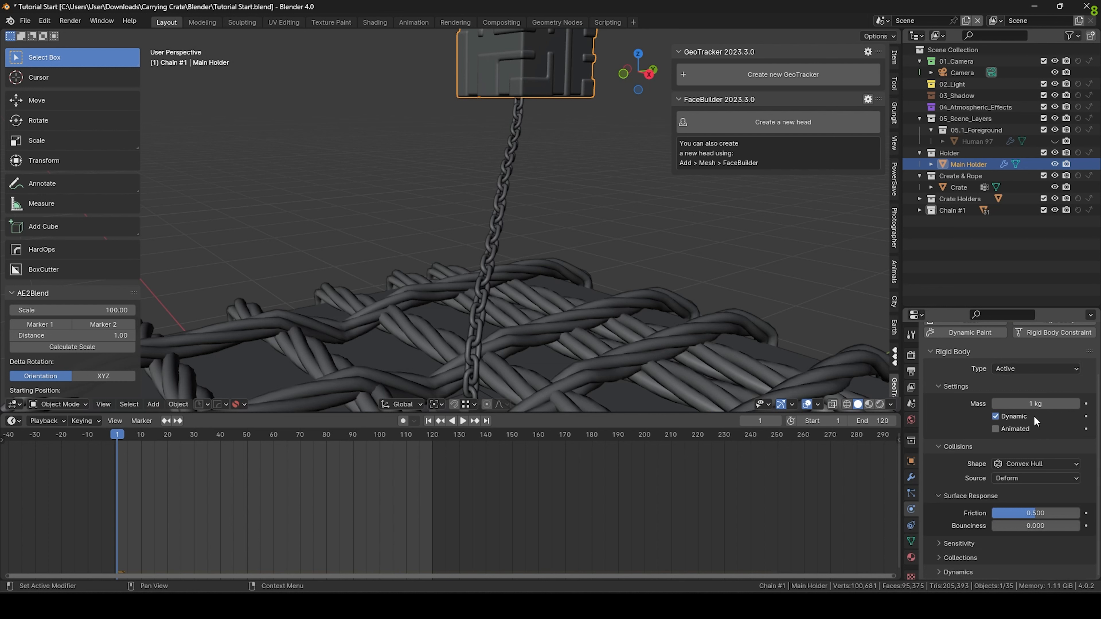
Set the Main Holder's rigid body mass to 0.1 kg.
{"action": "left_click", "coordinate": [1028, 405]}
{"action": "type", "text": "0.1"}
{"action": "key", "text": "Return"}
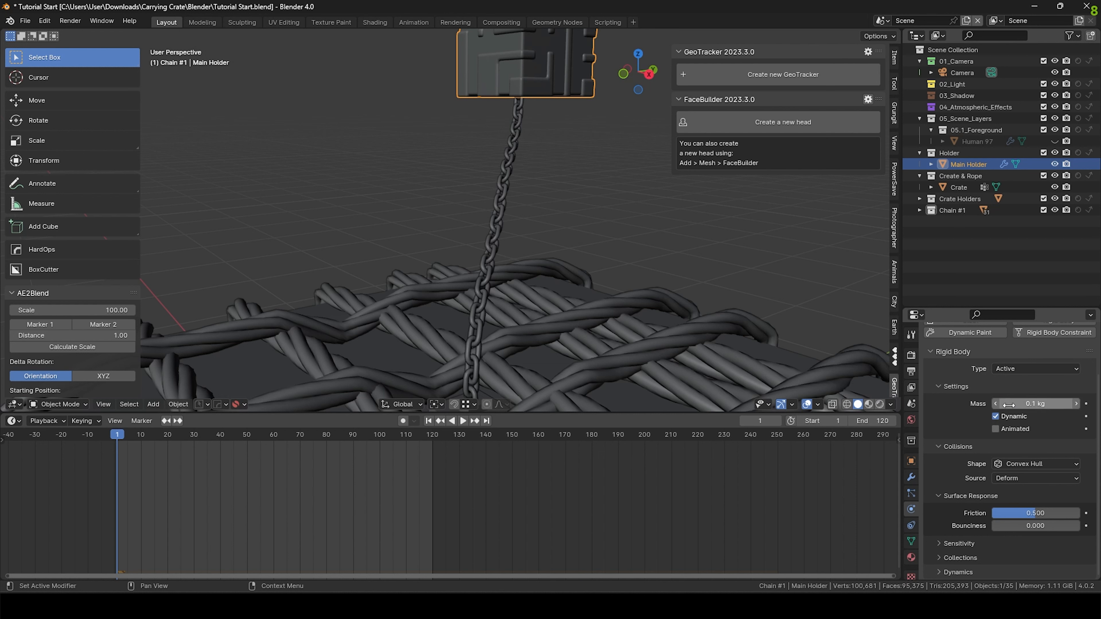
Change the Main Holder's rigid body mass to 0.2 kg.
{"action": "left_click", "coordinate": [1008, 404]}
{"action": "type", "text": "0.2"}
{"action": "key", "text": "Return"}
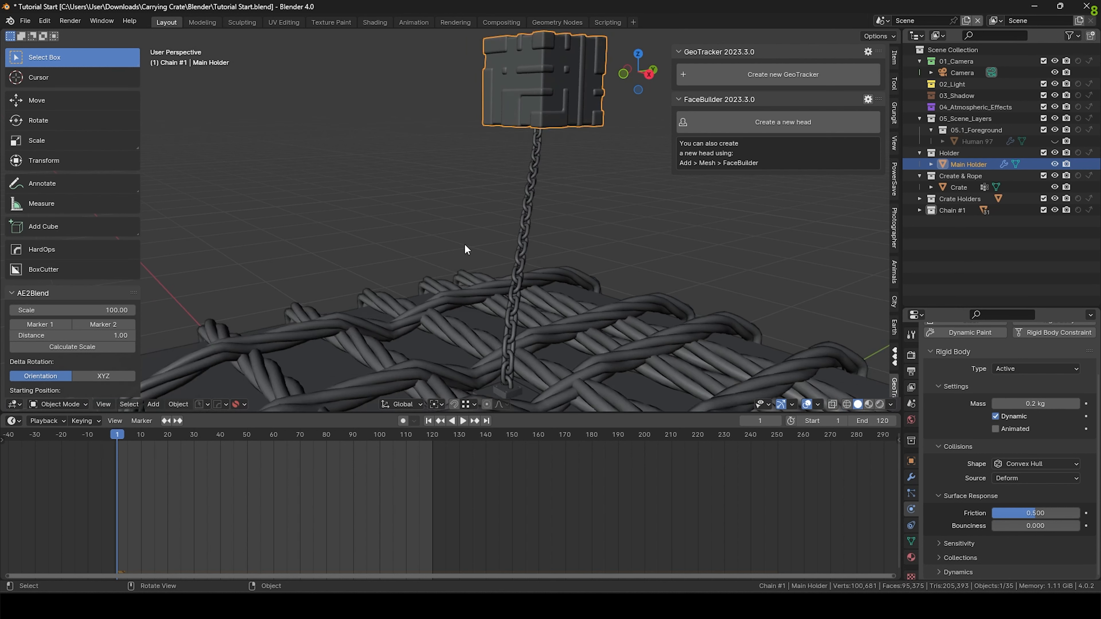
{"action": "key", "text": "shift+a"}
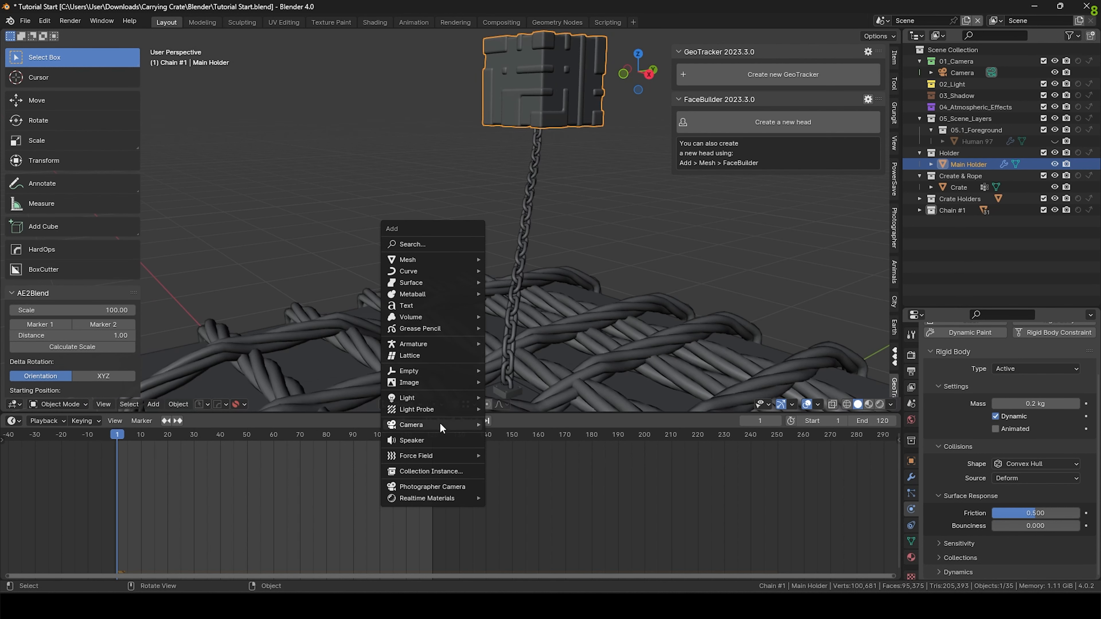
{"action": "mouse_move", "coordinate": [430, 453]}
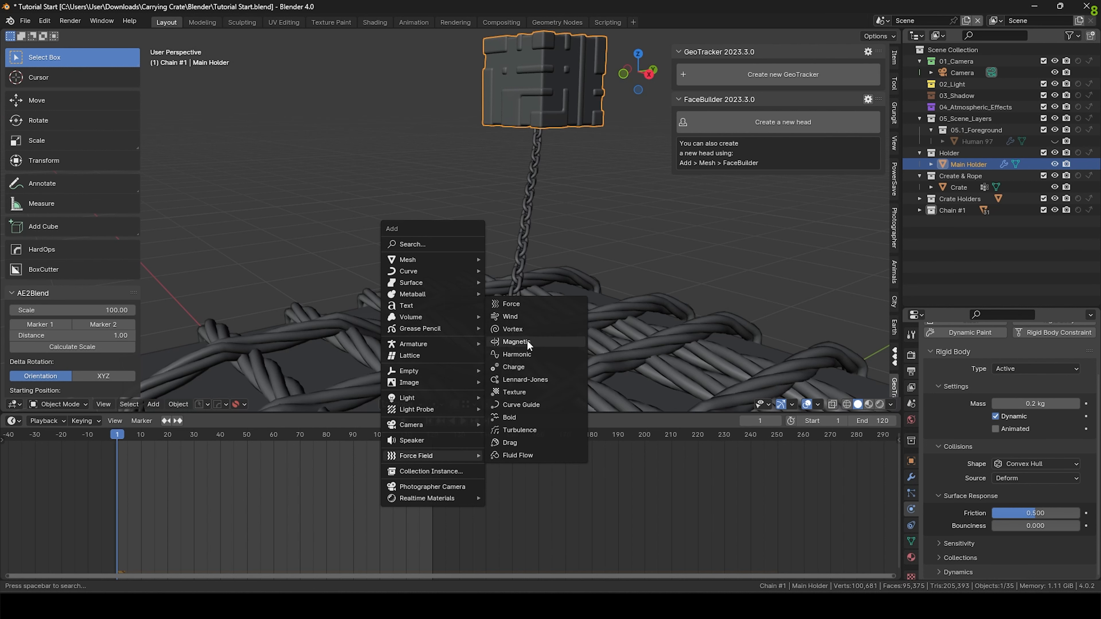
{"action": "left_click", "coordinate": [418, 154]}
{"action": "scroll", "coordinate": [496, 198], "scroll_direction": "down", "scroll_amount": 1}
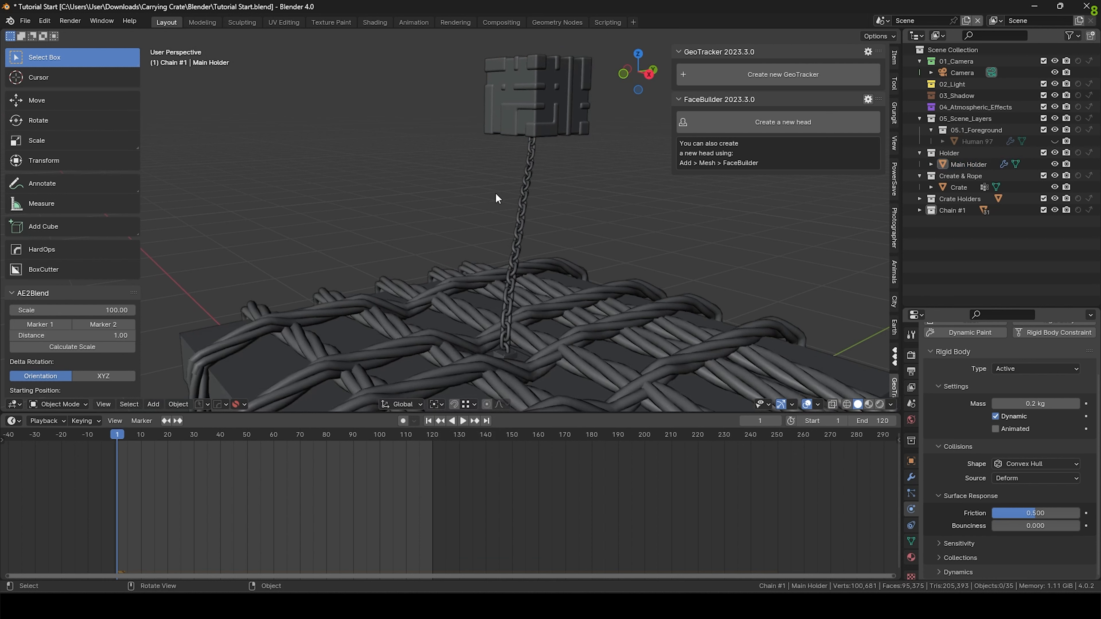
{"action": "left_click", "coordinate": [546, 127]}
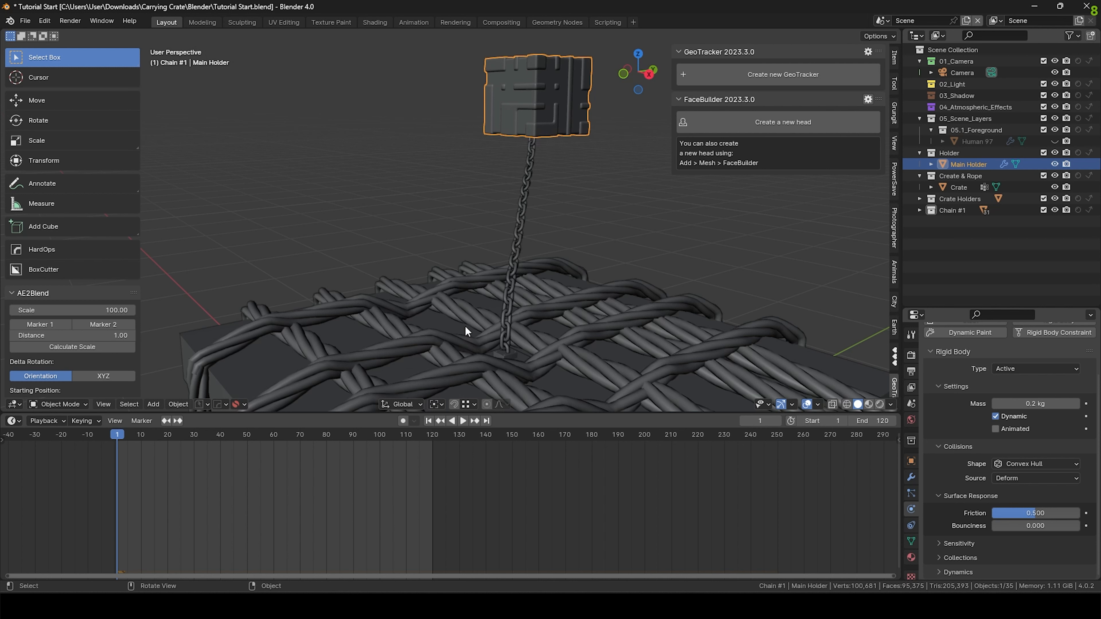
Enable Animated on the Main Holder's rigid body and insert a Location & Rotation keyframe at frame 1.
{"action": "scroll", "coordinate": [466, 325], "scroll_direction": "down", "scroll_amount": 1}
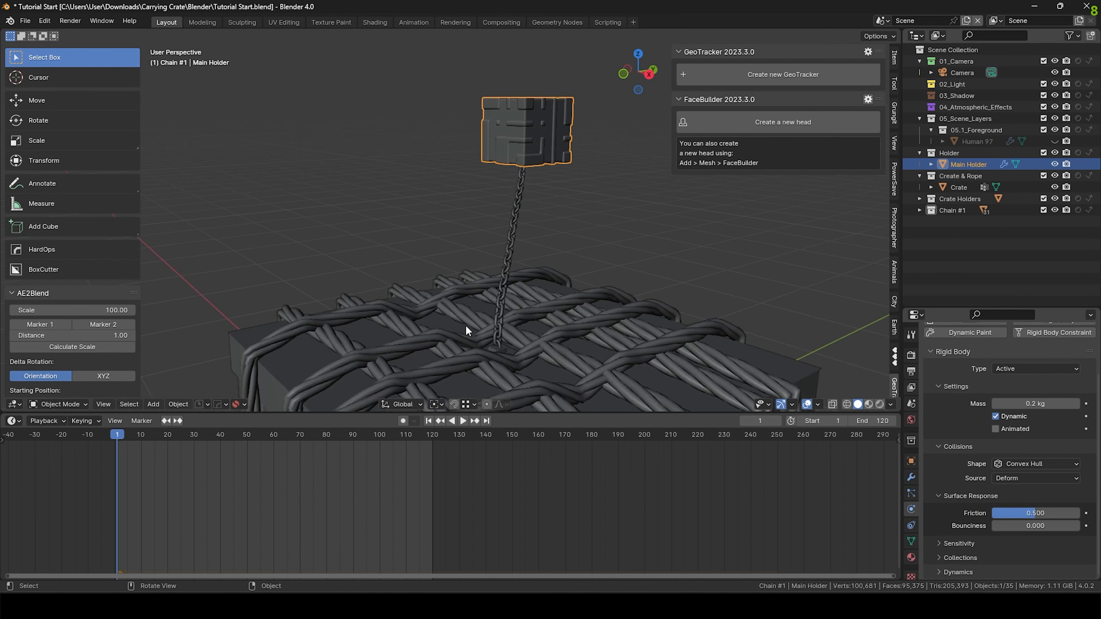
{"action": "scroll", "coordinate": [505, 291], "scroll_direction": "down", "scroll_amount": 1}
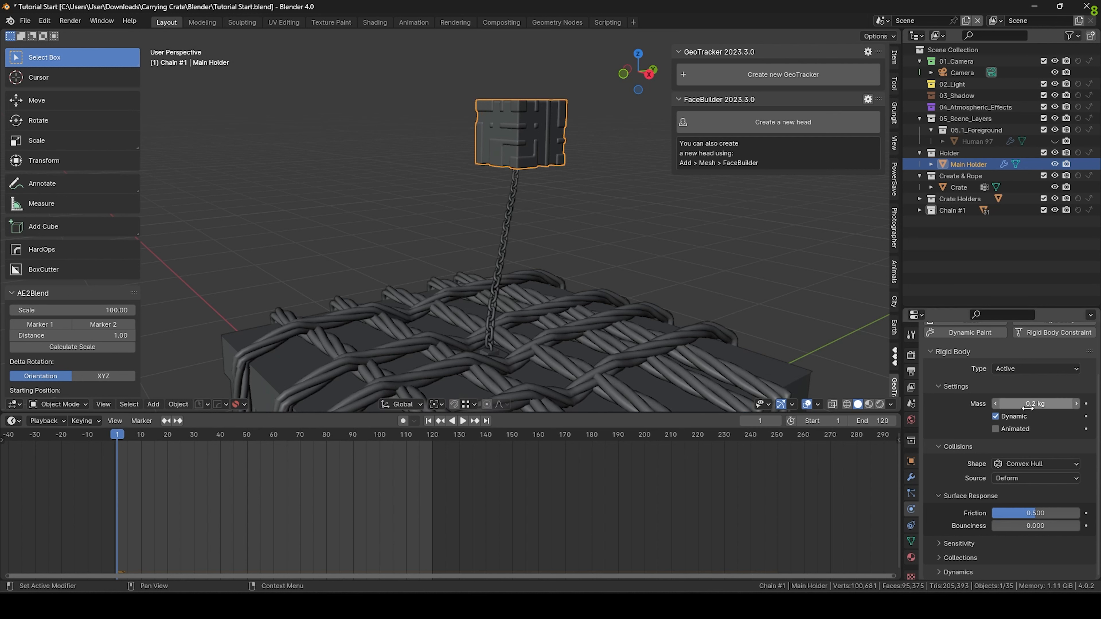
{"action": "left_click", "coordinate": [995, 429]}
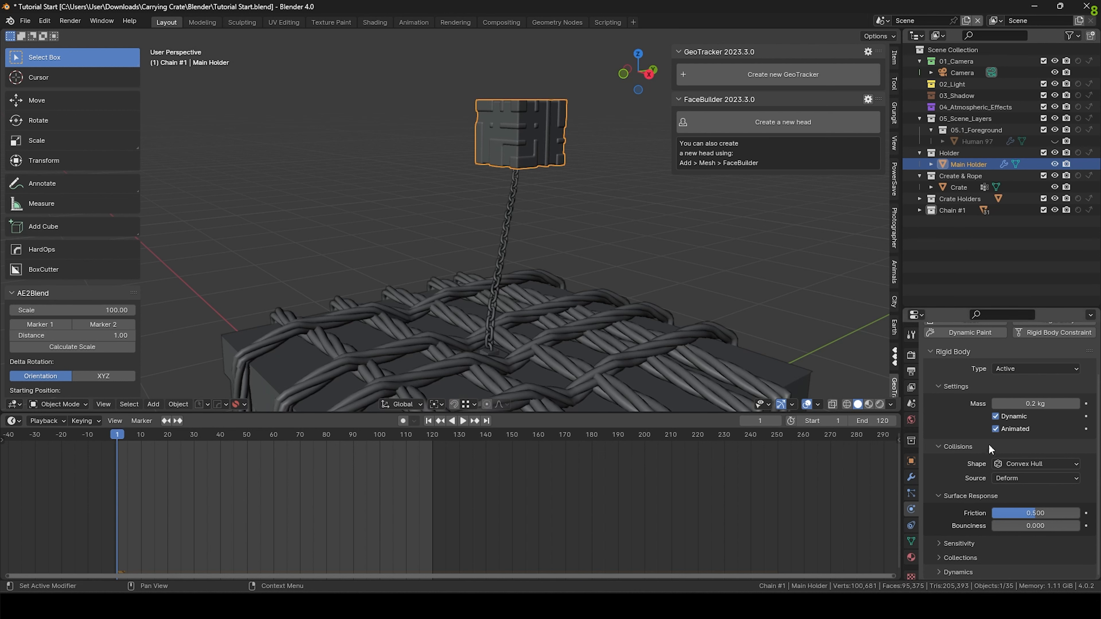
{"action": "key", "text": "i"}
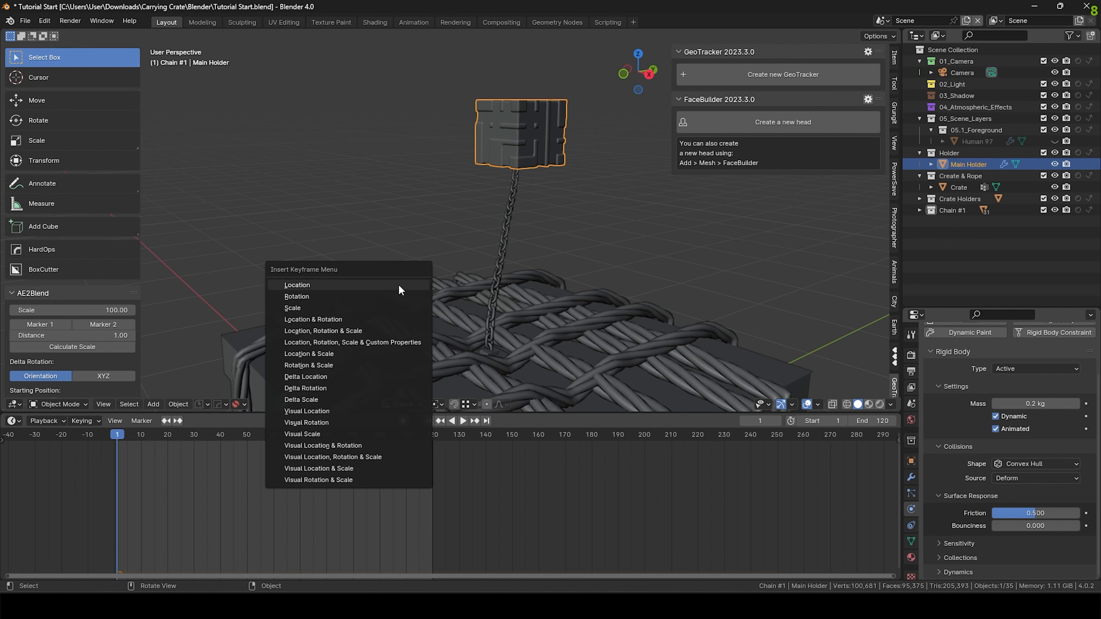
{"action": "left_click", "coordinate": [369, 320]}
{"action": "scroll", "coordinate": [379, 312], "scroll_direction": "down", "scroll_amount": 3}
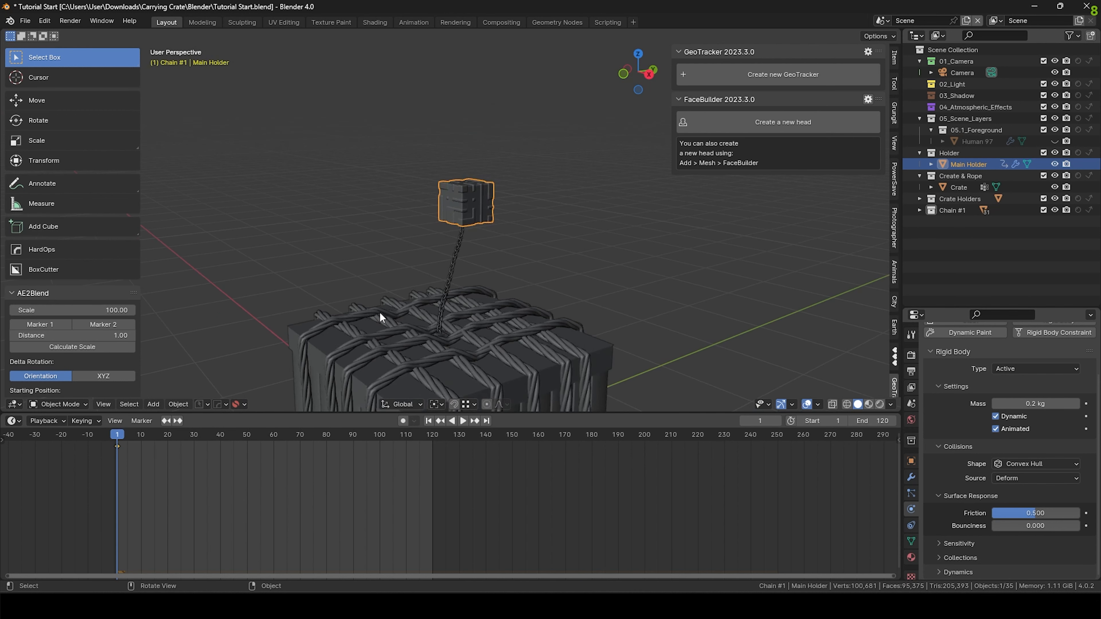
Move the Main Holder along the Y axis away from the crate at frame 140 and keyframe its new position.
{"action": "middle_click_drag", "start_coordinate": [388, 309], "coordinate": [344, 327], "text": "shift"}
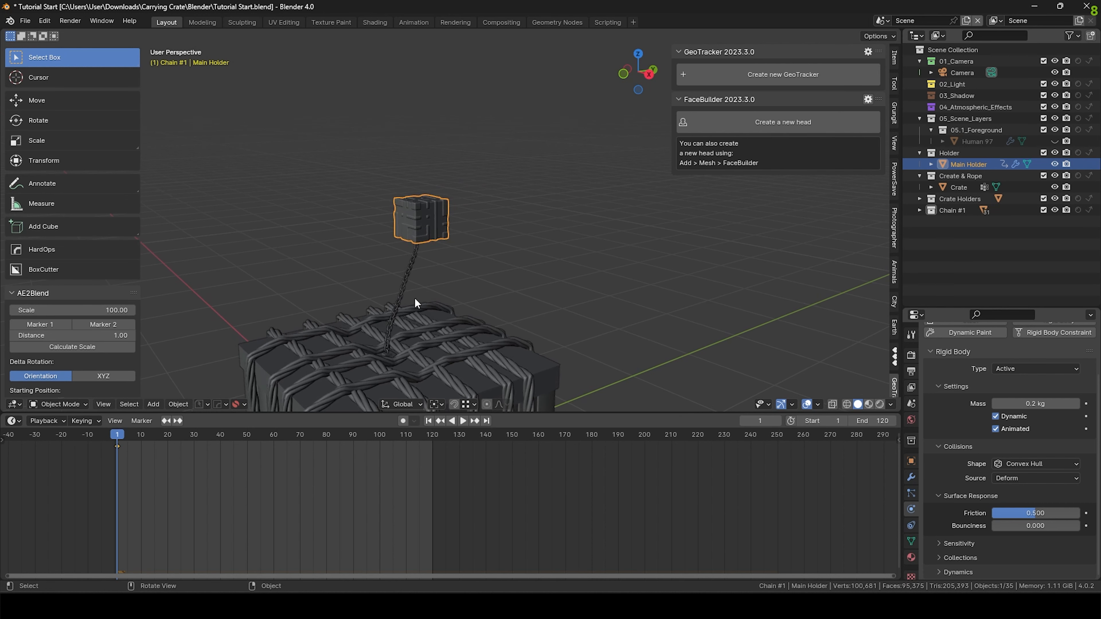
{"action": "left_click_drag", "start_coordinate": [134, 435], "coordinate": [485, 464]}
{"action": "key", "text": "g"}
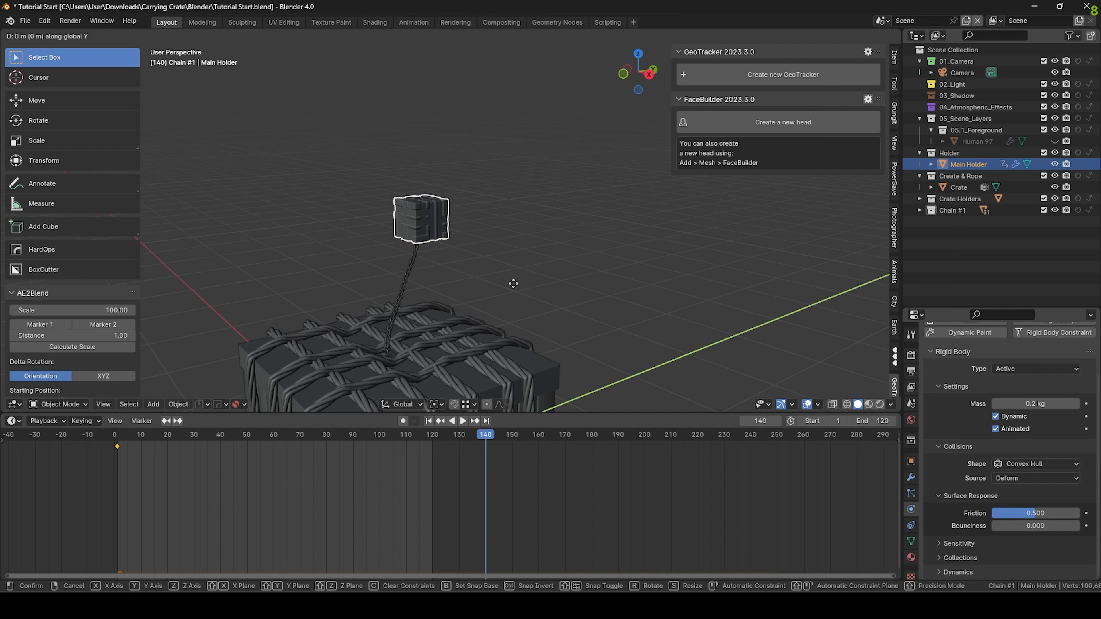
{"action": "left_click", "coordinate": [740, 262]}
{"action": "key", "text": "g"}
{"action": "left_click", "coordinate": [712, 217]}
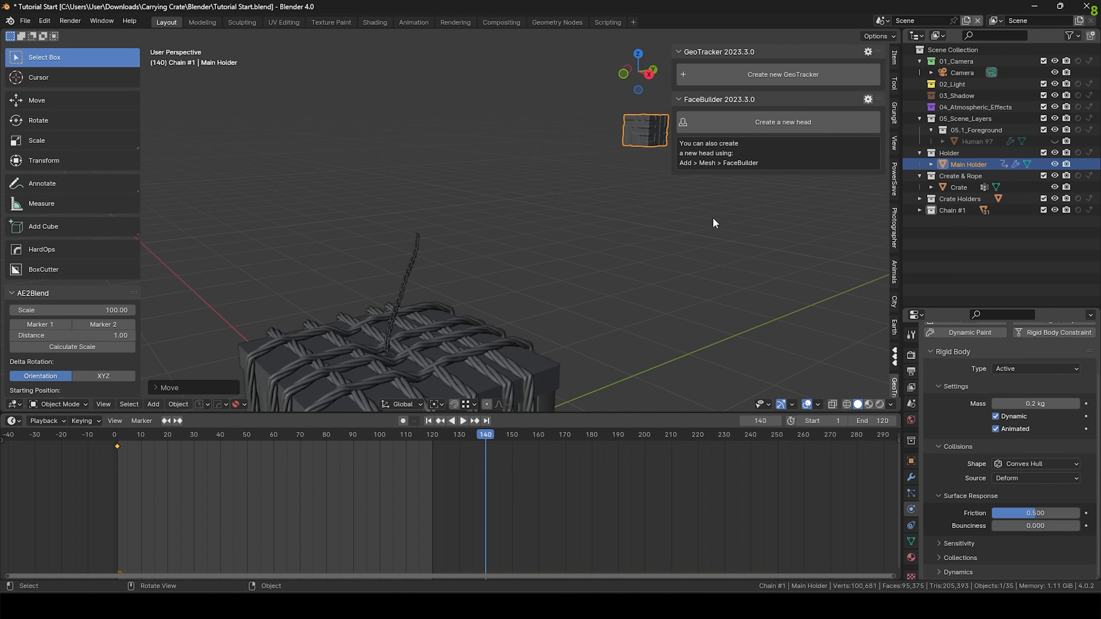
{"action": "key", "text": "i"}
{"action": "left_click", "coordinate": [671, 221]}
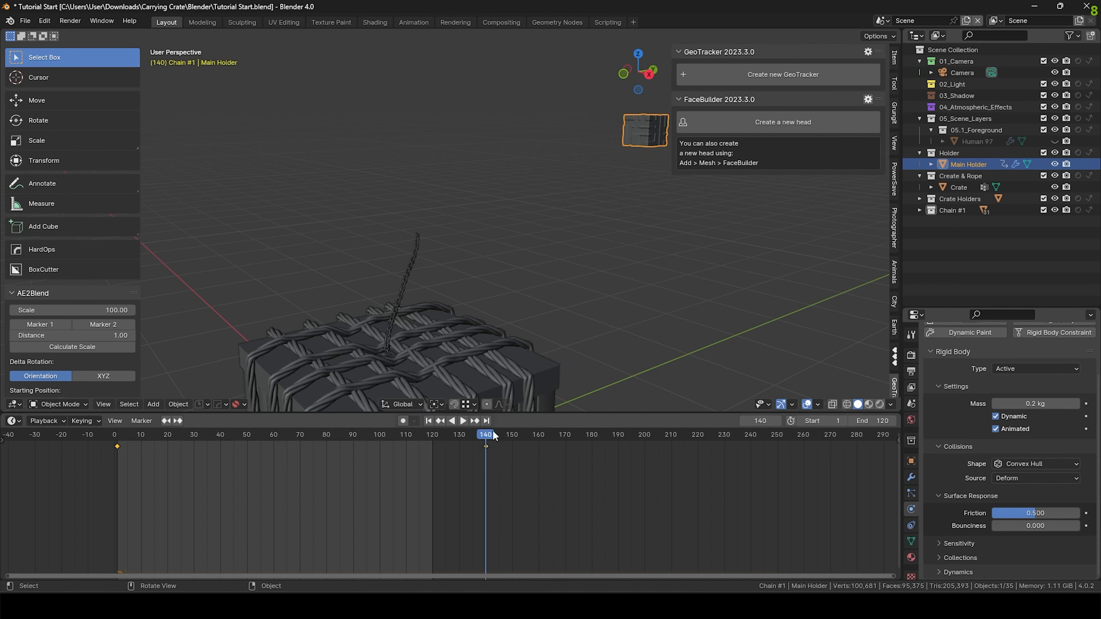
Return to frame 1 and set the Main Holder's collision shape to Compound Parent.
{"action": "left_click", "coordinate": [430, 421]}
{"action": "scroll", "coordinate": [420, 262], "scroll_direction": "up", "scroll_amount": 1}
{"action": "middle_click_drag", "start_coordinate": [420, 259], "coordinate": [477, 284]}
{"action": "scroll", "coordinate": [485, 269], "scroll_direction": "up", "scroll_amount": 2}
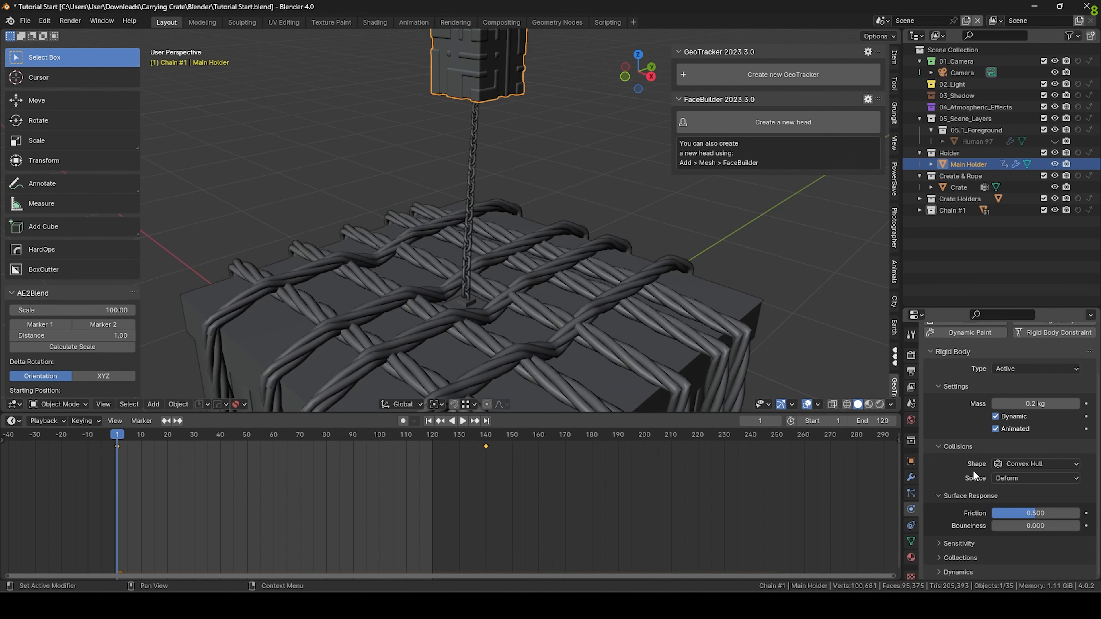
{"action": "left_click", "coordinate": [1013, 465]}
{"action": "left_click", "coordinate": [1016, 566]}
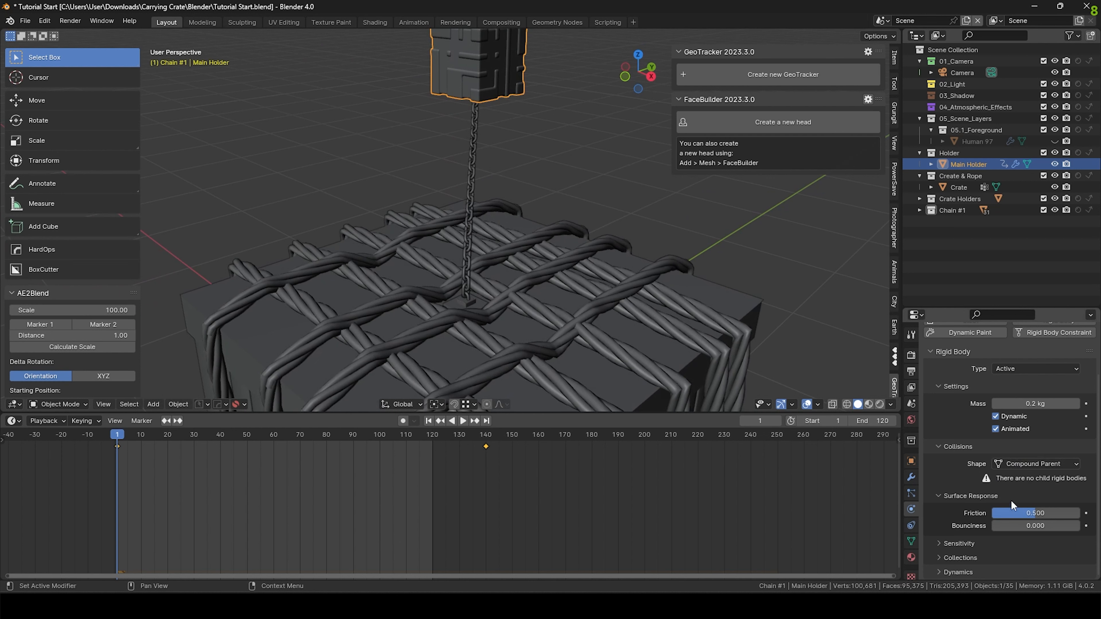
{"action": "left_click", "coordinate": [1037, 463]}
{"action": "left_click", "coordinate": [1037, 462]}
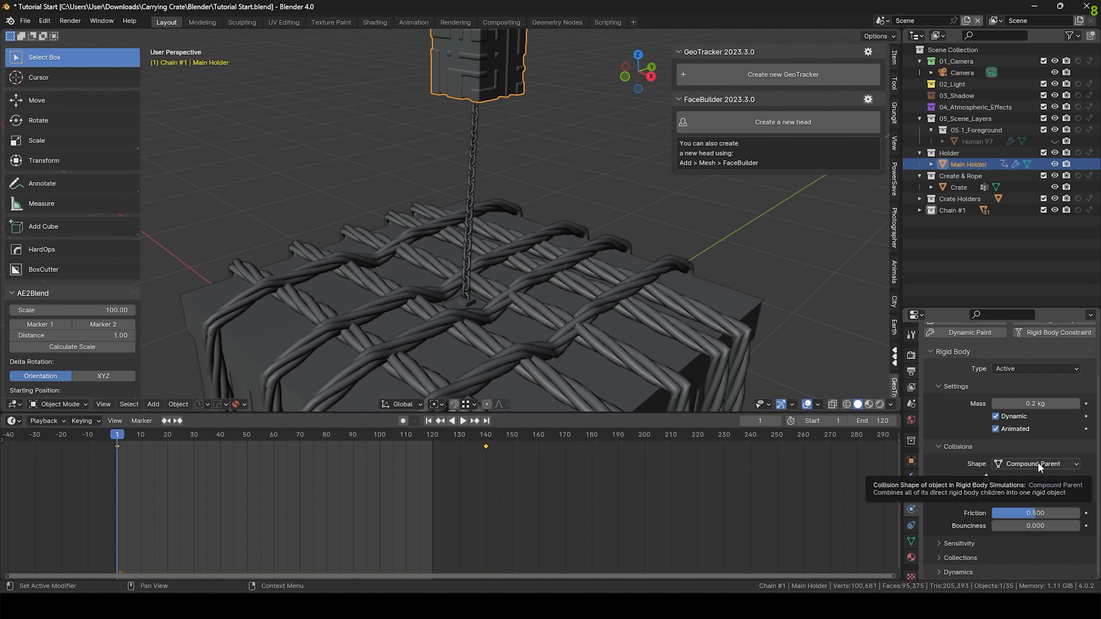
{"action": "scroll", "coordinate": [470, 292], "scroll_direction": "up", "scroll_amount": 3}
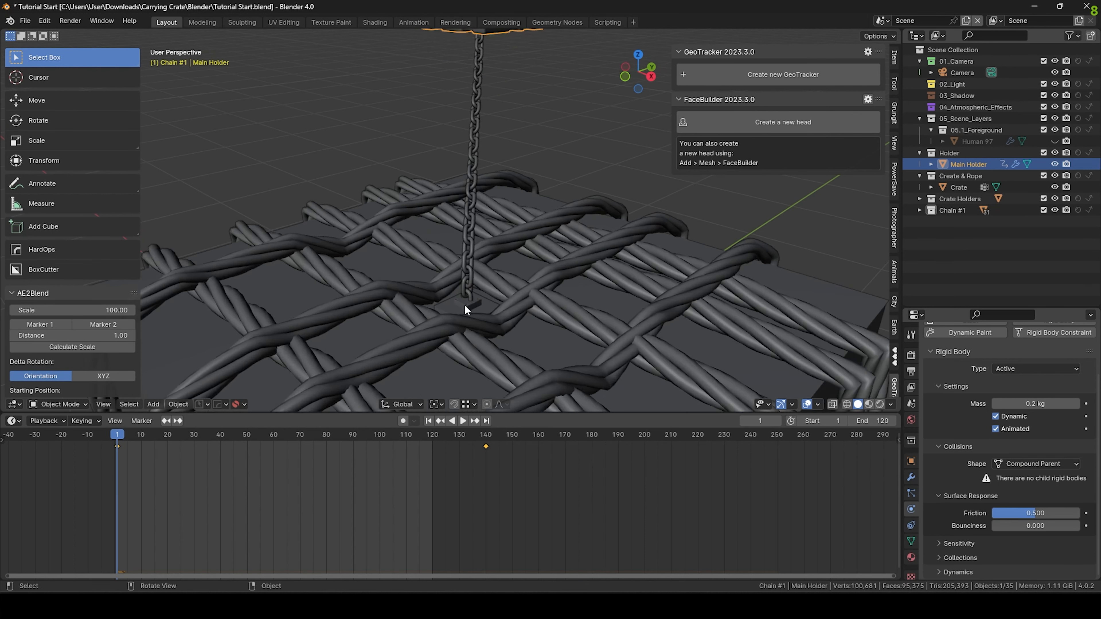
{"action": "left_click", "coordinate": [468, 305]}
{"action": "scroll", "coordinate": [468, 304], "scroll_direction": "up", "scroll_amount": 2}
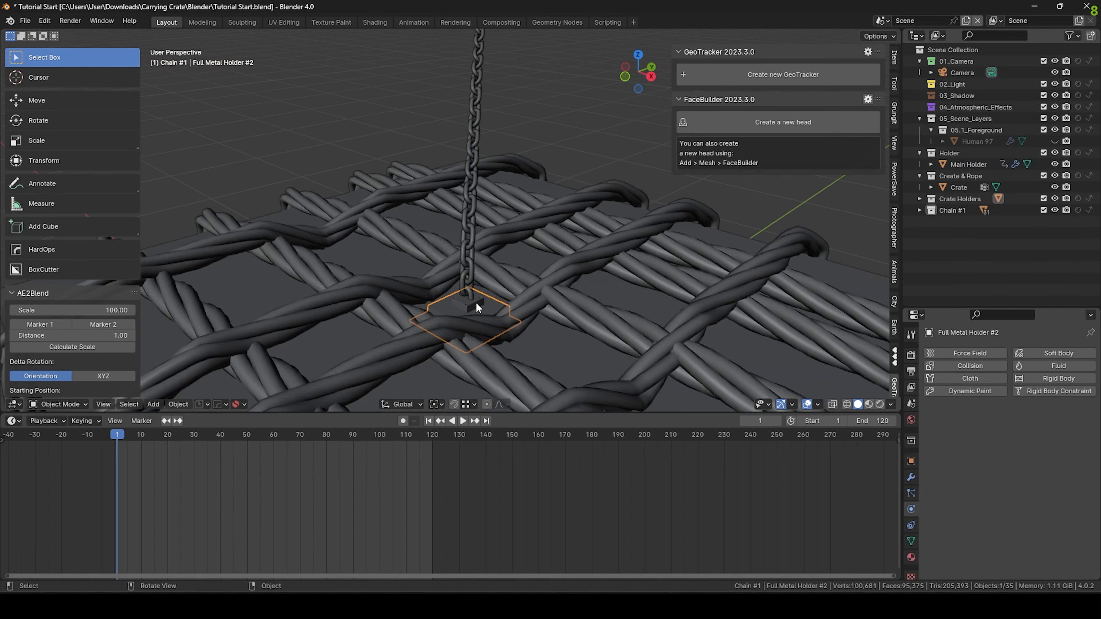
{"action": "scroll", "coordinate": [475, 302], "scroll_direction": "up", "scroll_amount": 3}
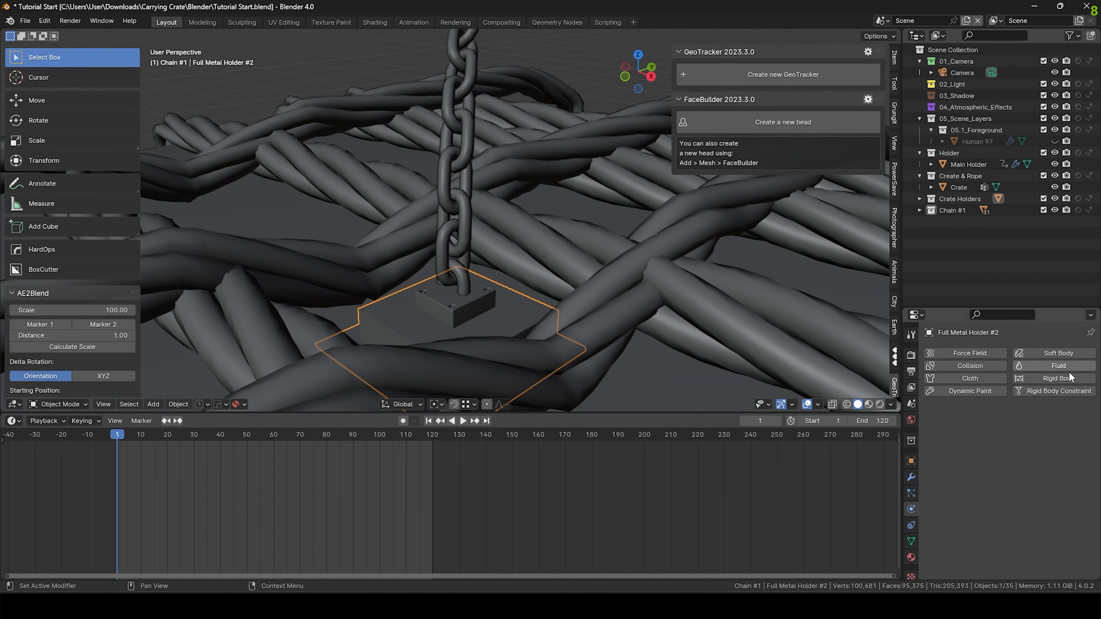
{"action": "left_click", "coordinate": [1049, 378]}
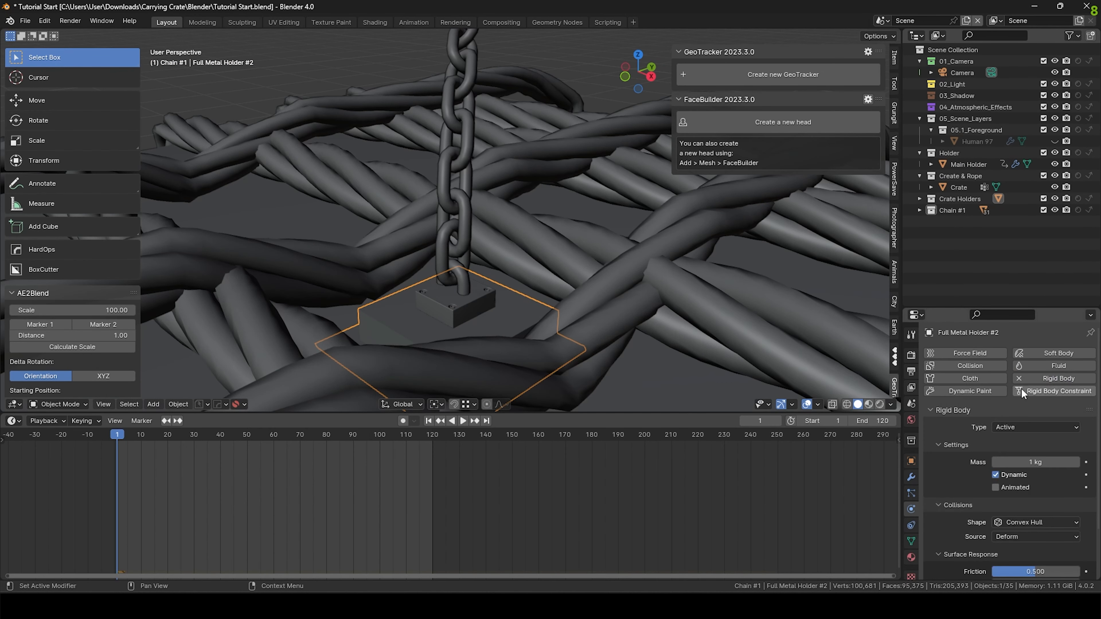
{"action": "left_click", "coordinate": [1057, 378]}
Connect the Chain #1 links and the Main Holder with rigid body constraints, keeping the Main Holder as the active object.
{"action": "scroll", "coordinate": [464, 168], "scroll_direction": "down", "scroll_amount": 5}
{"action": "mouse_move", "coordinate": [464, 167]}
{"action": "middle_mouse_down"}
{"action": "mouse_move", "coordinate": [470, 133]}
{"action": "mouse_move", "coordinate": [477, 162]}
{"action": "middle_mouse_up"}
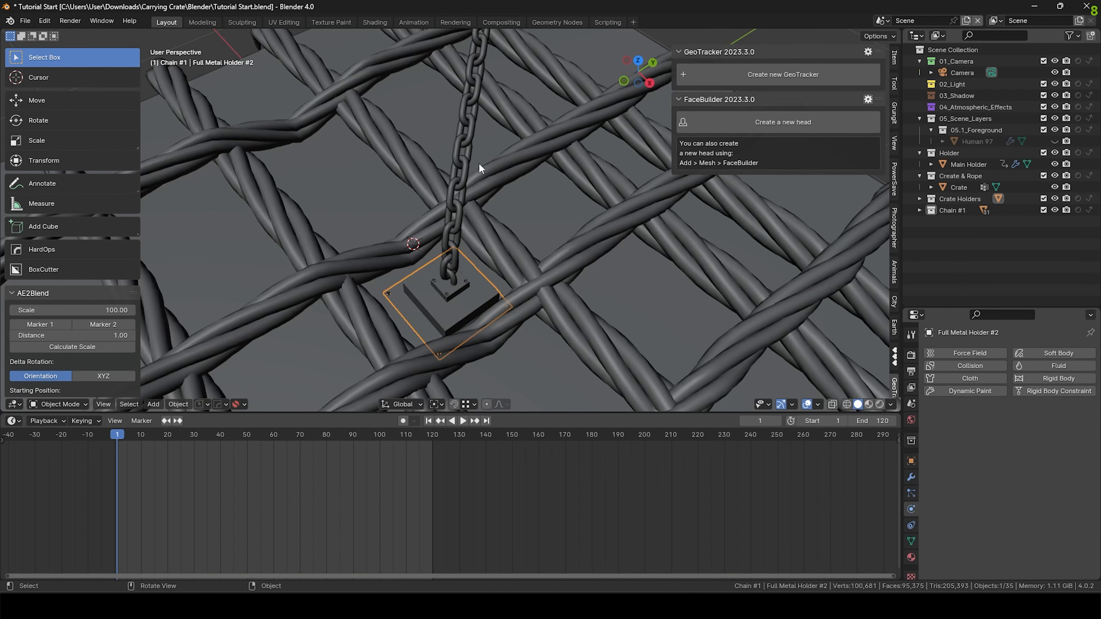
{"action": "scroll", "coordinate": [484, 186], "scroll_direction": "down", "scroll_amount": 3}
{"action": "middle_click_drag", "start_coordinate": [491, 209], "coordinate": [464, 257]}
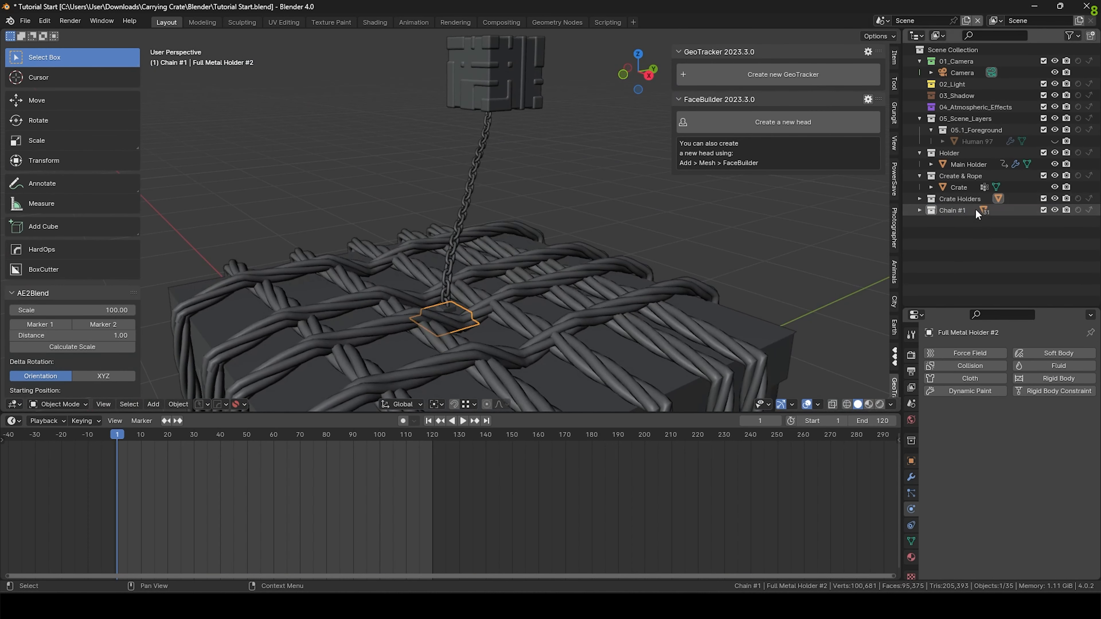
{"action": "right_click", "coordinate": [949, 211]}
{"action": "left_click", "coordinate": [949, 212]}
{"action": "left_click", "coordinate": [502, 96], "text": "shift"}
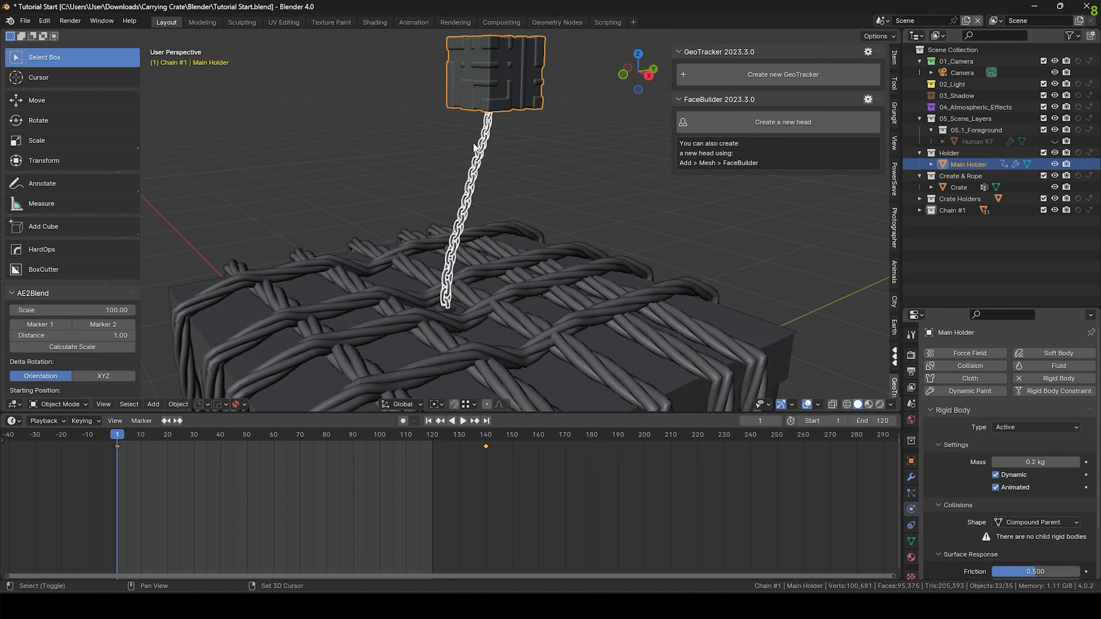
{"action": "key", "text": "F3"}
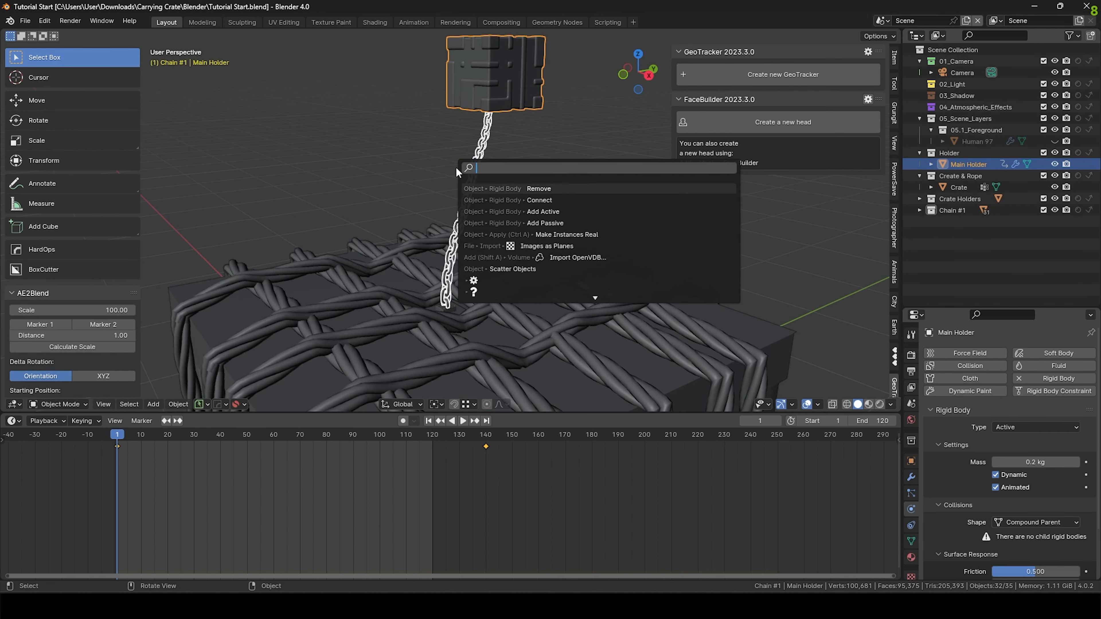
{"action": "type", "text": "connect"}
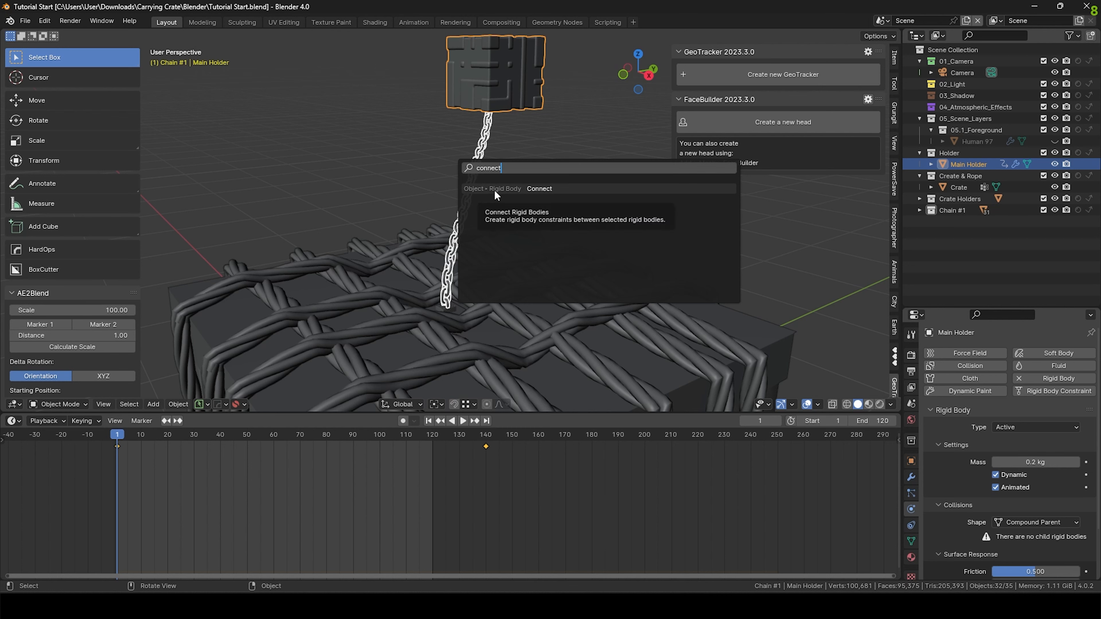
{"action": "left_click", "coordinate": [493, 190]}
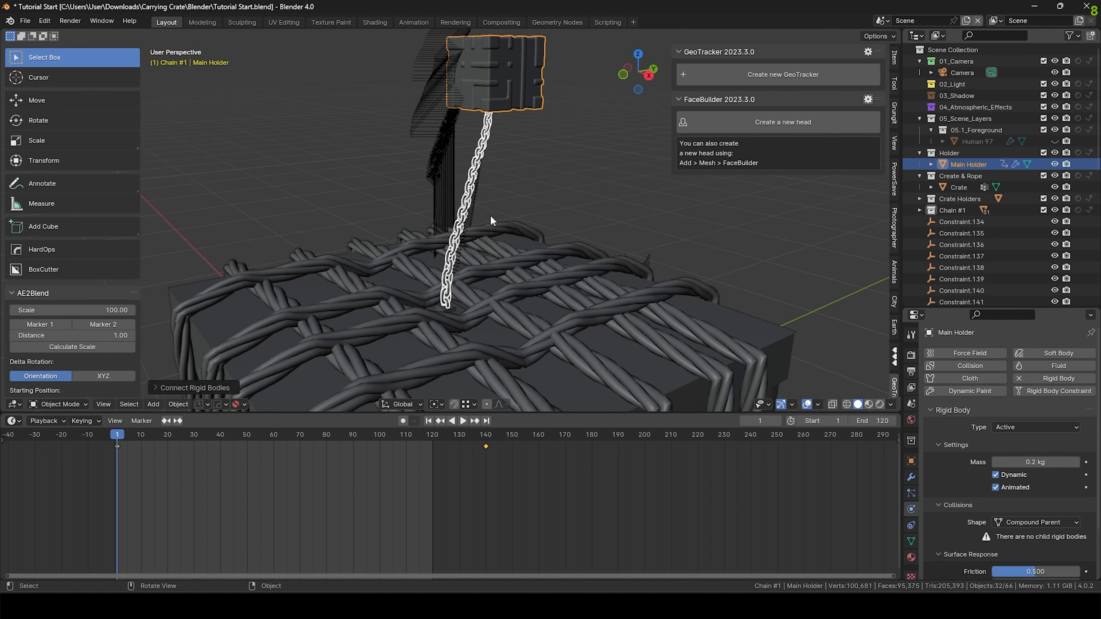
Set the new constraints to the Chain by Distance connection pattern, Point type and Active location.
{"action": "left_click", "coordinate": [158, 385]}
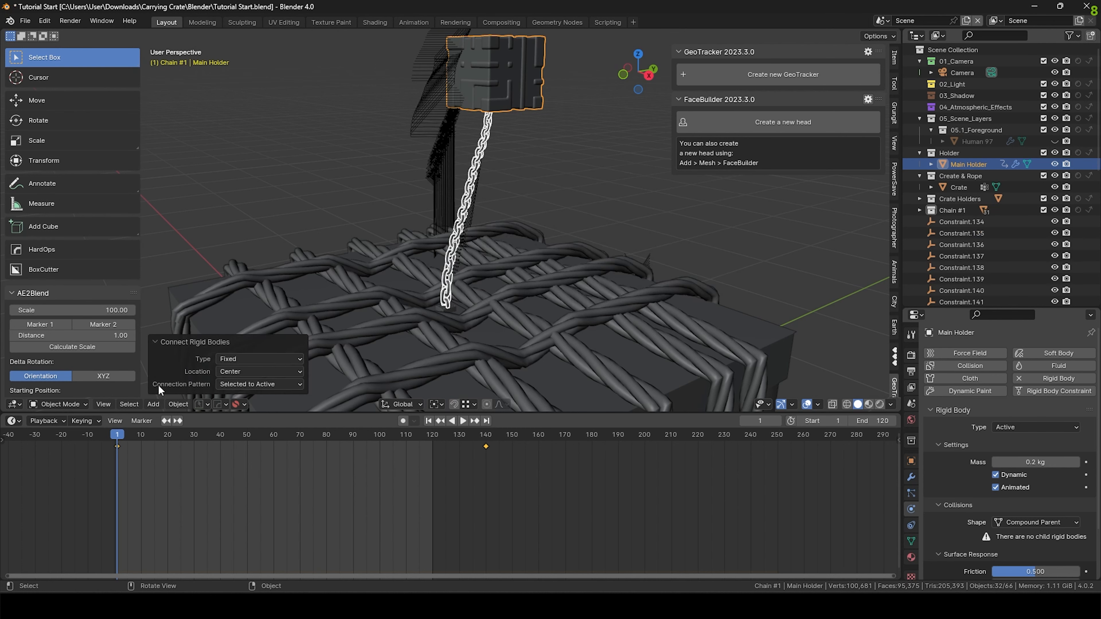
{"action": "left_click", "coordinate": [240, 383]}
{"action": "left_click", "coordinate": [247, 410]}
{"action": "middle_click_drag", "start_coordinate": [312, 369], "coordinate": [481, 266]}
{"action": "scroll", "coordinate": [481, 266], "scroll_direction": "down", "scroll_amount": 3}
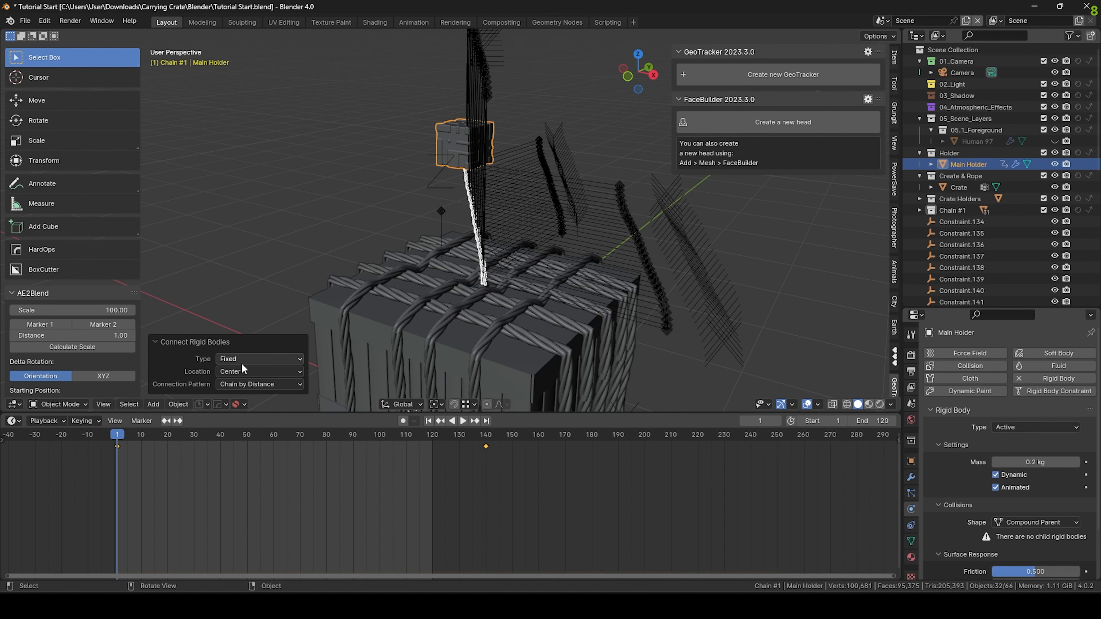
{"action": "left_click", "coordinate": [254, 358]}
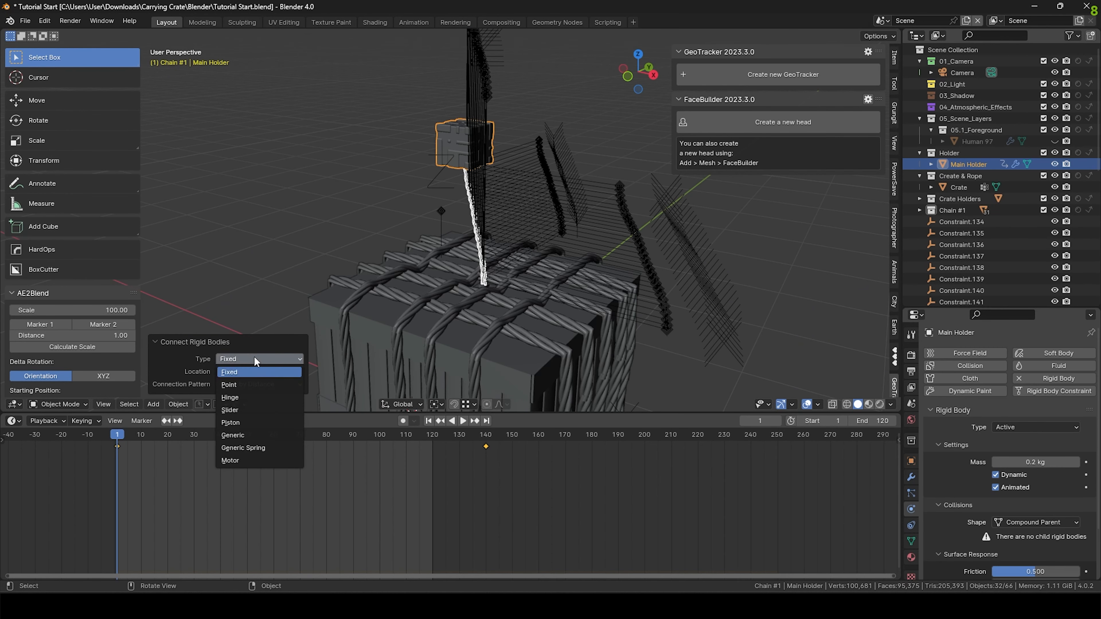
{"action": "left_click", "coordinate": [240, 382]}
{"action": "left_click", "coordinate": [248, 371]}
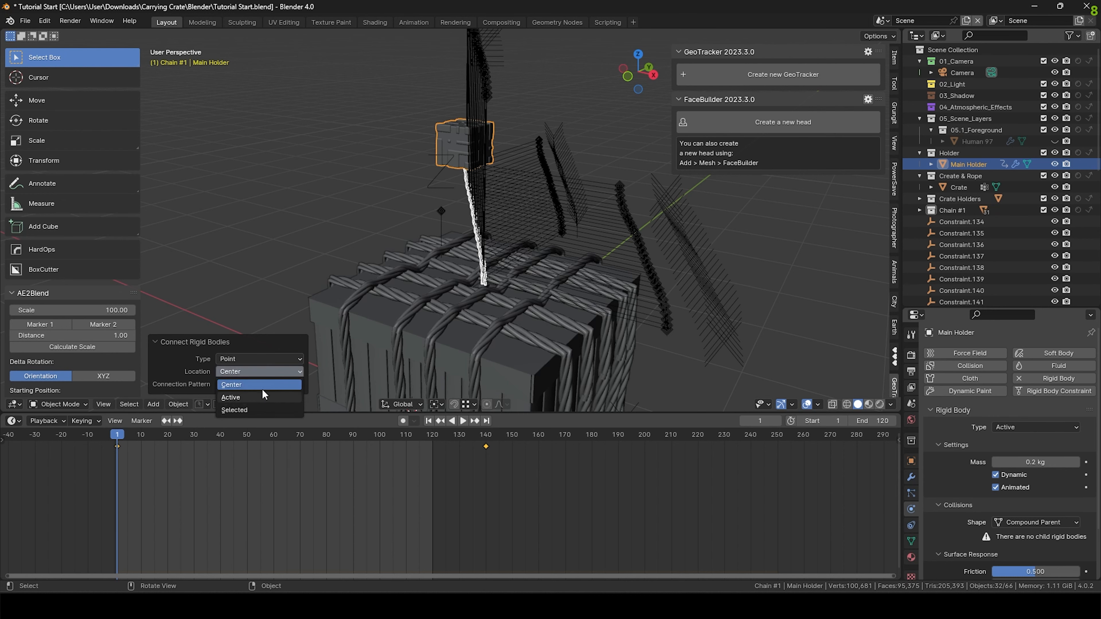
{"action": "left_click", "coordinate": [259, 397]}
Inspect the lowest chain links up close, switch the constraint location to Center, and set it back to Active.
{"action": "scroll", "coordinate": [458, 278], "scroll_direction": "up", "scroll_amount": 5}
{"action": "scroll", "coordinate": [457, 278], "scroll_direction": "up", "scroll_amount": 6}
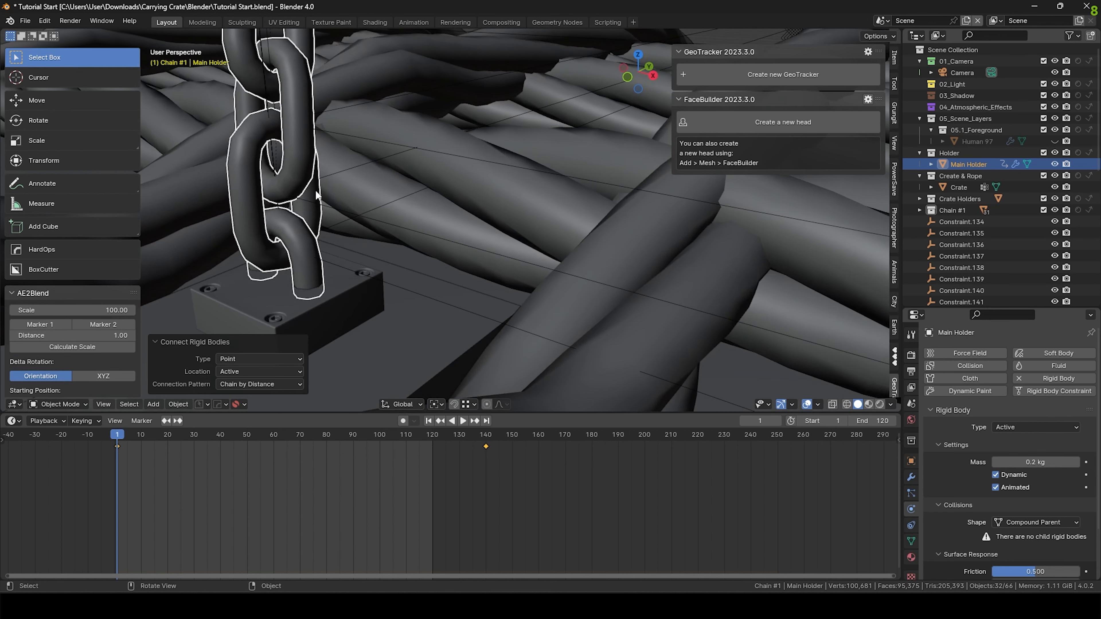
{"action": "middle_click_drag", "start_coordinate": [318, 196], "coordinate": [291, 138]}
{"action": "scroll", "coordinate": [305, 125], "scroll_direction": "down", "scroll_amount": 2}
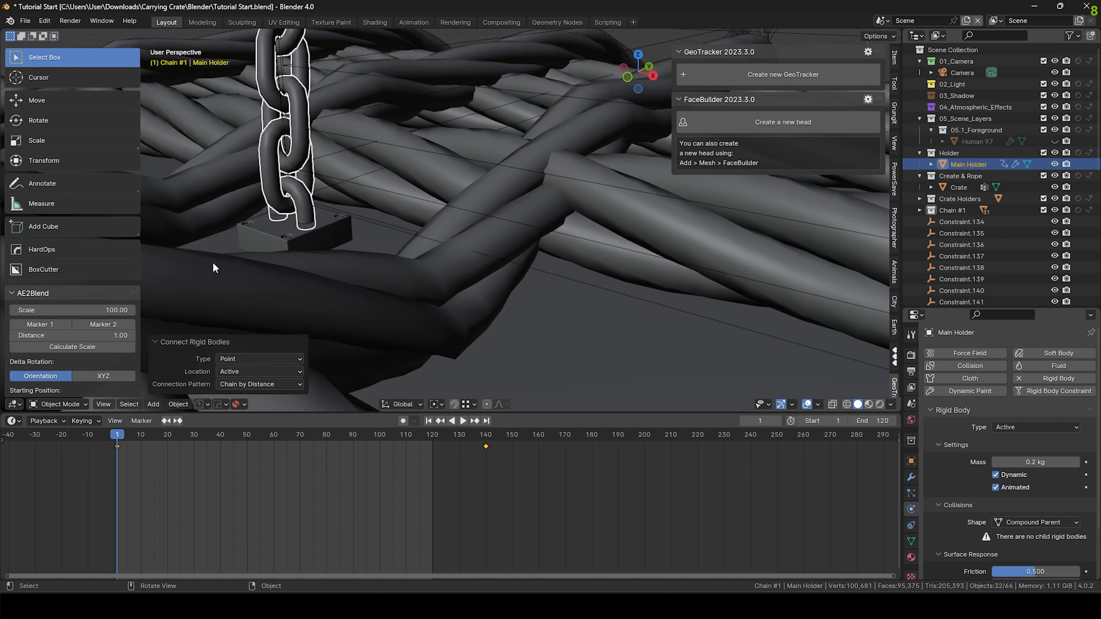
{"action": "left_click", "coordinate": [236, 372]}
{"action": "left_click", "coordinate": [240, 384]}
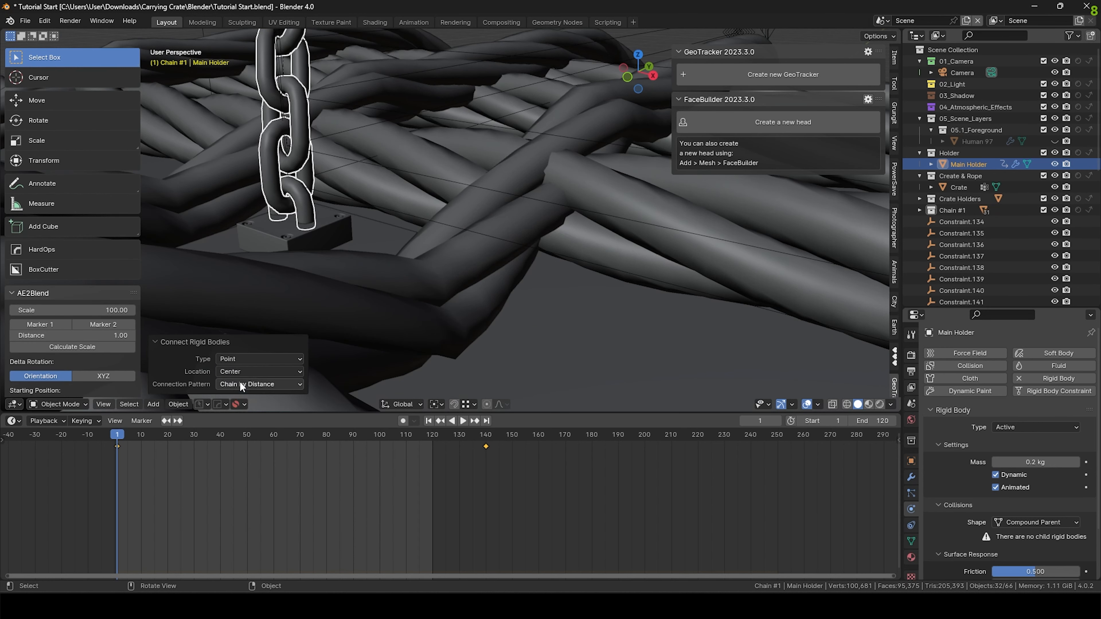
{"action": "left_click", "coordinate": [248, 375]}
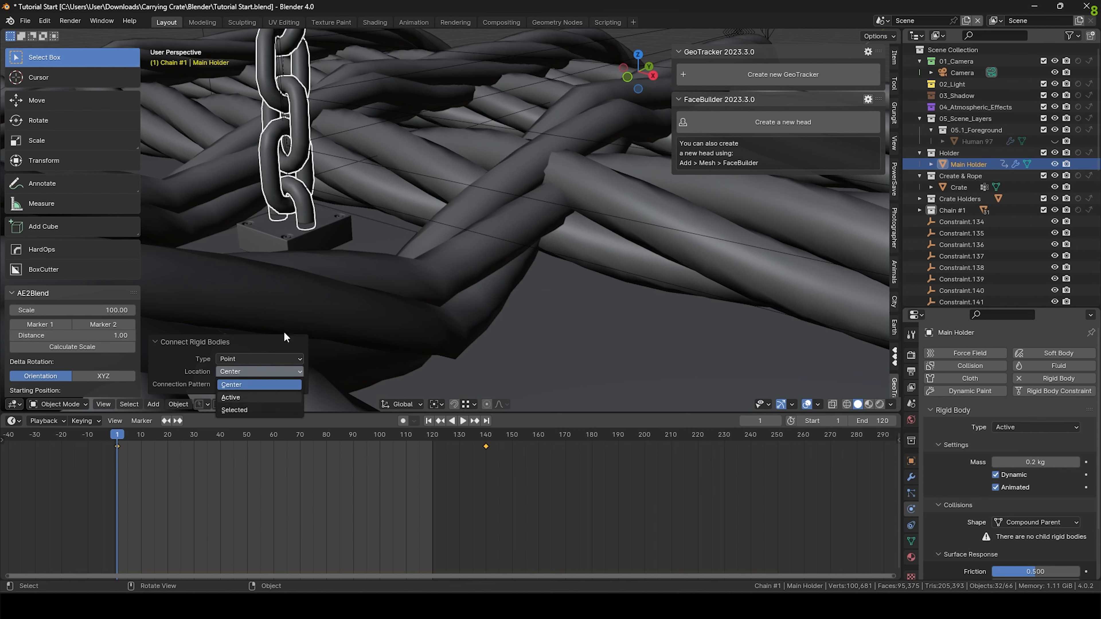
{"action": "left_click", "coordinate": [252, 386]}
Play the simulation to check how the chain follows the Main Holder, stop it, and return to the first frame.
{"action": "scroll", "coordinate": [378, 212], "scroll_direction": "down", "scroll_amount": 14}
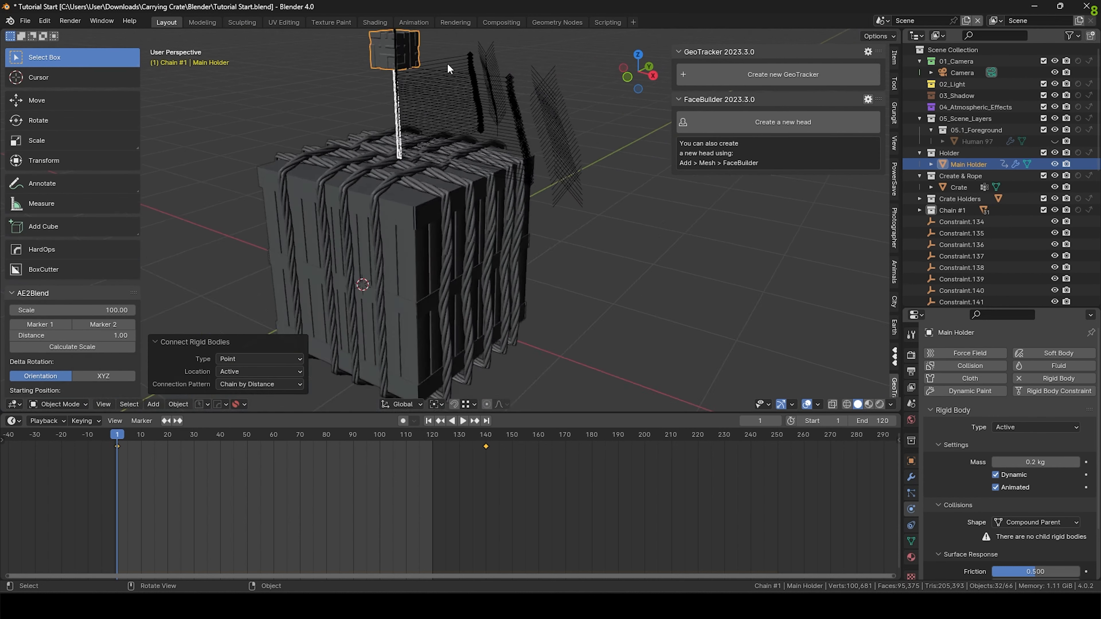
{"action": "middle_click_drag", "start_coordinate": [473, 188], "coordinate": [606, 291]}
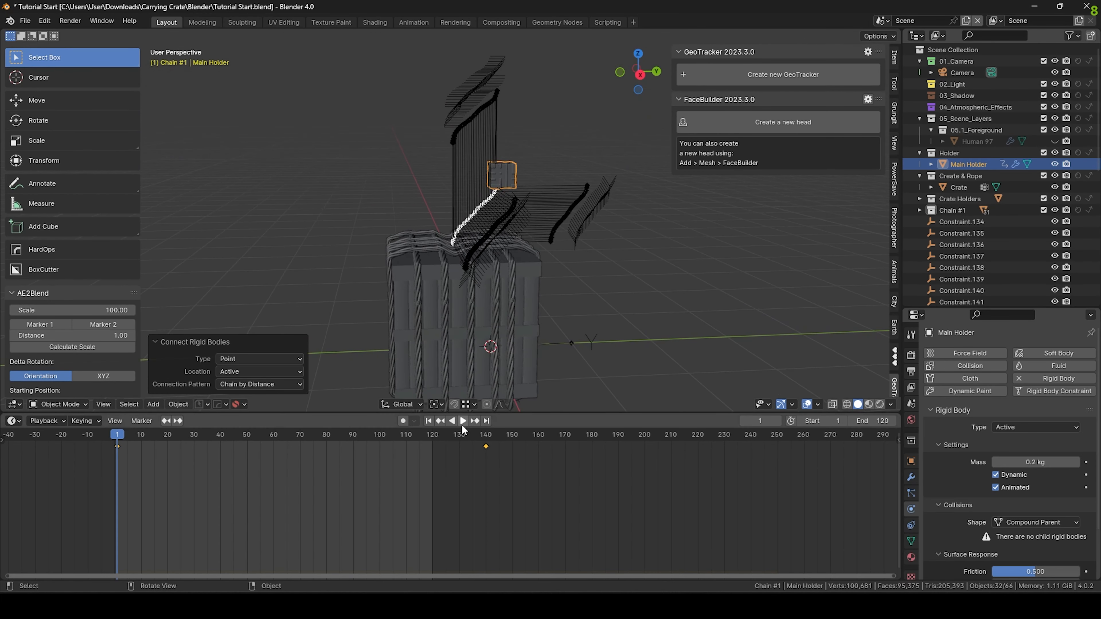
{"action": "left_click", "coordinate": [463, 421]}
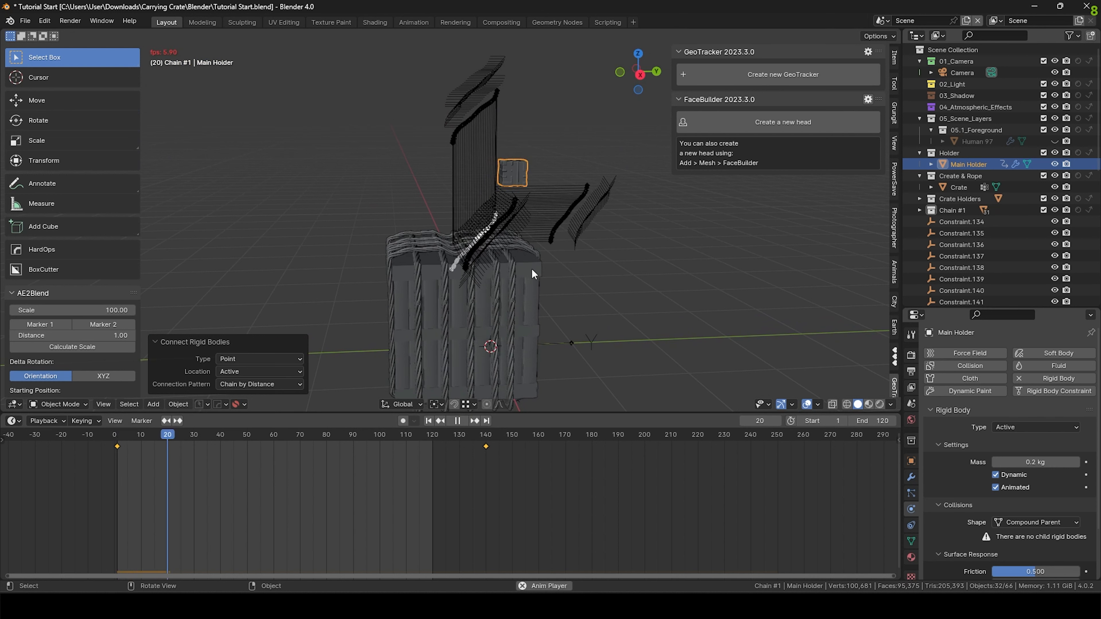
{"action": "left_click", "coordinate": [458, 421]}
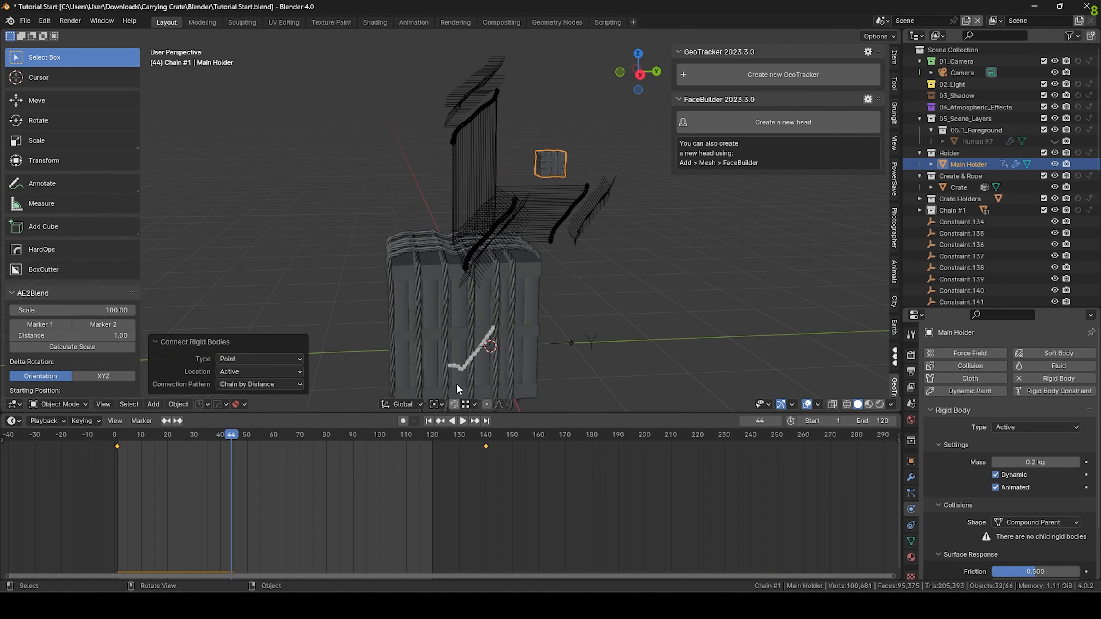
{"action": "left_click", "coordinate": [428, 420]}
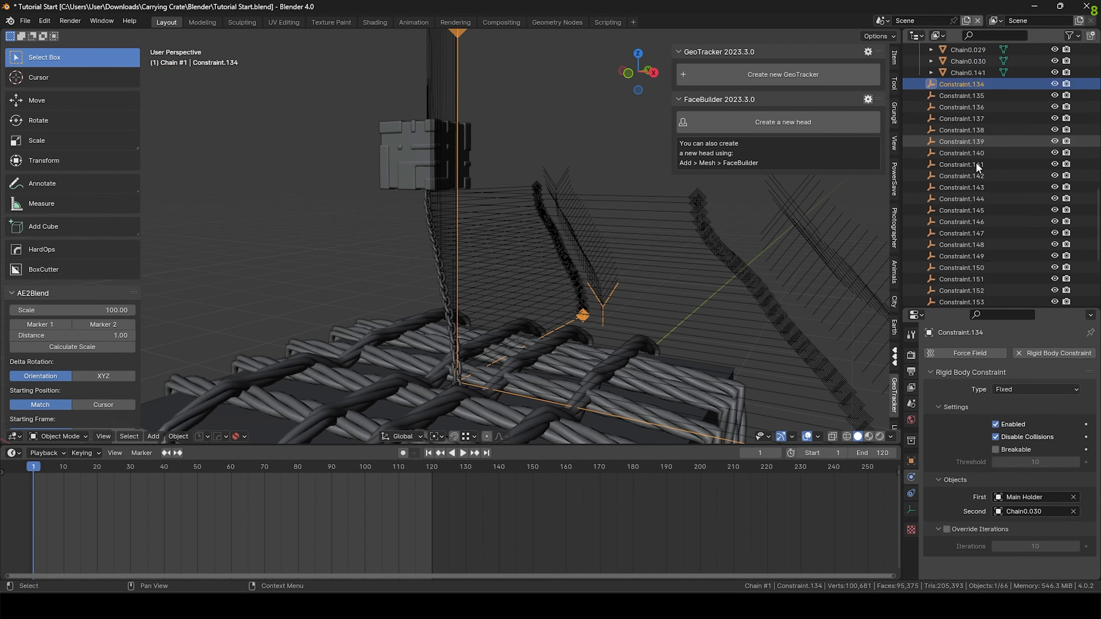
Delete the rigid body constraints from Constraint.134 through Constraint.164.
{"action": "scroll", "coordinate": [975, 174], "scroll_direction": "down", "scroll_amount": 1}
{"action": "left_click", "coordinate": [961, 295], "text": "shift"}
{"action": "key", "text": "x"}
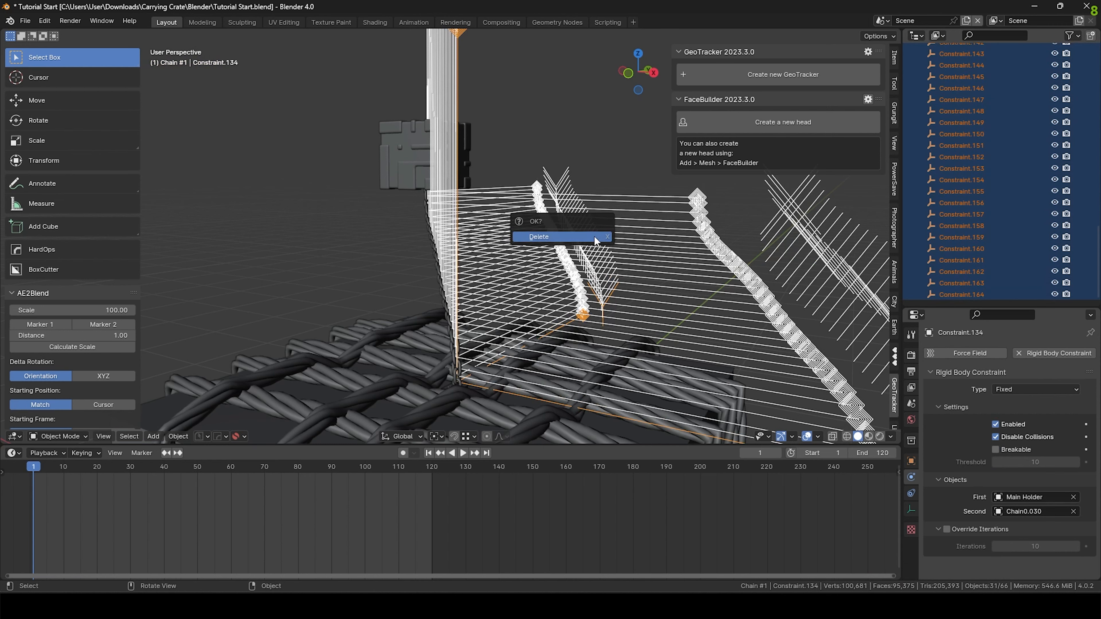
{"action": "left_click", "coordinate": [563, 238]}
{"action": "scroll", "coordinate": [926, 207], "scroll_direction": "up", "scroll_amount": 7}
{"action": "left_click", "coordinate": [960, 189]}
{"action": "left_click", "coordinate": [919, 190]}
{"action": "right_click", "coordinate": [948, 220]}
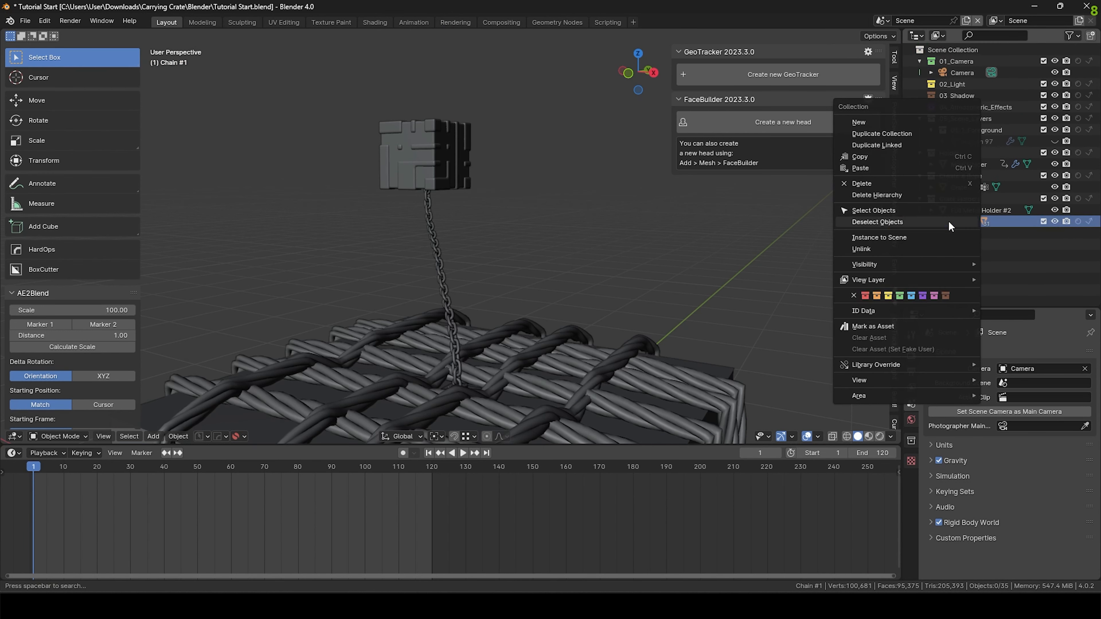
{"action": "left_click", "coordinate": [906, 212]}
{"action": "key", "text": "F3"}
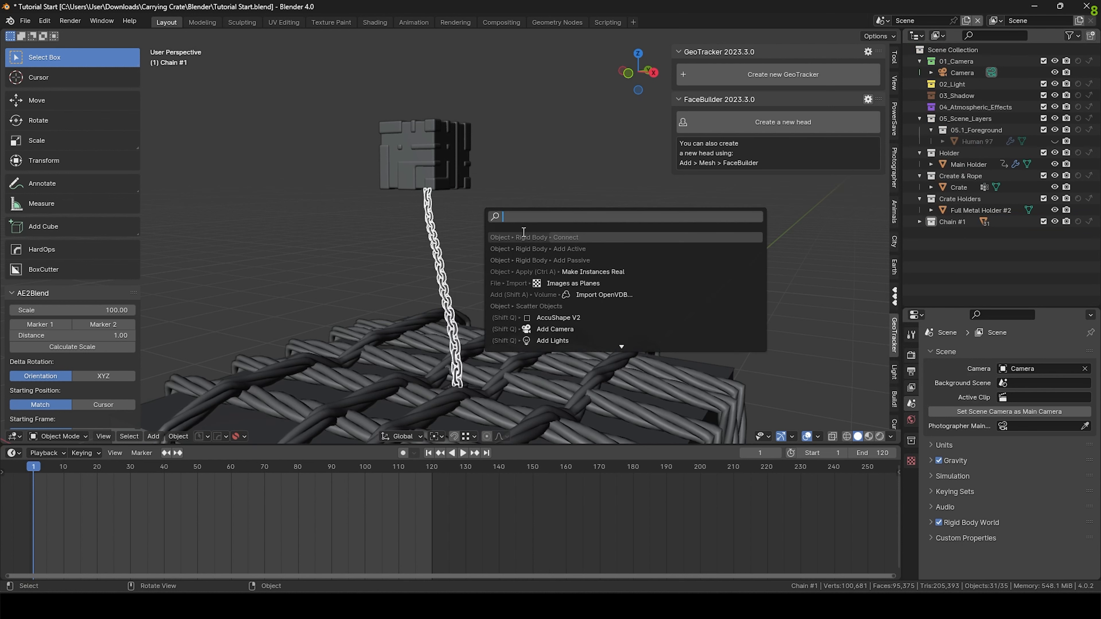
Connect the chain links from Chain0.001 through Chain0.141 with rigid body constraints, keeping Chain0.001 as the active object.
{"action": "left_click", "coordinate": [918, 221]}
{"action": "left_click", "coordinate": [957, 232]}
{"action": "scroll", "coordinate": [966, 247], "scroll_direction": "down", "scroll_amount": 14}
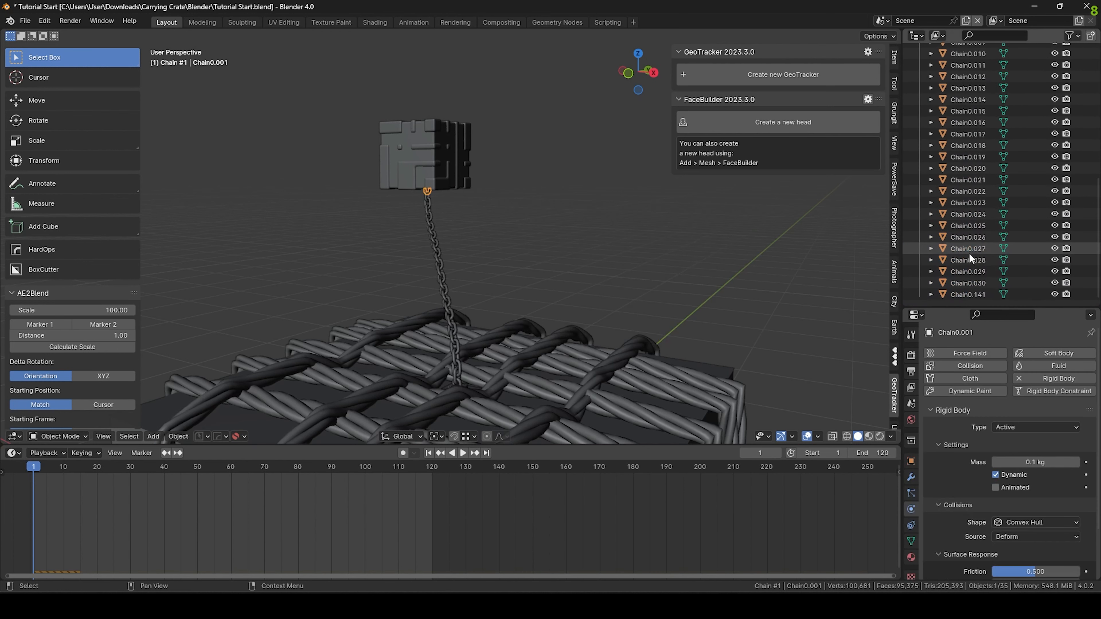
{"action": "left_click", "coordinate": [963, 296], "text": "shift"}
{"action": "key", "text": "F3"}
{"action": "left_click", "coordinate": [589, 299]}
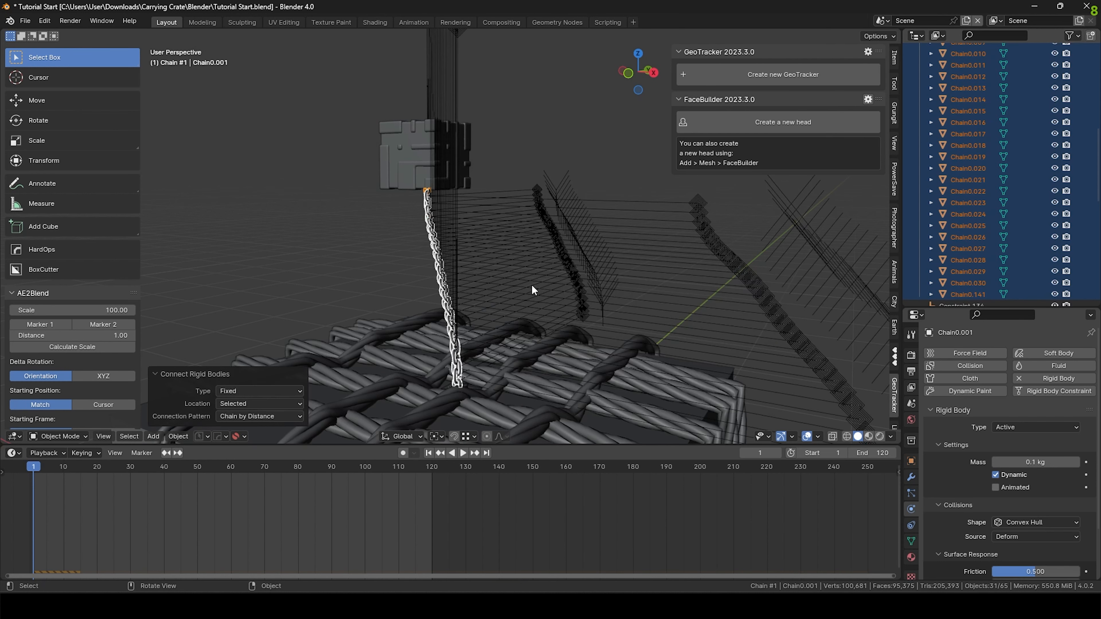
Set the chain link constraints to Point type with Active location.
{"action": "left_click", "coordinate": [277, 392]}
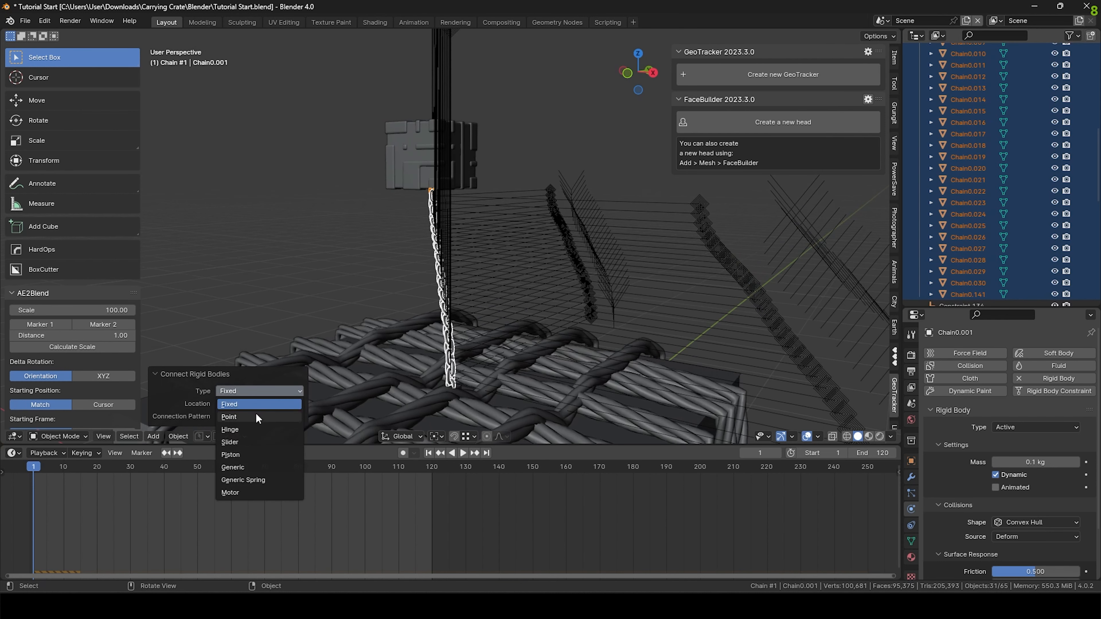
{"action": "left_click", "coordinate": [256, 415]}
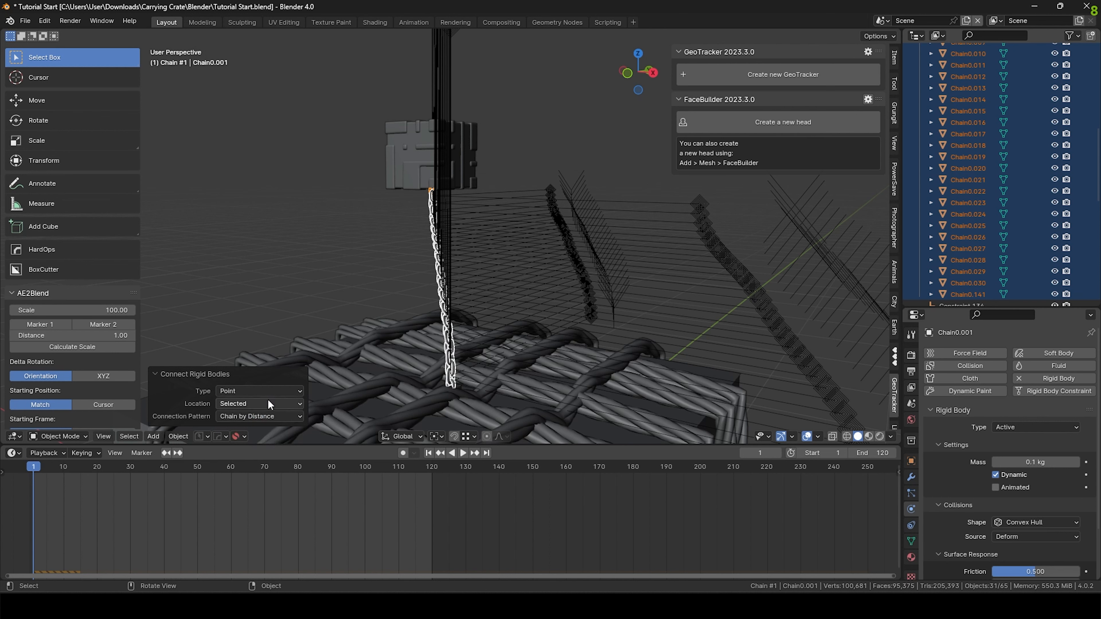
{"action": "left_click", "coordinate": [269, 401]}
{"action": "left_click", "coordinate": [260, 417]}
Play the simulation to check whether the links hold together, stop it, and return to frame 1.
{"action": "left_click", "coordinate": [464, 453]}
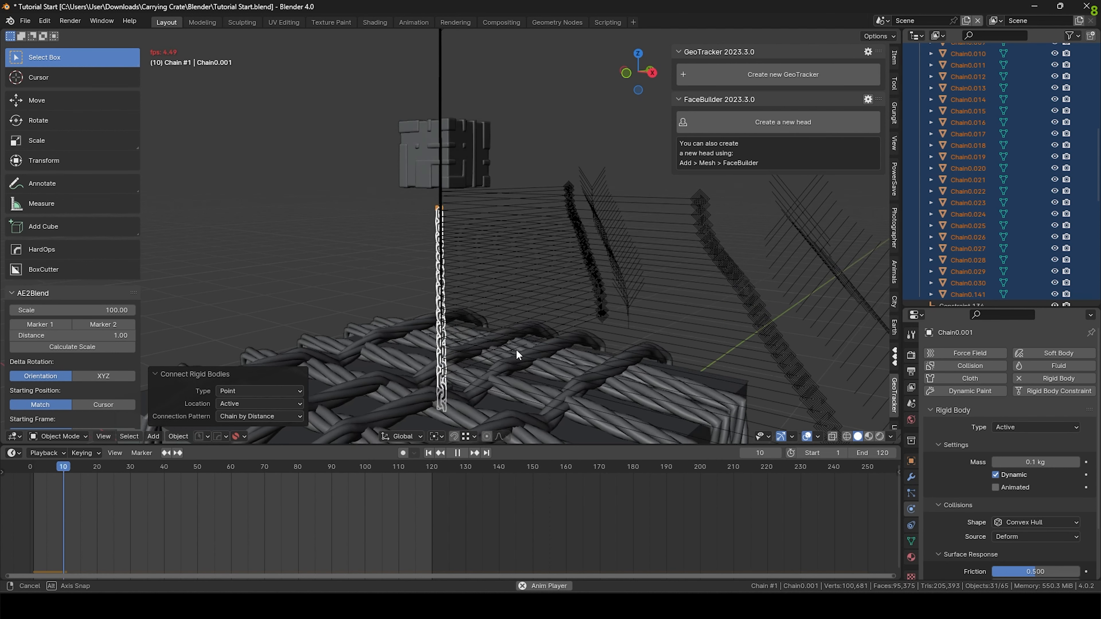
{"action": "left_click", "coordinate": [455, 453]}
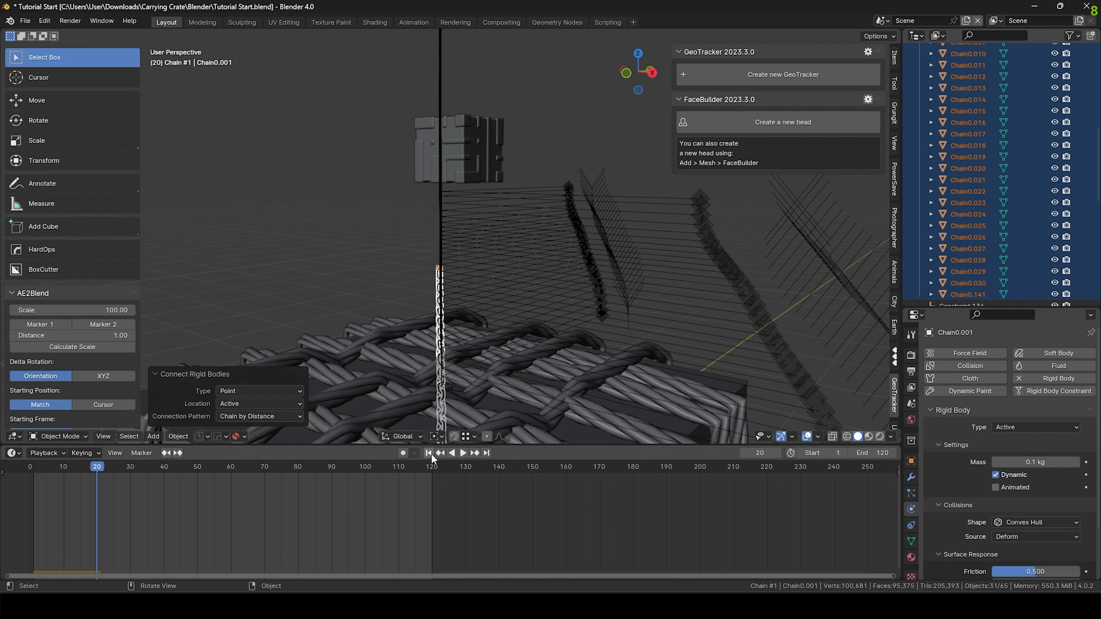
{"action": "left_click", "coordinate": [429, 453]}
Connect the top chain link Chain0.001 to the Main Holder with a rigid body constraint, keeping Main Holder as the active object.
{"action": "left_click", "coordinate": [537, 136]}
{"action": "middle_click_drag", "start_coordinate": [540, 188], "coordinate": [484, 251]}
{"action": "scroll", "coordinate": [479, 173], "scroll_direction": "up", "scroll_amount": 3}
{"action": "left_click", "coordinate": [457, 162]}
{"action": "left_click", "coordinate": [485, 194], "text": "shift"}
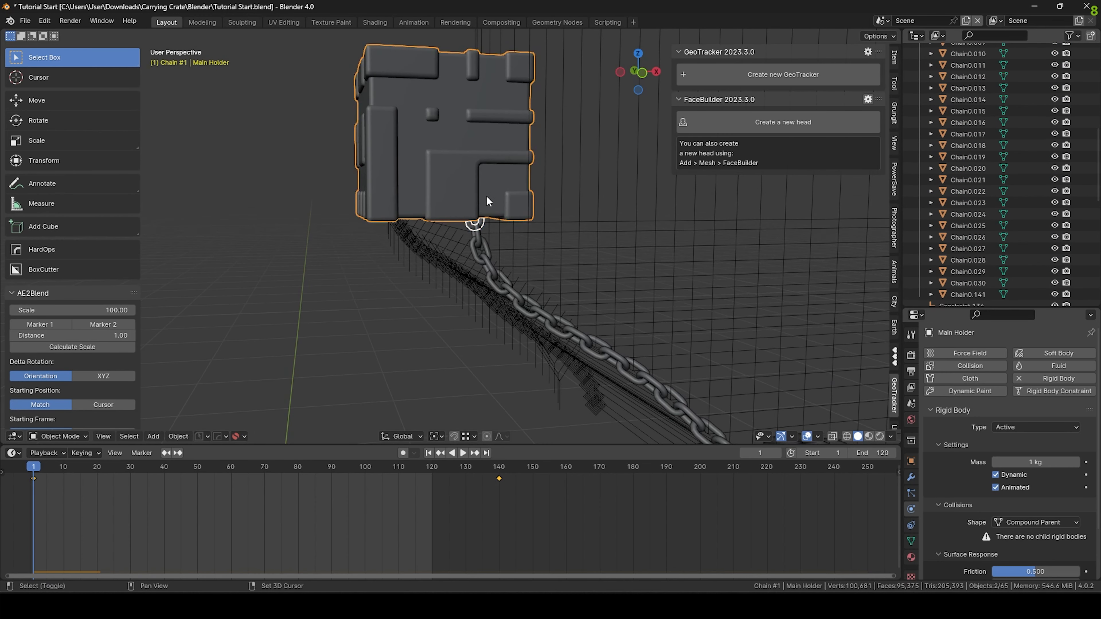
{"action": "key", "text": "shift+space"}
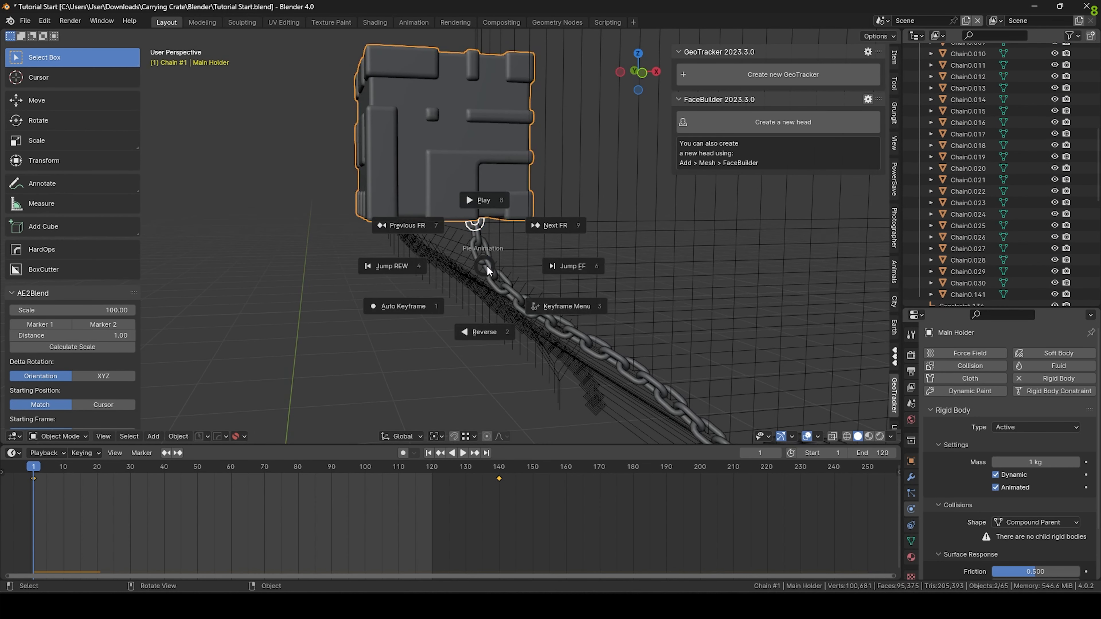
{"action": "key", "text": "Escape"}
{"action": "key", "text": "F3"}
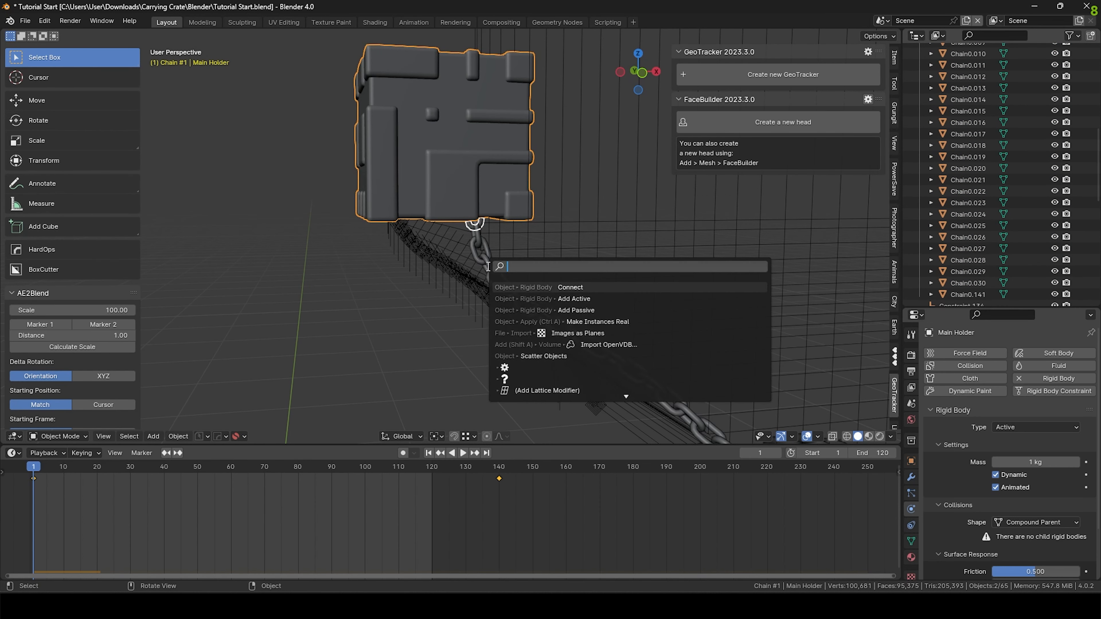
{"action": "left_click", "coordinate": [540, 287]}
Set the new holder-to-chain constraint to Fixed type with Active location and the Chain by Distance pattern.
{"action": "left_click", "coordinate": [285, 415]}
{"action": "left_click", "coordinate": [285, 415]}
{"action": "left_click", "coordinate": [284, 402]}
{"action": "left_click", "coordinate": [284, 401]}
{"action": "left_click", "coordinate": [289, 391]}
{"action": "left_click", "coordinate": [245, 406]}
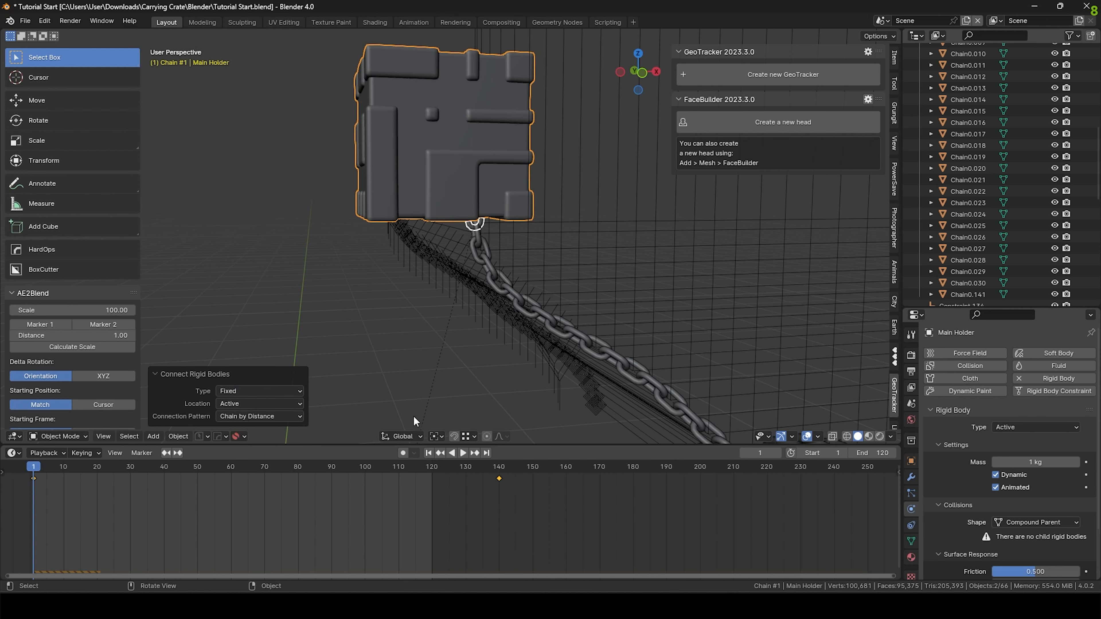
Play the simulation to check how the chain follows the moving Main Holder, stop it, and return to frame 1.
{"action": "left_click", "coordinate": [424, 382]}
{"action": "left_click", "coordinate": [462, 453]}
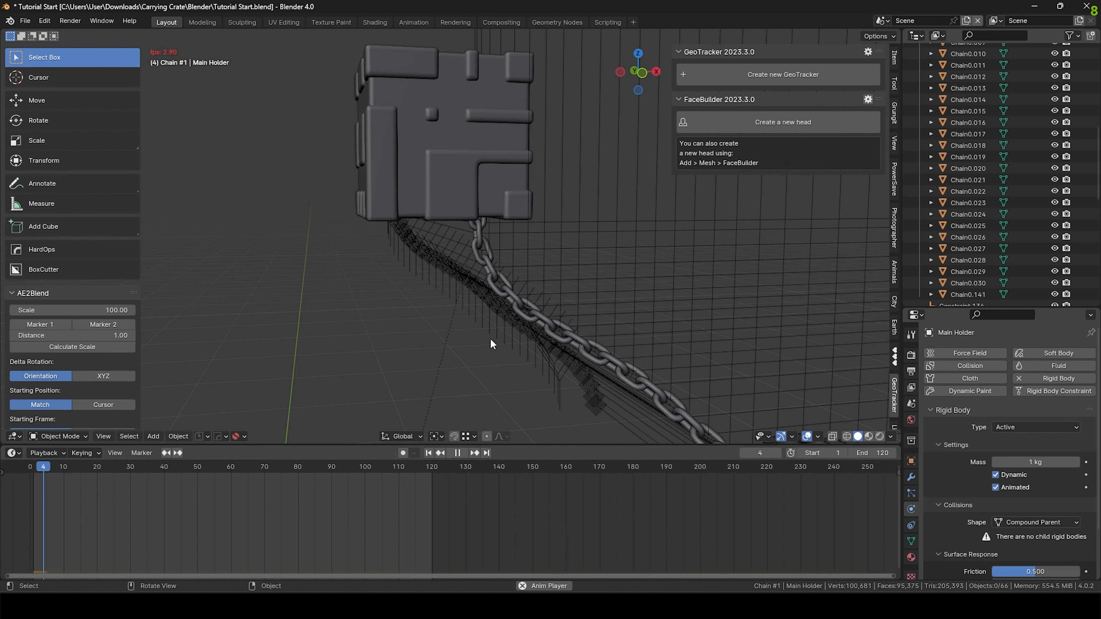
{"action": "middle_click_drag", "start_coordinate": [477, 323], "coordinate": [438, 317]}
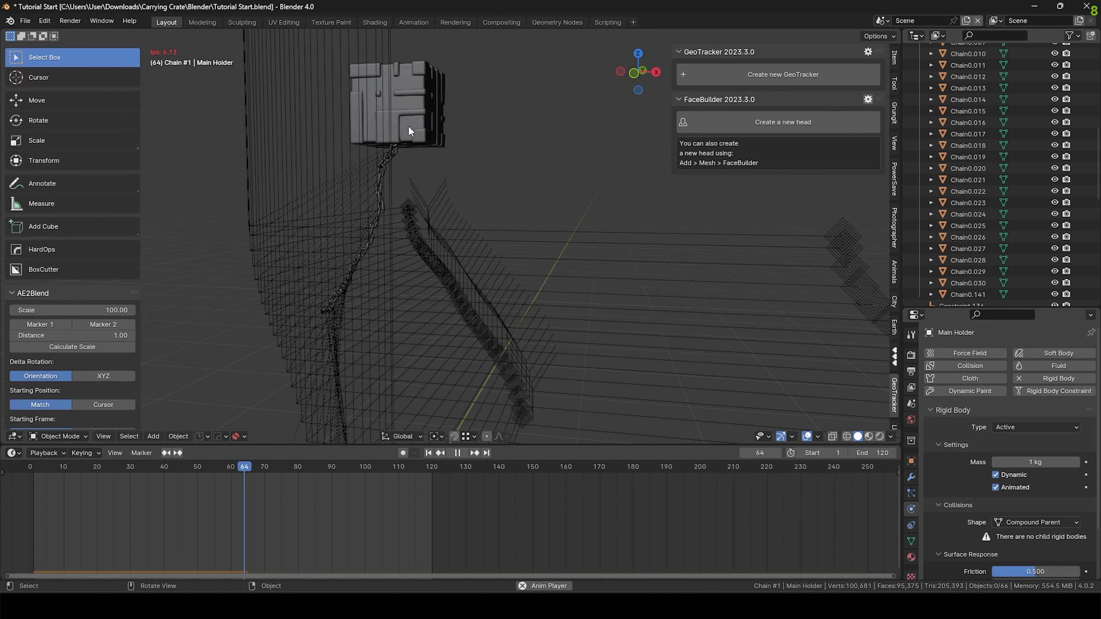
{"action": "left_click", "coordinate": [426, 115]}
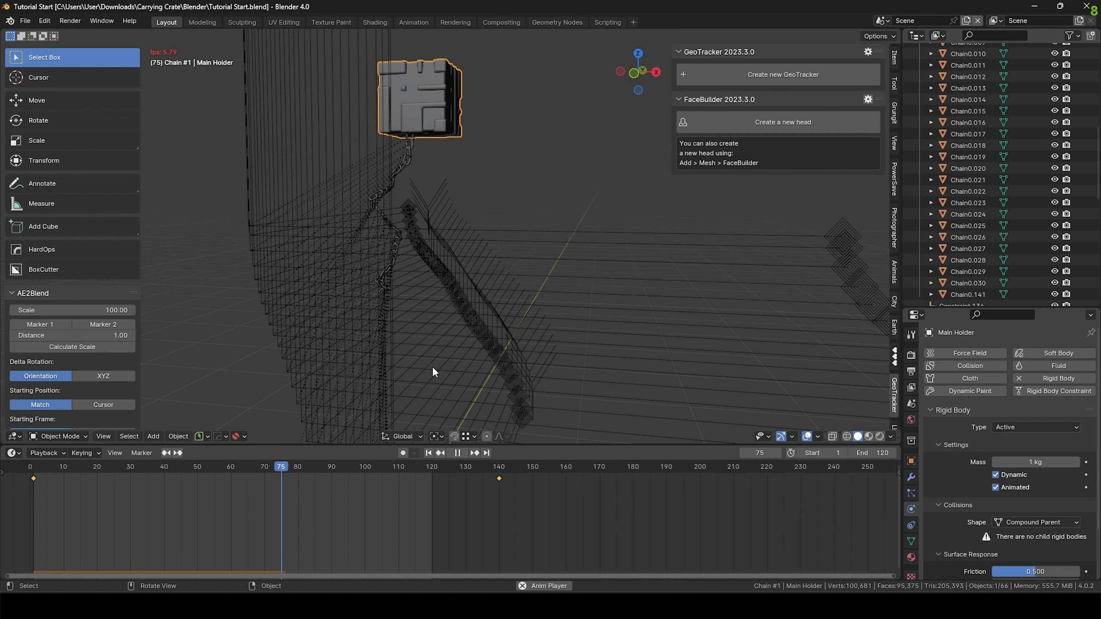
{"action": "left_click", "coordinate": [463, 456]}
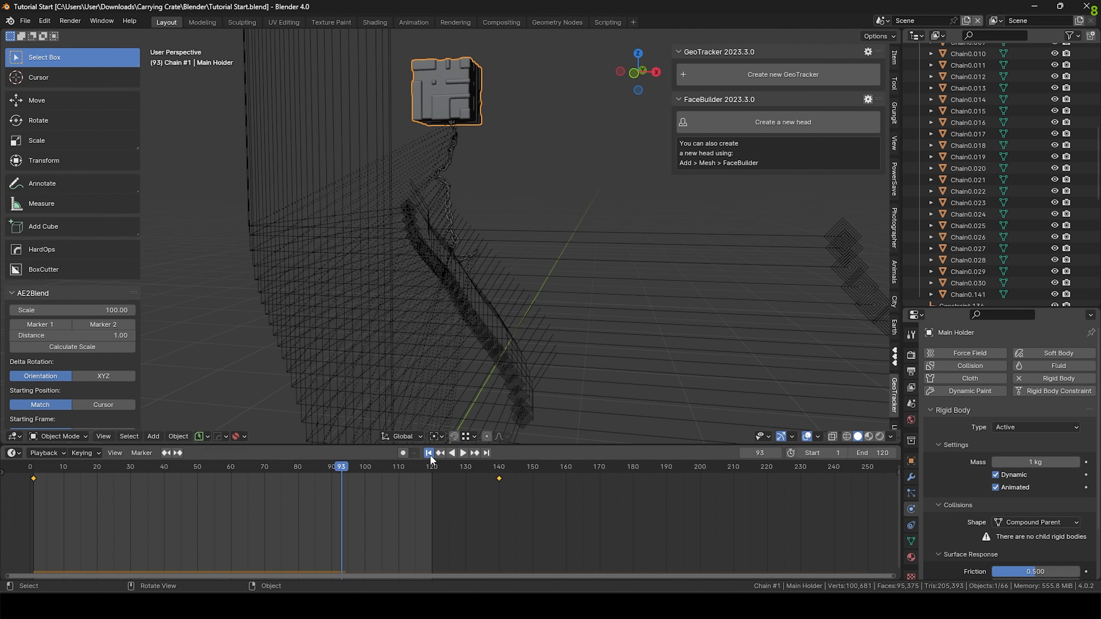
{"action": "left_click", "coordinate": [429, 454]}
Set the rigid body friction of the top link Chain0.001 to 0.
{"action": "middle_click_drag", "start_coordinate": [490, 367], "coordinate": [479, 310]}
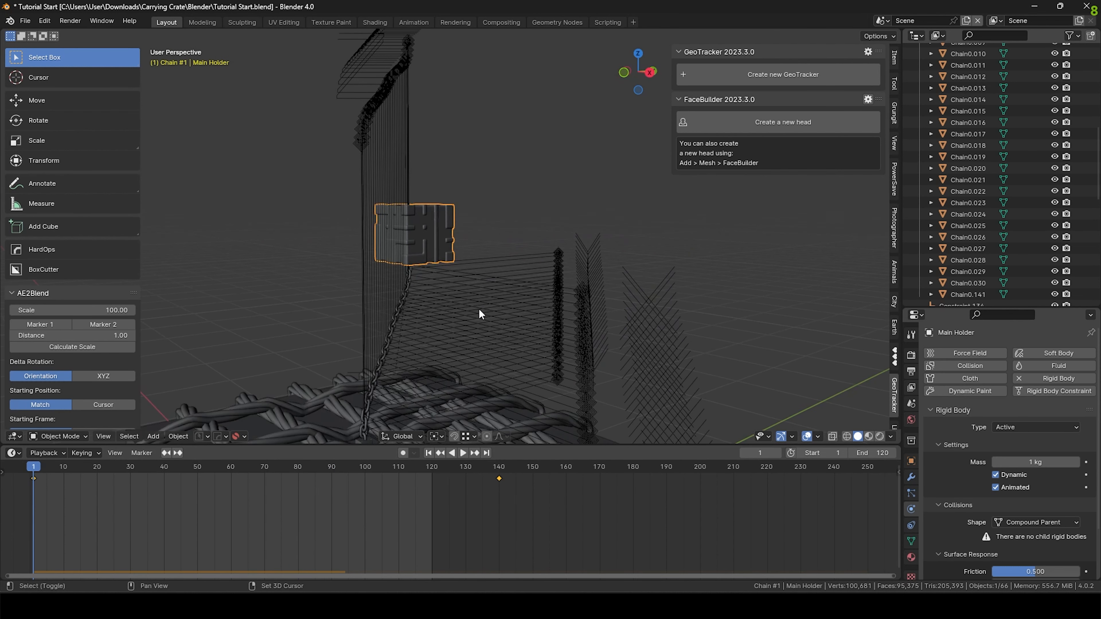
{"action": "scroll", "coordinate": [479, 310], "scroll_direction": "up", "scroll_amount": 6}
{"action": "left_click", "coordinate": [387, 239]}
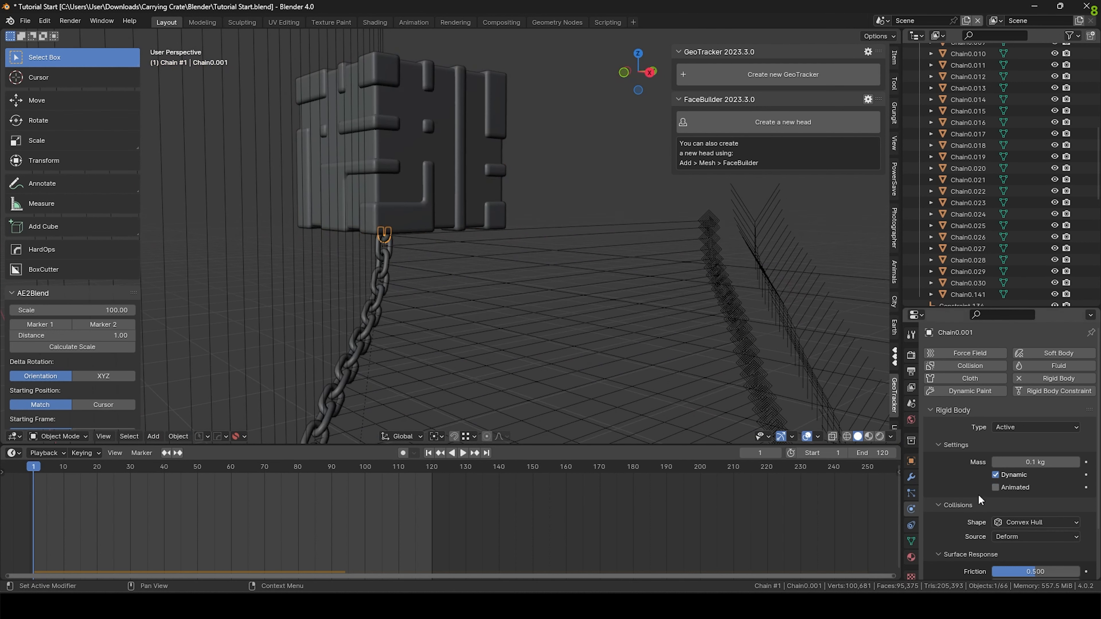
{"action": "scroll", "coordinate": [945, 481], "scroll_direction": "down", "scroll_amount": 3}
{"action": "left_click_drag", "start_coordinate": [1042, 514], "coordinate": [1078, 514]}
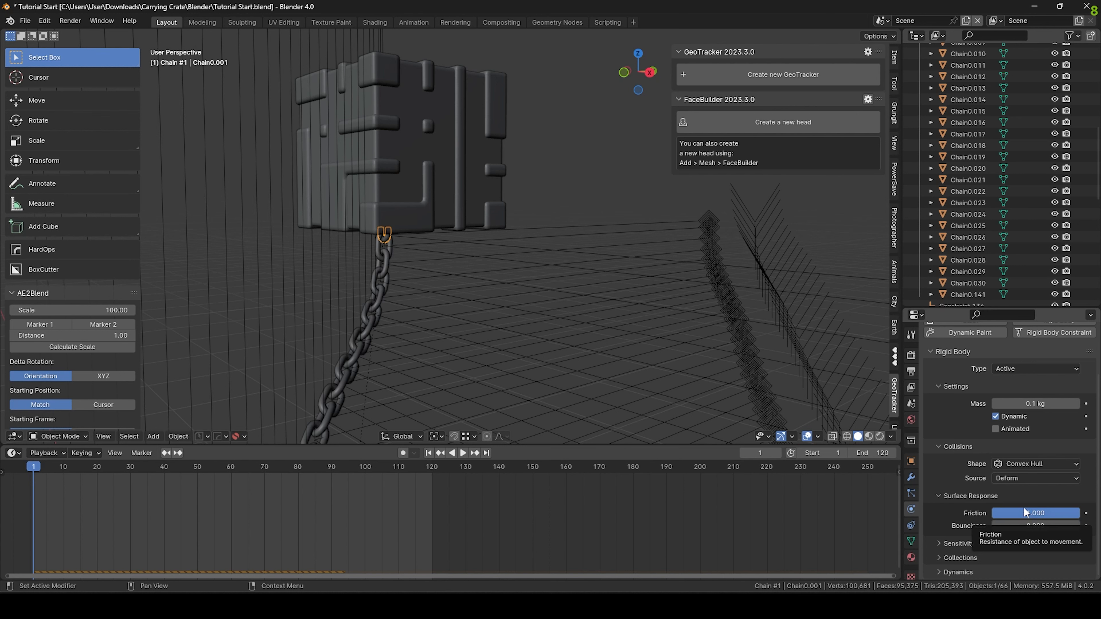
{"action": "mouse_move", "coordinate": [1053, 516]}
{"action": "left_mouse_down"}
{"action": "mouse_move", "coordinate": [1014, 513]}
{"action": "mouse_move", "coordinate": [1042, 514]}
{"action": "left_mouse_up"}
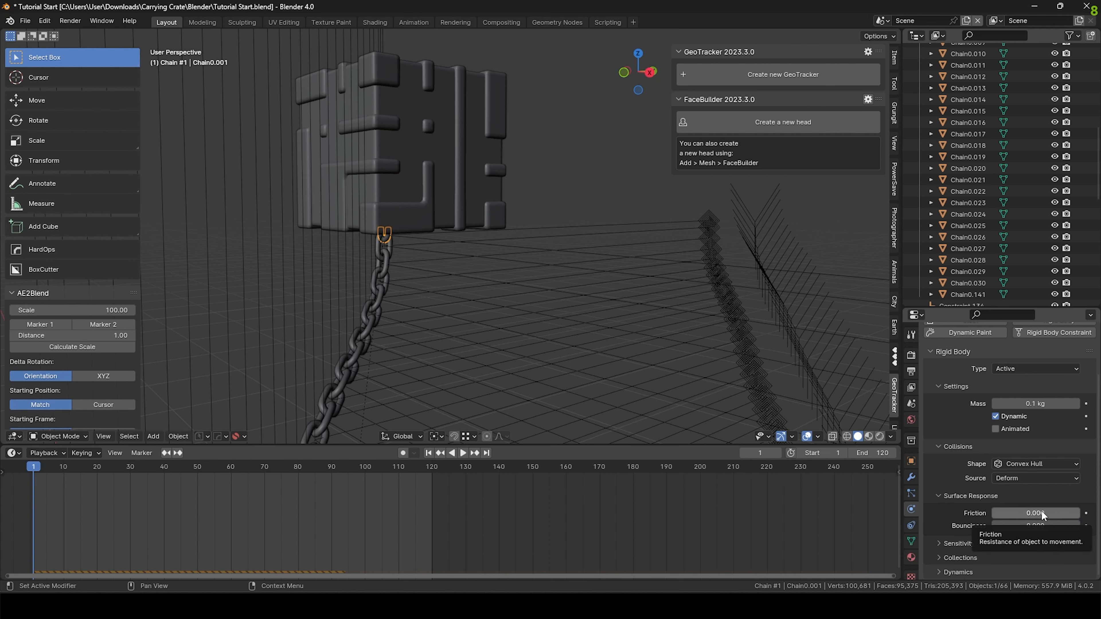
{"action": "scroll", "coordinate": [408, 227], "scroll_direction": "up", "scroll_amount": 3}
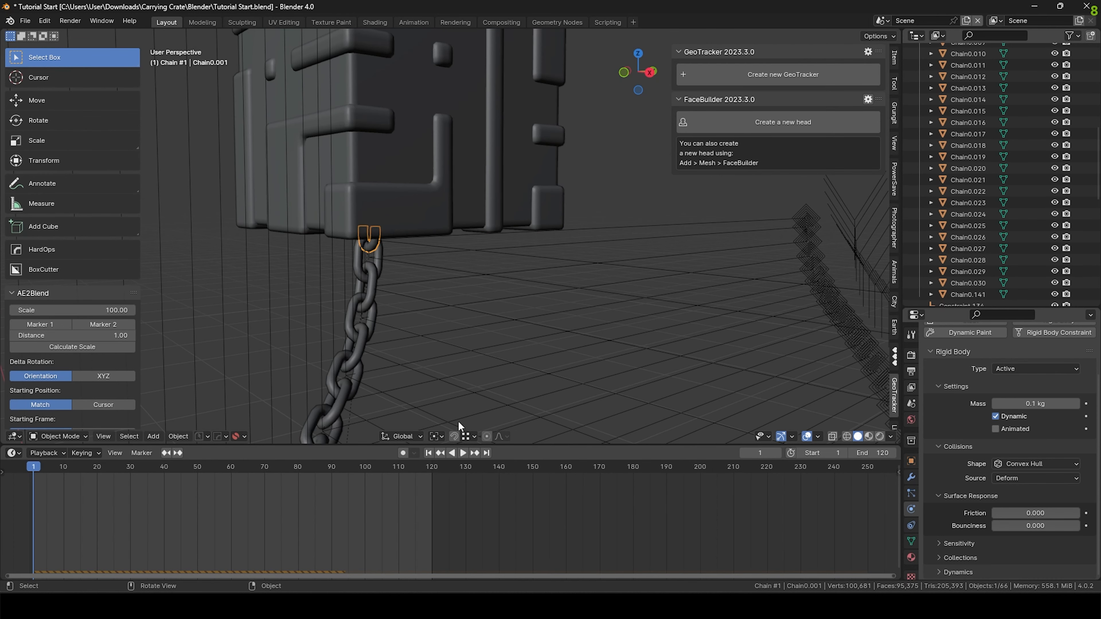
Play the simulation to check the frictionless top link's motion, stop it, and go back to frame 1.
{"action": "left_click", "coordinate": [462, 452]}
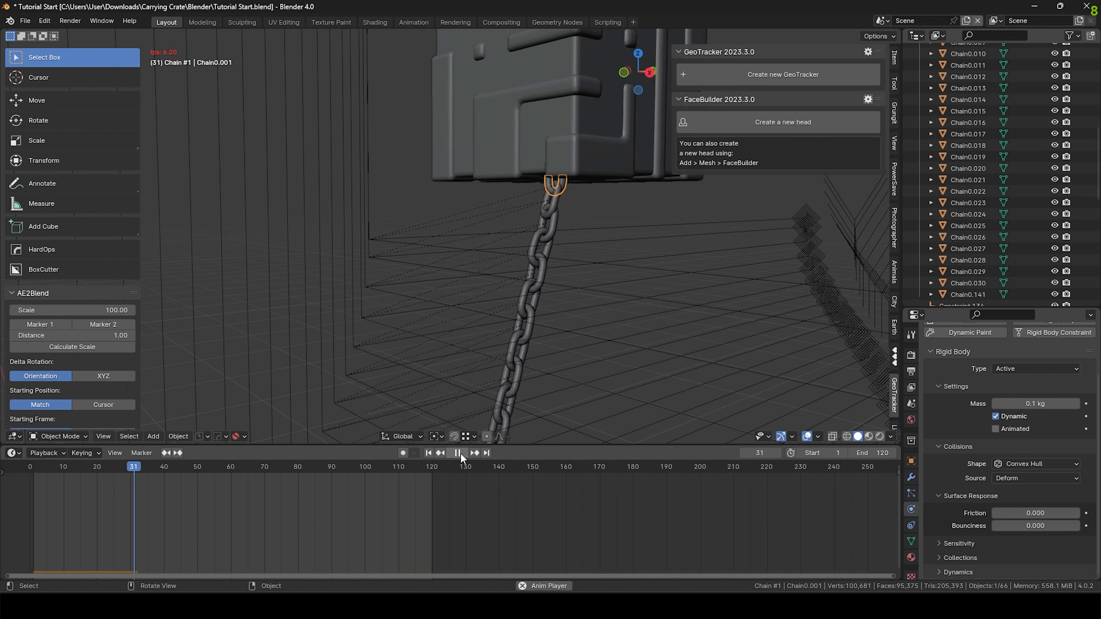
{"action": "left_click", "coordinate": [459, 452]}
{"action": "scroll", "coordinate": [528, 290], "scroll_direction": "down", "scroll_amount": 5}
{"action": "left_click", "coordinate": [428, 453]}
Add an active rigid body to Full Metal Holder #2 with a mass of 0.2 kg and the Compound Parent shape.
{"action": "middle_click_drag", "start_coordinate": [528, 267], "coordinate": [649, 389]}
{"action": "scroll", "coordinate": [649, 388], "scroll_direction": "up", "scroll_amount": 5}
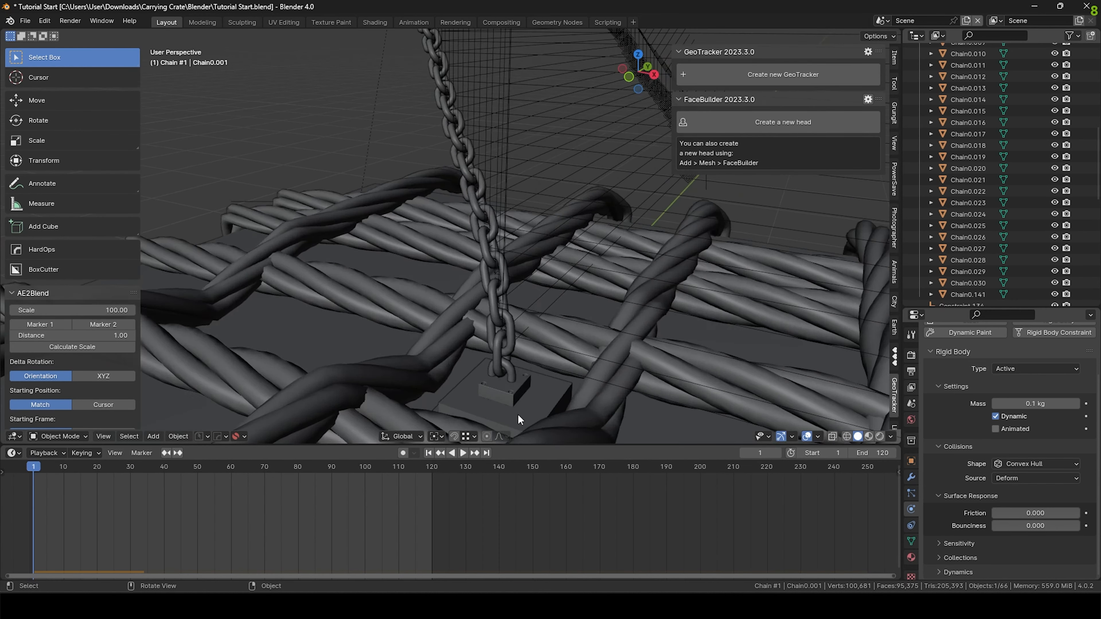
{"action": "left_click", "coordinate": [513, 379]}
{"action": "middle_click_drag", "start_coordinate": [531, 392], "coordinate": [561, 304], "text": "shift"}
{"action": "left_click", "coordinate": [560, 303]}
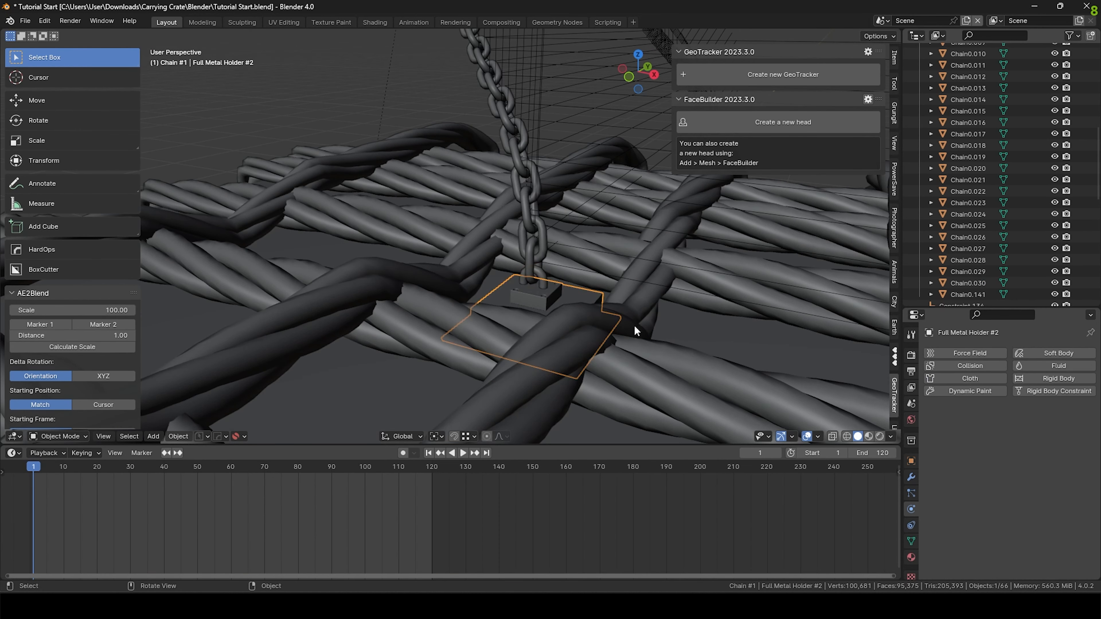
{"action": "left_click", "coordinate": [1068, 379]}
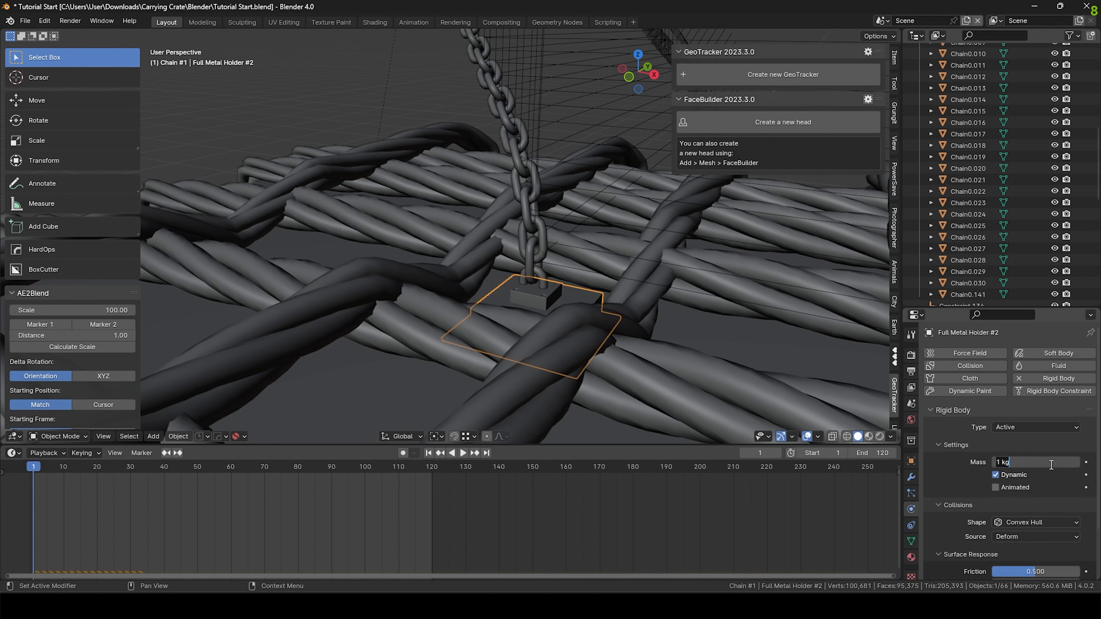
{"action": "scroll", "coordinate": [1041, 487], "scroll_direction": "down", "scroll_amount": 3}
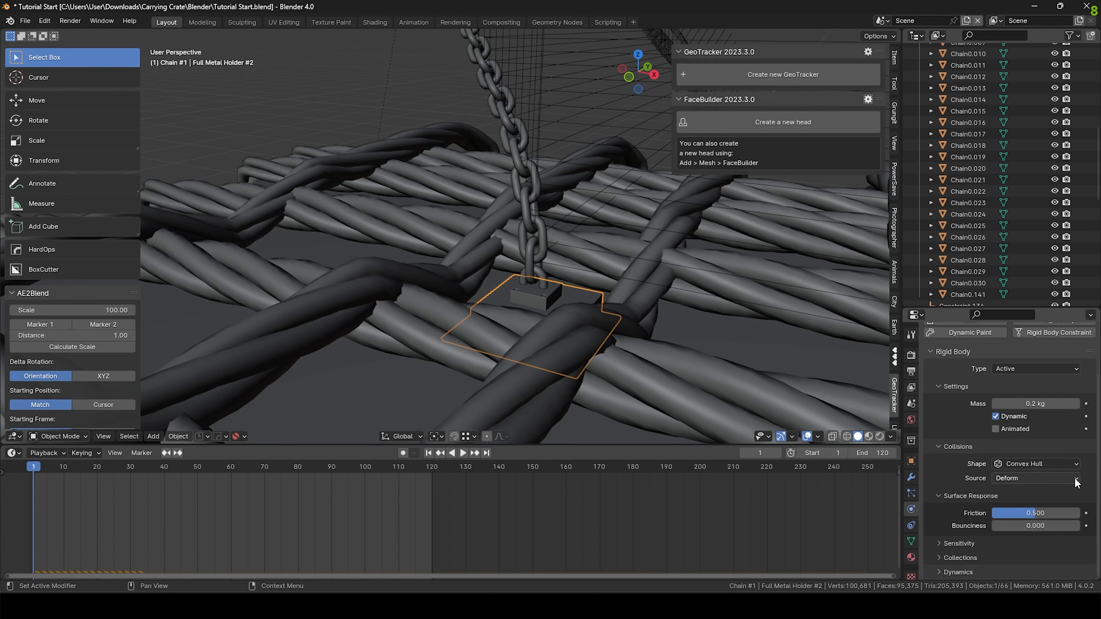
{"action": "left_click", "coordinate": [1073, 465]}
{"action": "left_click", "coordinate": [1039, 566]}
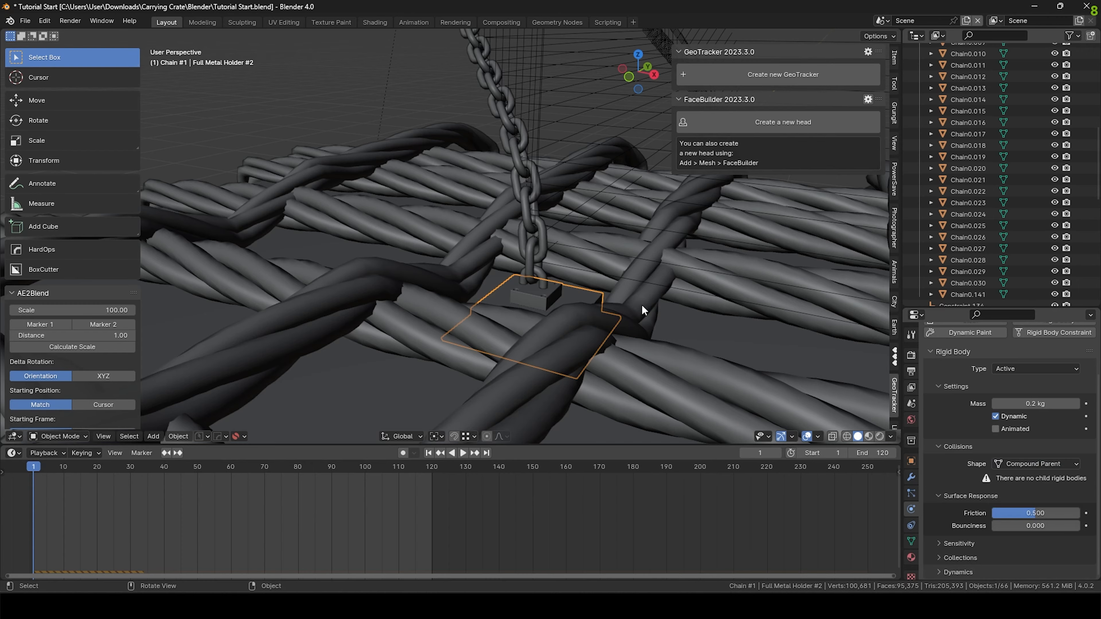
Move Full Metal Holder #2 slightly along the X axis beneath the bottom chain link.
{"action": "scroll", "coordinate": [487, 269], "scroll_direction": "up", "scroll_amount": 6}
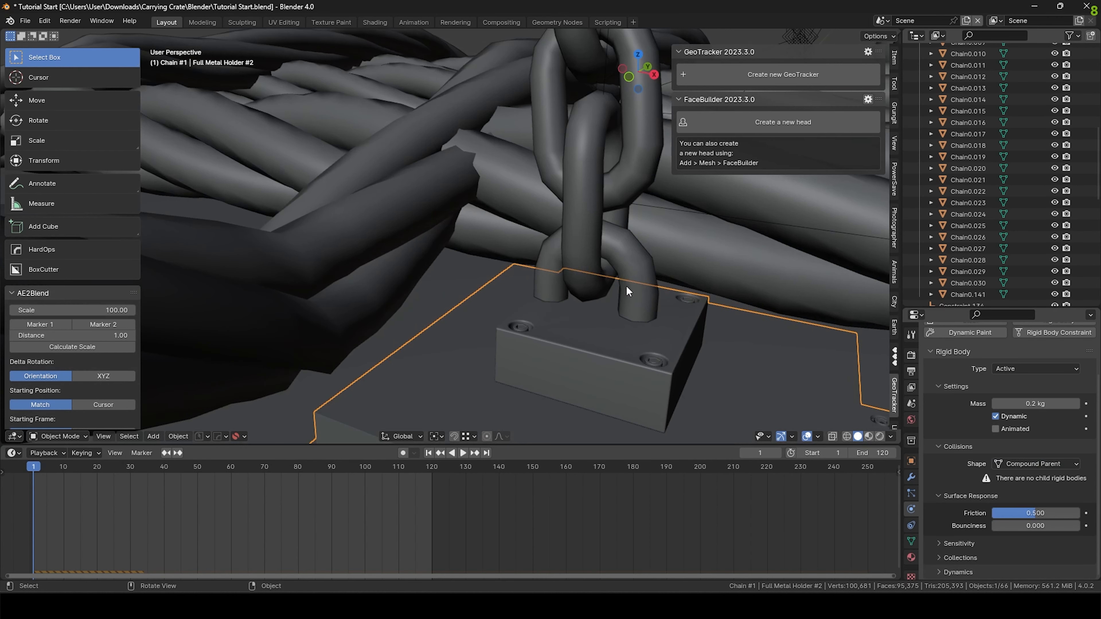
{"action": "left_click", "coordinate": [626, 290]}
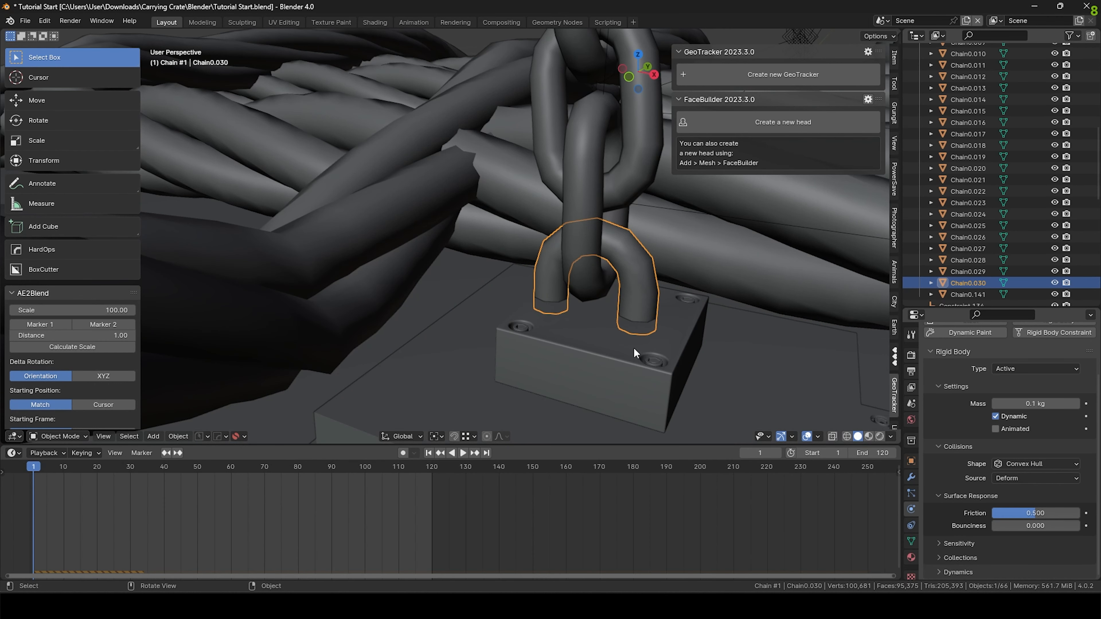
{"action": "left_click", "coordinate": [633, 334]}
{"action": "key", "text": "g"}
{"action": "key", "text": "x"}
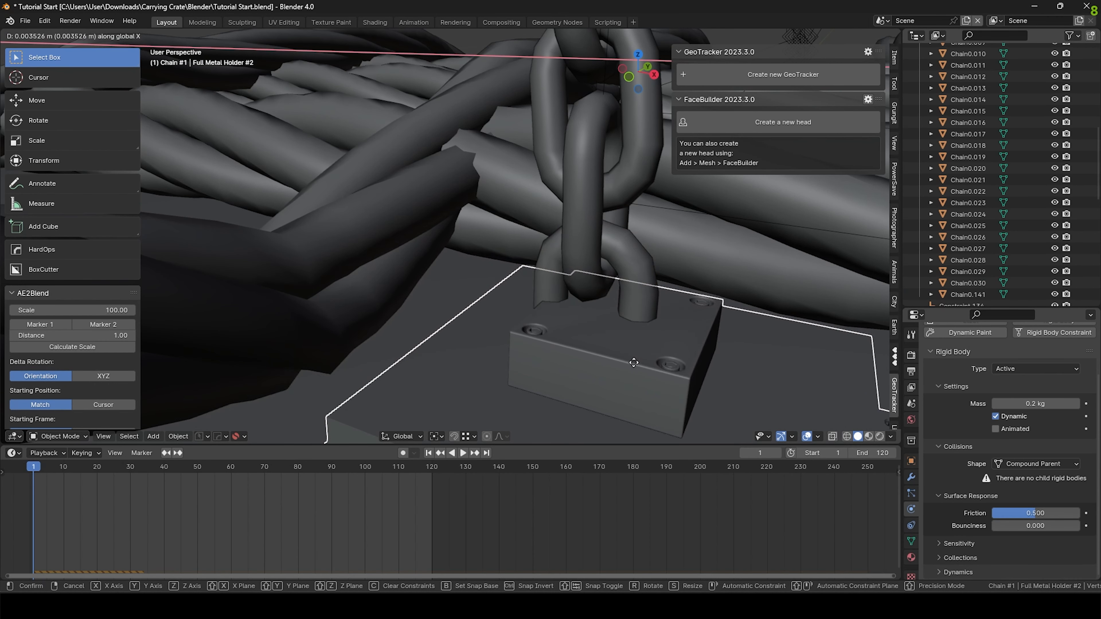
{"action": "left_click", "coordinate": [604, 361]}
Connect the bottom link Chain0.030 to Full Metal Holder #2 with a Fixed rigid body constraint, keeping the holder active.
{"action": "left_click", "coordinate": [633, 327]}
{"action": "left_click", "coordinate": [644, 356], "text": "shift"}
{"action": "key", "text": "F3"}
{"action": "type", "text": "connect"}
{"action": "key", "text": "Return"}
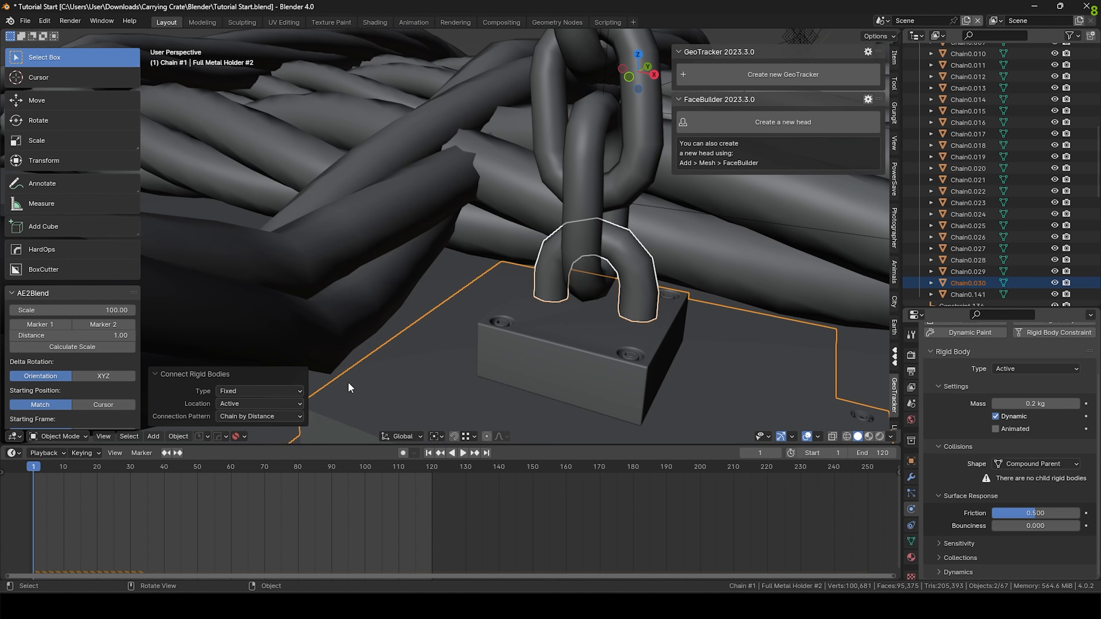
Play the simulation to check how the metal holder hangs from the chain, stop it, and return to frame 1.
{"action": "scroll", "coordinate": [371, 362], "scroll_direction": "down", "scroll_amount": 8}
{"action": "scroll", "coordinate": [371, 362], "scroll_direction": "down", "scroll_amount": 4}
{"action": "middle_click_drag", "start_coordinate": [403, 360], "coordinate": [433, 336]}
{"action": "left_click", "coordinate": [462, 453]}
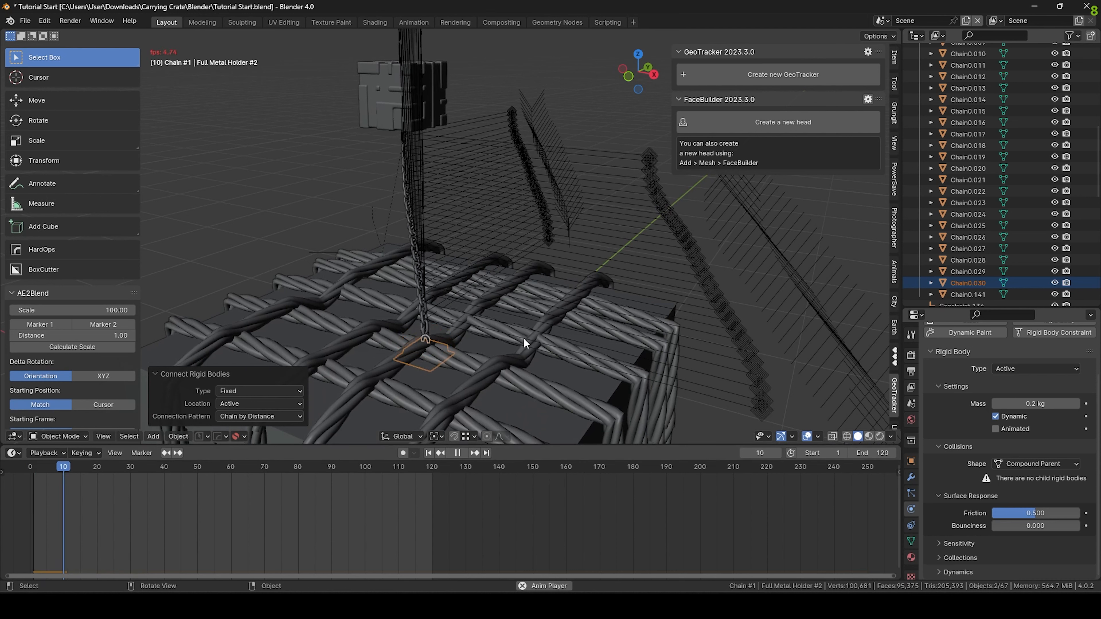
{"action": "left_click", "coordinate": [456, 453]}
{"action": "left_click", "coordinate": [429, 453]}
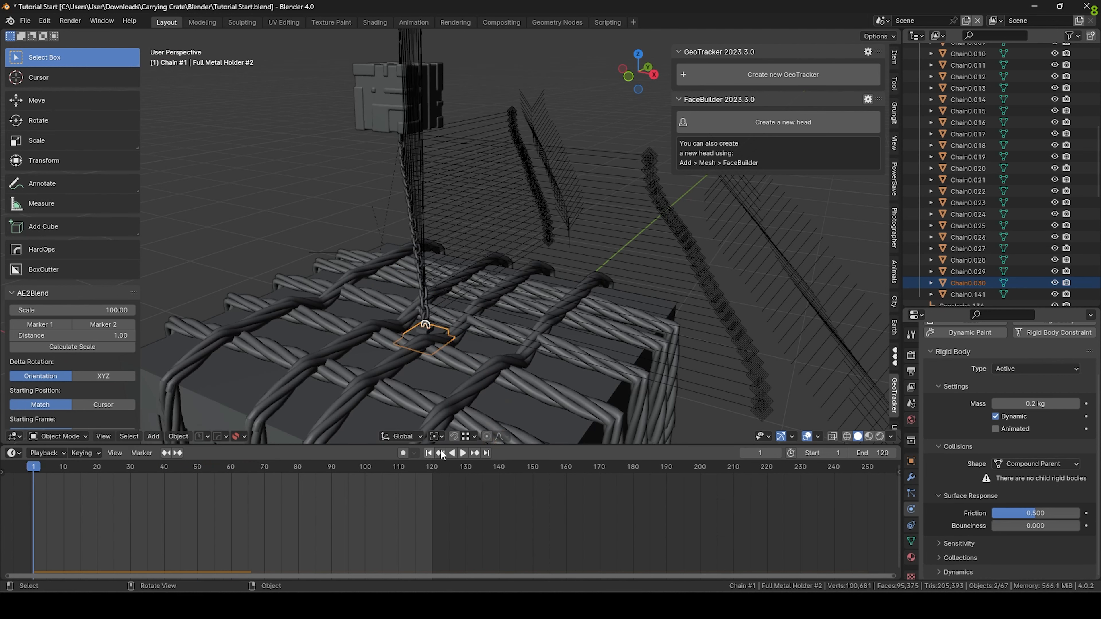
Inspect Constraint.164, and undo the connection between Chain0.030 and Full Metal Holder #2.
{"action": "key", "text": "KP_Decimal"}
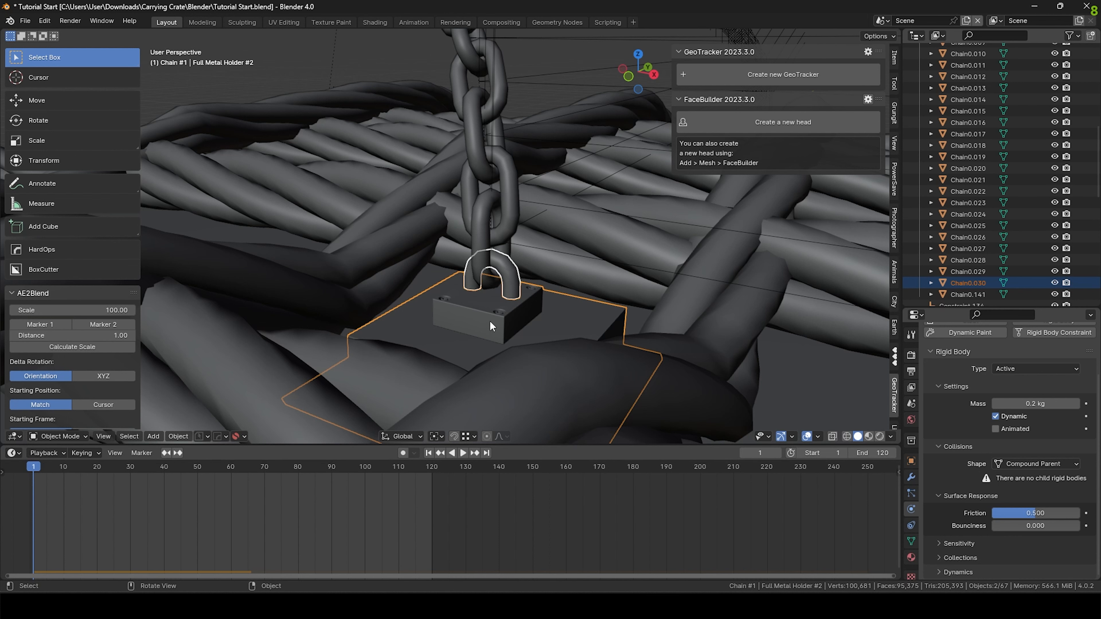
{"action": "scroll", "coordinate": [971, 257], "scroll_direction": "down", "scroll_amount": 15}
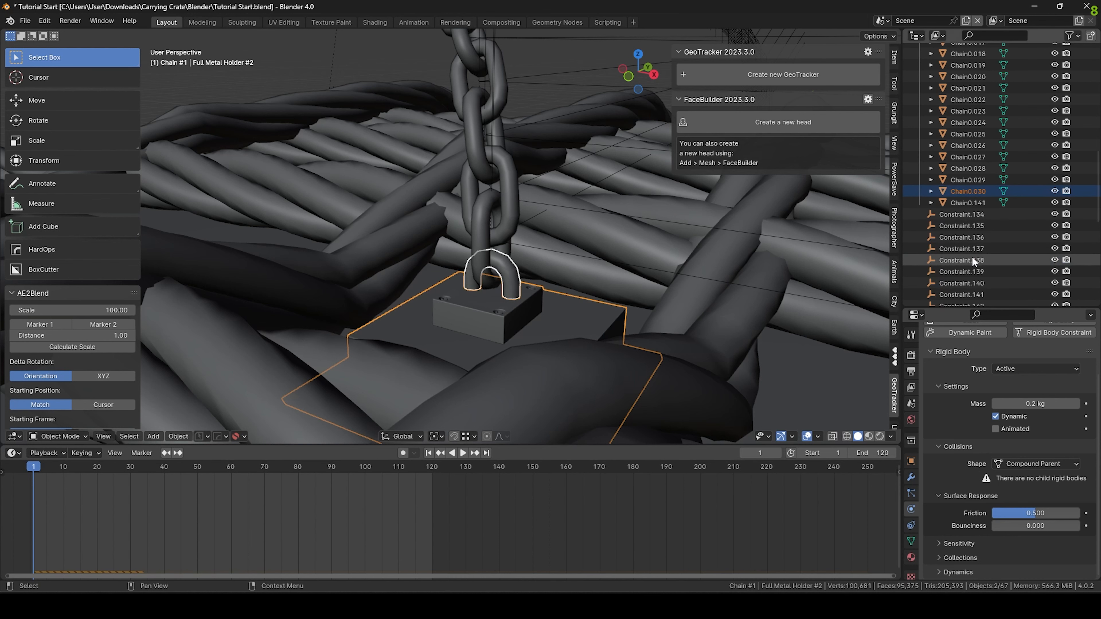
{"action": "left_click", "coordinate": [963, 282]}
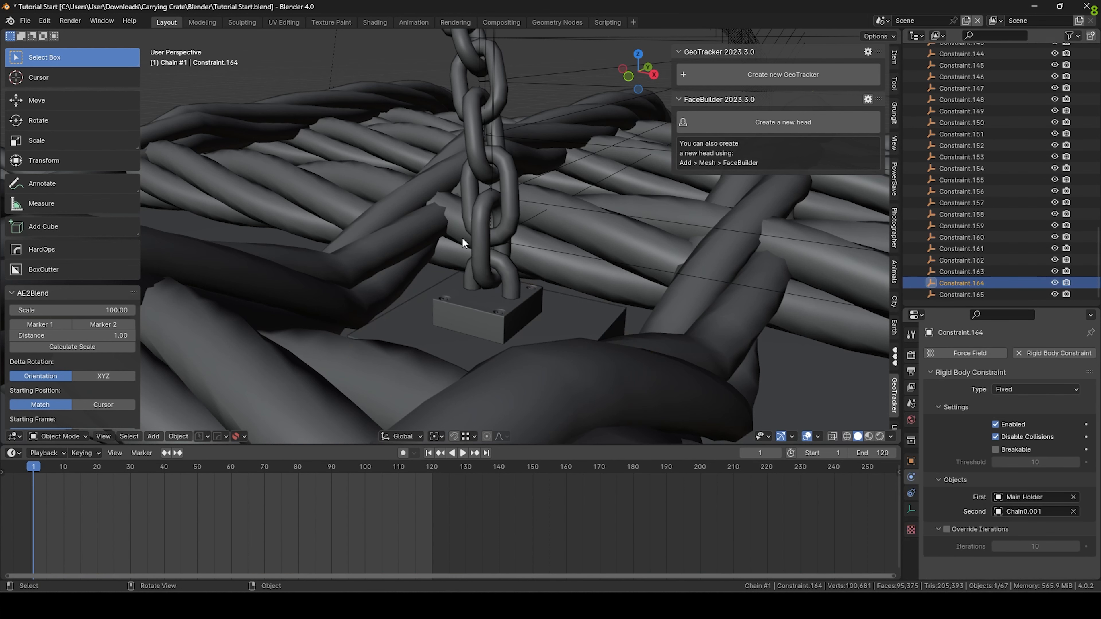
{"action": "key", "text": "ctrl+z"}
{"action": "key", "text": "ctrl+z"}
{"action": "key", "text": "ctrl+shift+z"}
{"action": "key", "text": "ctrl+z"}
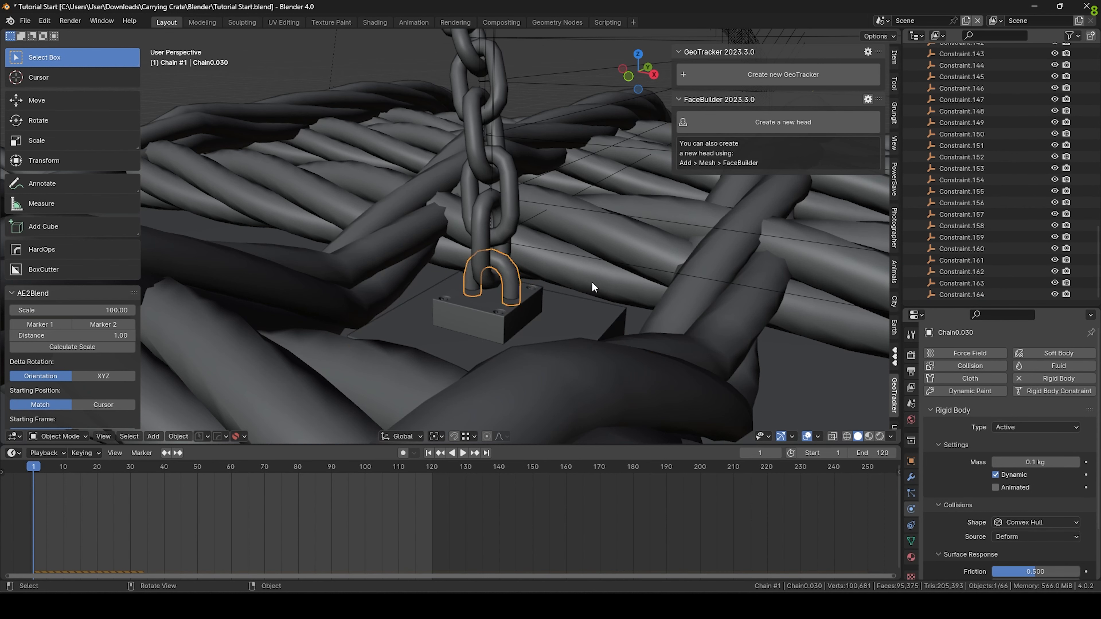
Save the Tutorial Start.blend file.
{"action": "key", "text": "ctrl+s"}
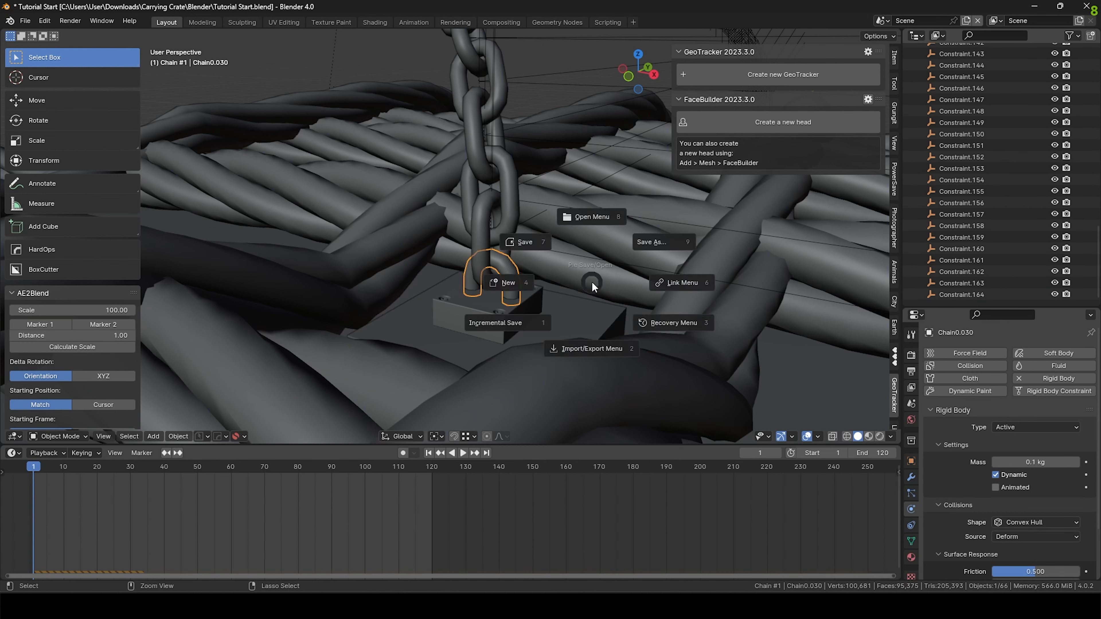
{"action": "left_click", "coordinate": [552, 248]}
{"action": "left_click", "coordinate": [523, 322]}
Select Chain0.030 and Full Metal Holder #2 with the holder active, and set the holder's rigid body mass to 1 kg.
{"action": "middle_click_drag", "start_coordinate": [523, 322], "coordinate": [522, 297]}
{"action": "scroll", "coordinate": [521, 296], "scroll_direction": "up", "scroll_amount": 3}
{"action": "left_click", "coordinate": [500, 277]}
{"action": "left_click", "coordinate": [533, 362], "text": "shift"}
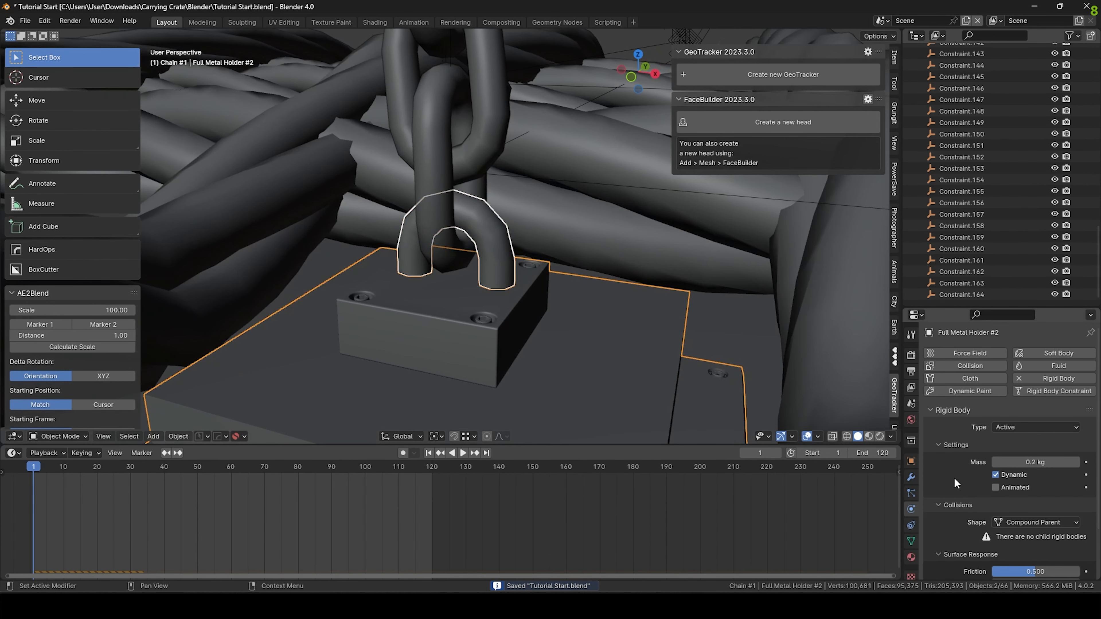
{"action": "scroll", "coordinate": [954, 479], "scroll_direction": "down", "scroll_amount": 1}
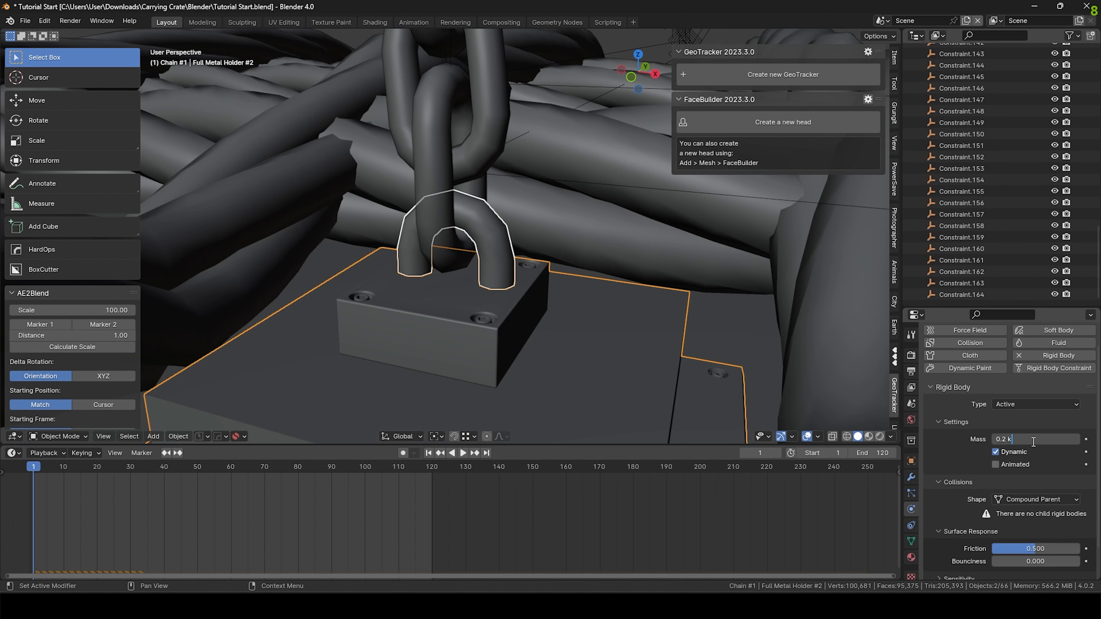
{"action": "scroll", "coordinate": [1032, 440], "scroll_direction": "down", "scroll_amount": 1}
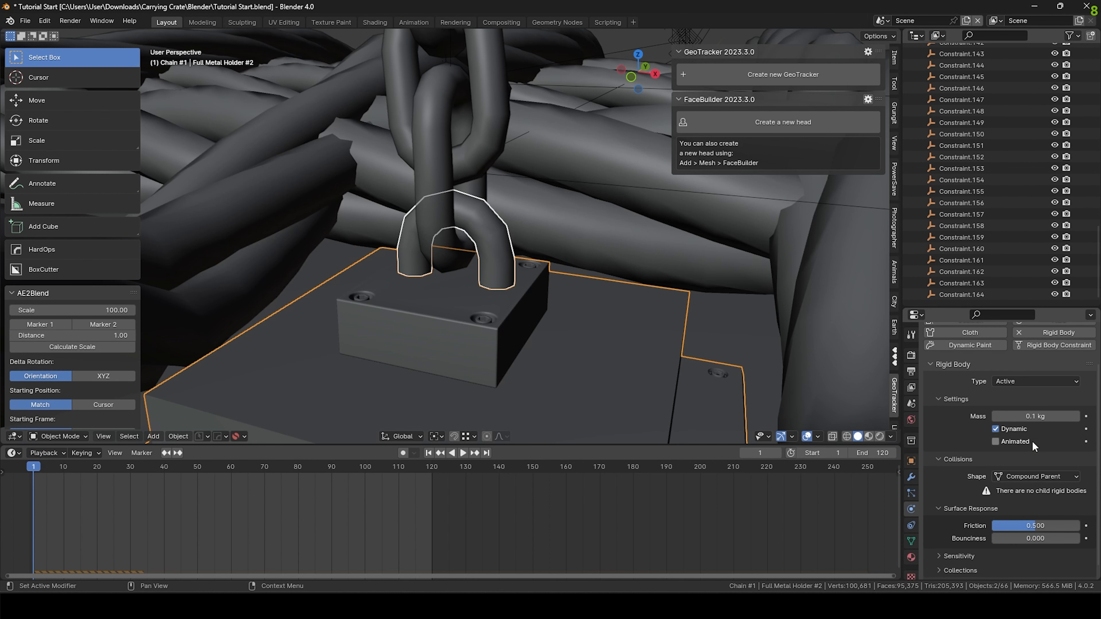
{"action": "left_click", "coordinate": [1032, 416]}
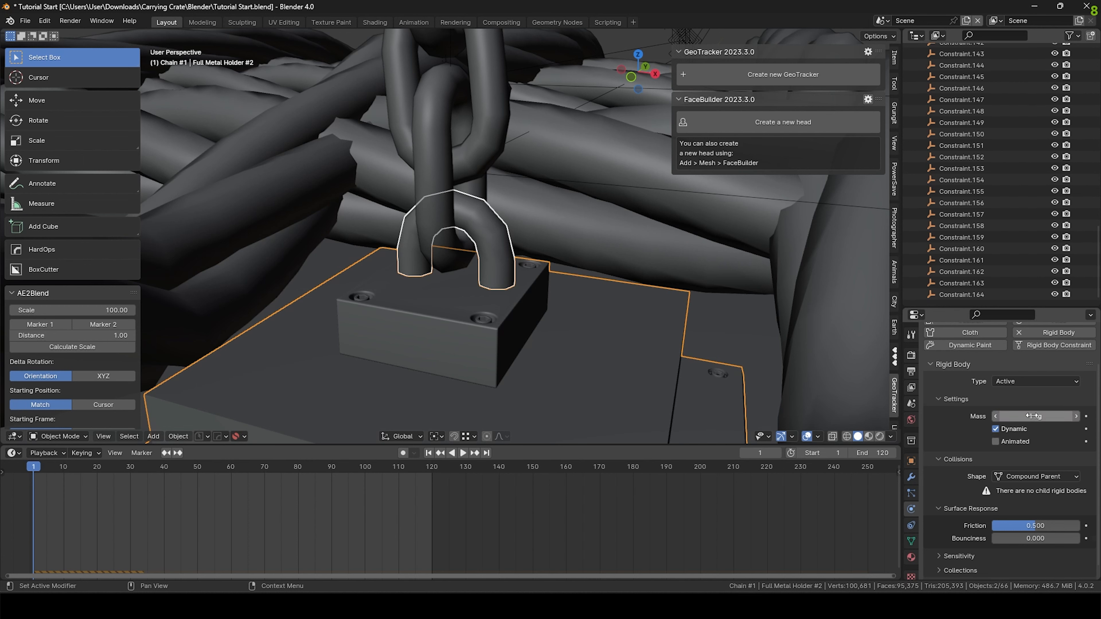
{"action": "scroll", "coordinate": [1032, 416], "scroll_direction": "down", "scroll_amount": 1}
{"action": "scroll", "coordinate": [564, 315], "scroll_direction": "down", "scroll_amount": 5}
{"action": "middle_click_drag", "start_coordinate": [564, 315], "coordinate": [513, 294]}
{"action": "scroll", "coordinate": [513, 295], "scroll_direction": "up", "scroll_amount": 3}
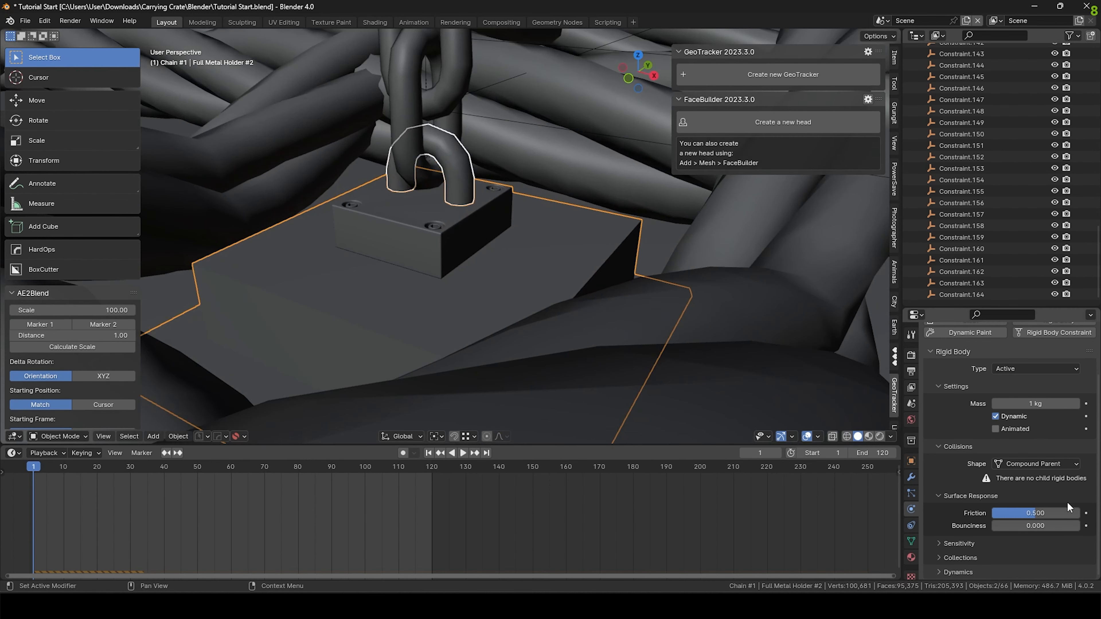
Set Full Metal Holder #2's rigid body friction to 0 and connect it with Chain0.030.
{"action": "scroll", "coordinate": [446, 276], "scroll_direction": "down", "scroll_amount": 2}
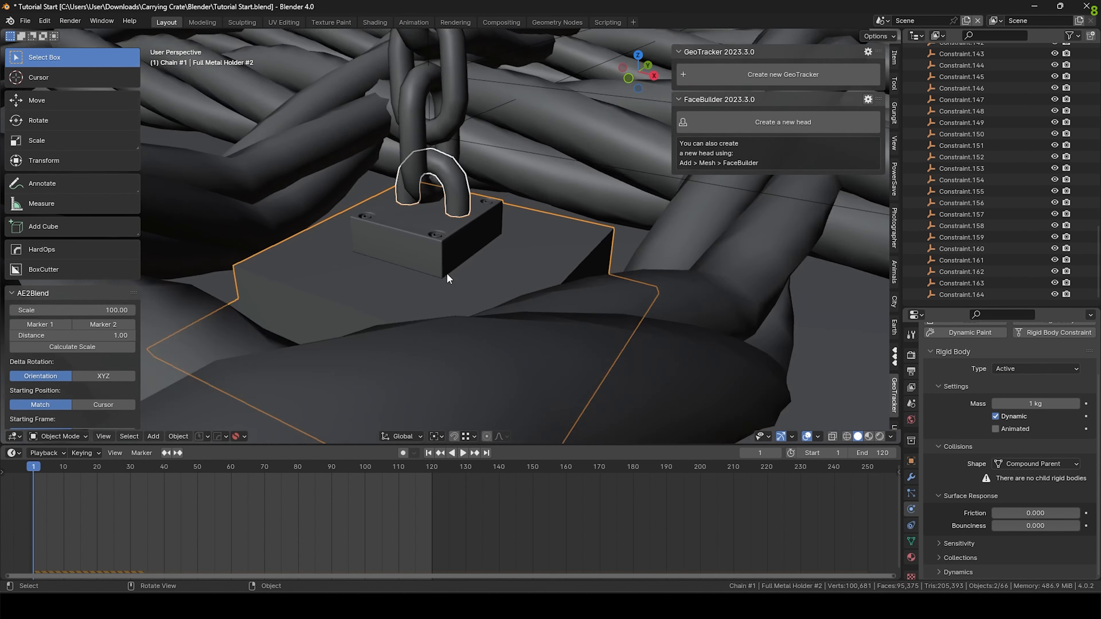
{"action": "middle_click_drag", "start_coordinate": [450, 255], "coordinate": [483, 270], "text": "shift"}
{"action": "key", "text": "alt+space"}
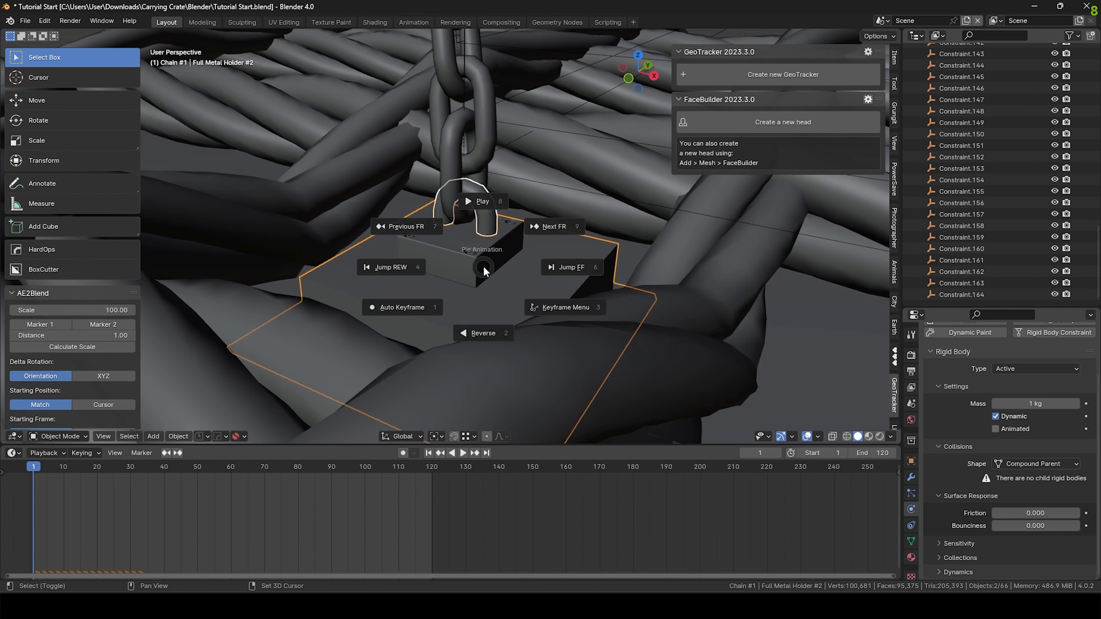
{"action": "key", "text": "Escape"}
{"action": "key", "text": "space"}
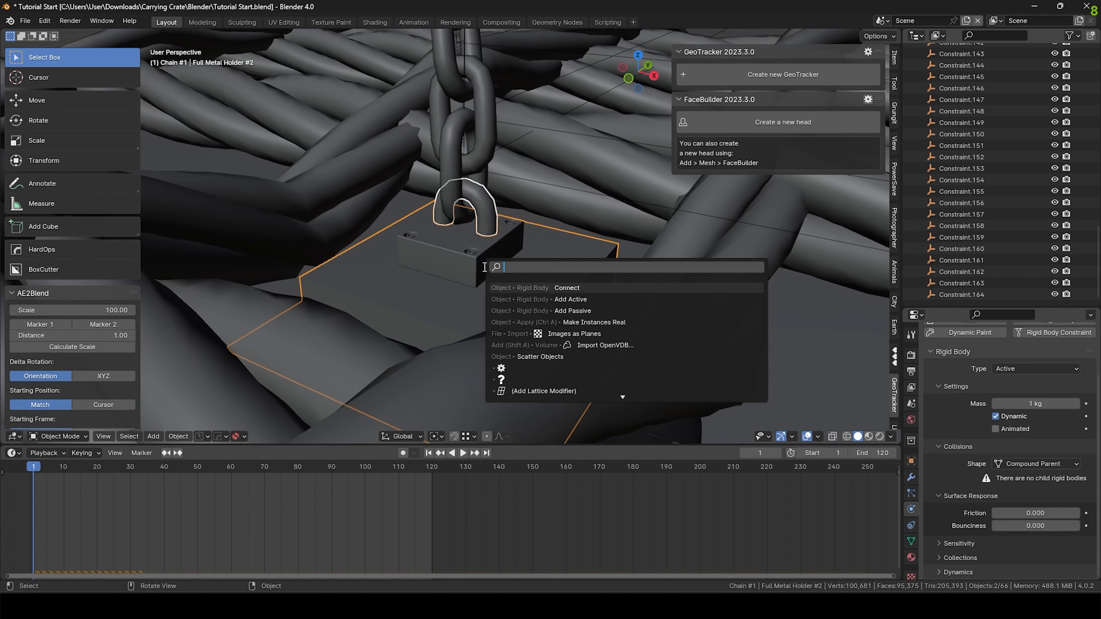
{"action": "left_click", "coordinate": [553, 290]}
Set the chain-to-holder connection's type to Fixed and its location to Active.
{"action": "left_click", "coordinate": [256, 392]}
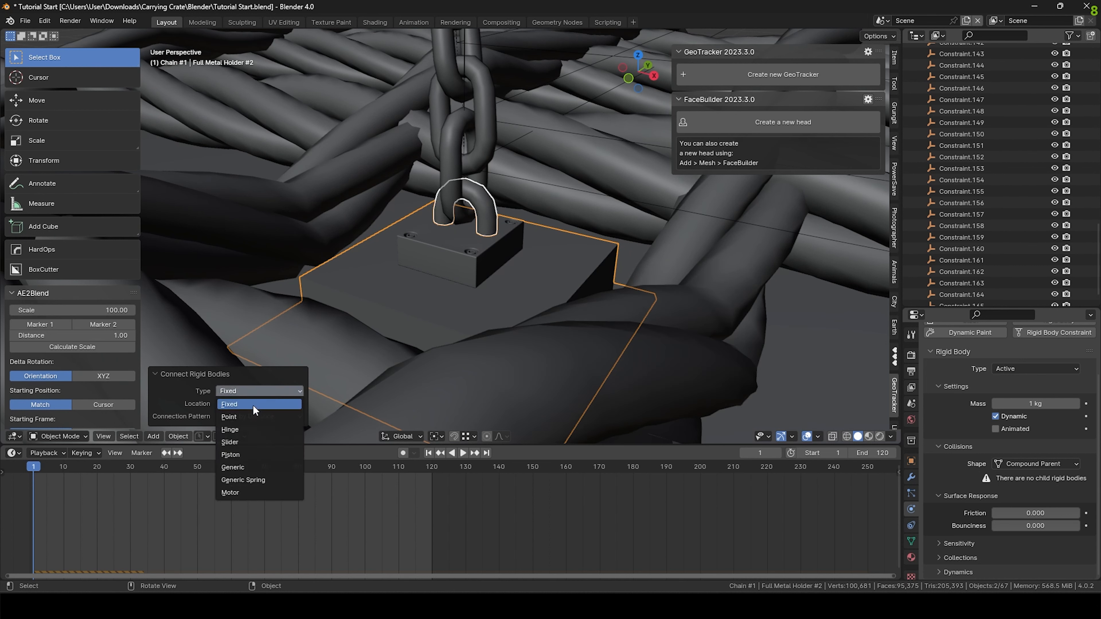
{"action": "left_click", "coordinate": [253, 404]}
{"action": "left_click", "coordinate": [252, 404]}
{"action": "left_click", "coordinate": [252, 404]}
{"action": "left_click", "coordinate": [254, 416]}
{"action": "left_click", "coordinate": [255, 414]}
{"action": "left_click", "coordinate": [256, 411]}
{"action": "left_click", "coordinate": [248, 428]}
{"action": "left_click", "coordinate": [267, 404]}
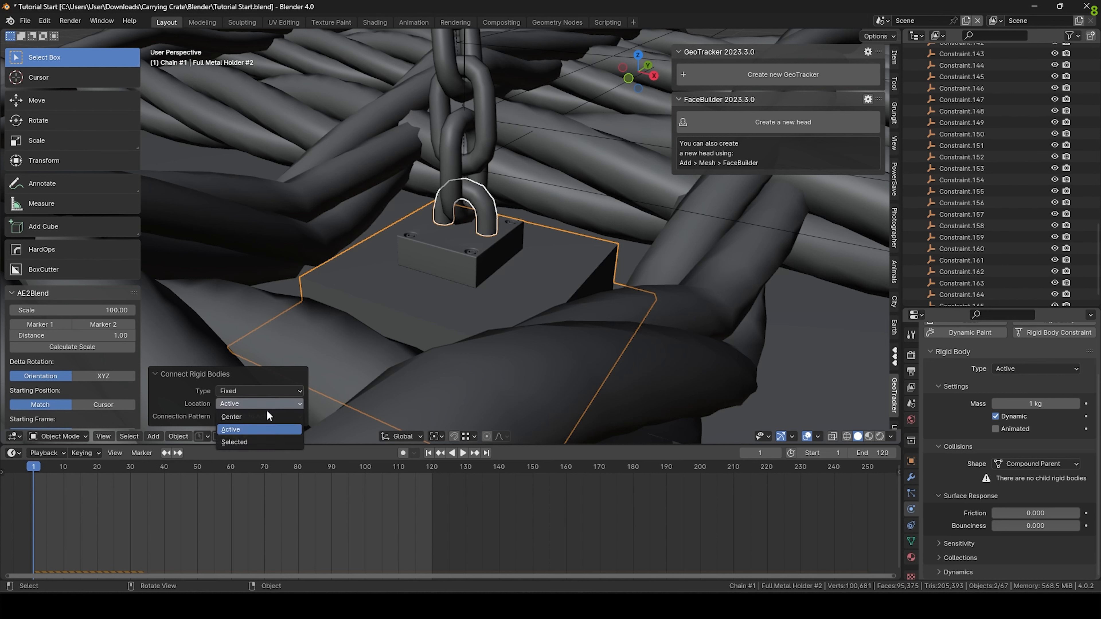
Play the simulation to check the new chain-to-holder connection, and return to frame 1.
{"action": "left_click", "coordinate": [463, 453]}
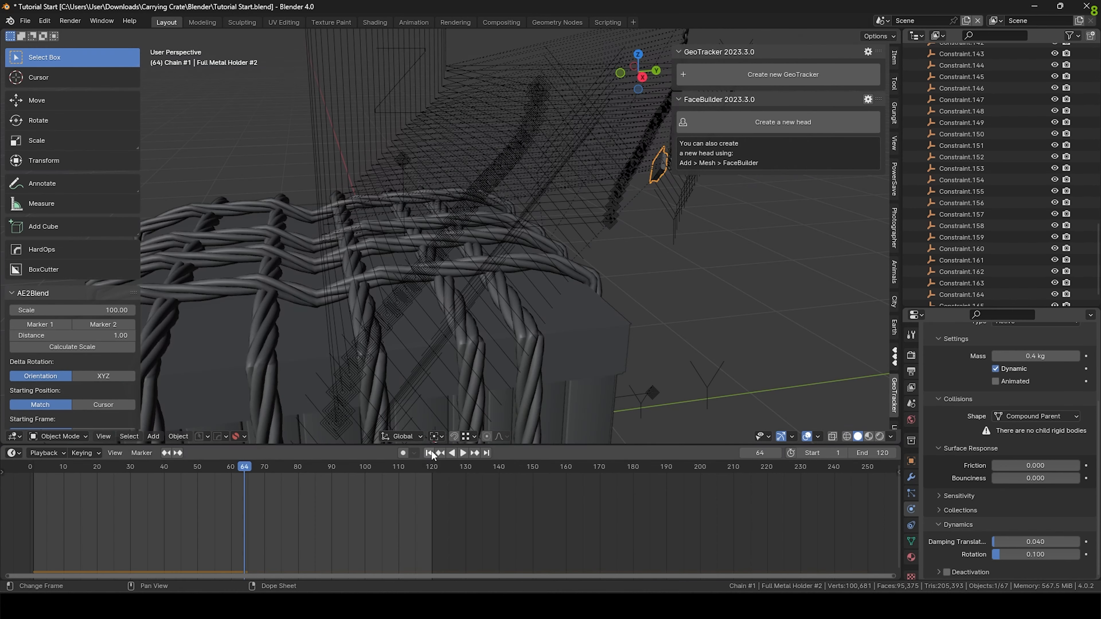
{"action": "left_click", "coordinate": [429, 453]}
{"action": "middle_click_drag", "start_coordinate": [365, 315], "coordinate": [517, 289]}
{"action": "scroll", "coordinate": [402, 256], "scroll_direction": "up", "scroll_amount": 6}
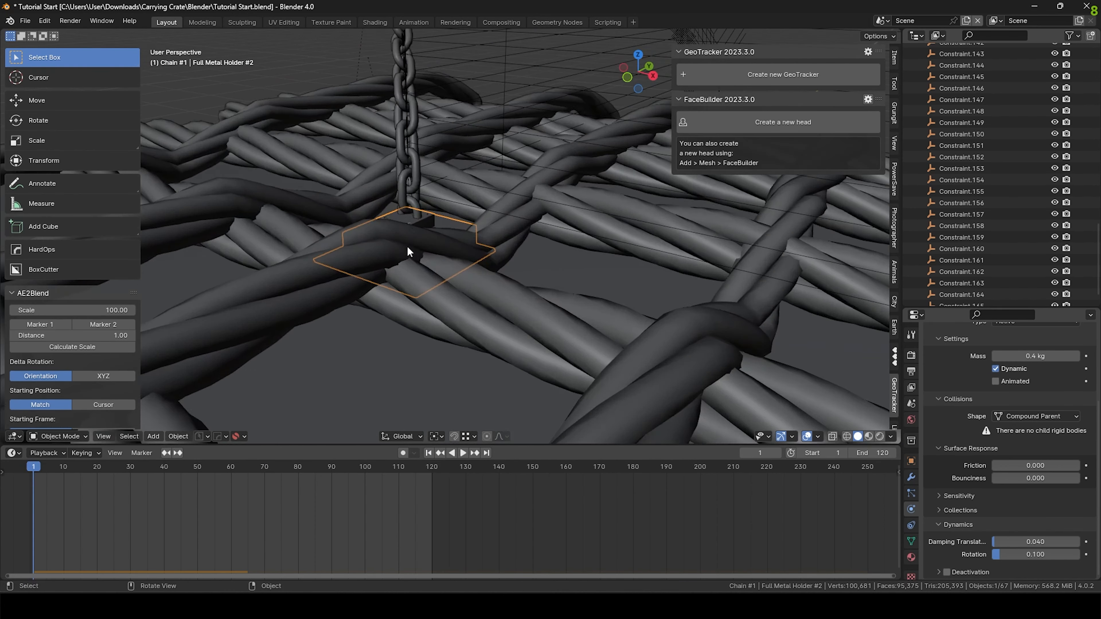
Check the rigid body settings of Chain0.030 against Full Metal Holder #2, and set the holder's mass to 0.2 kg.
{"action": "left_click", "coordinate": [417, 213]}
{"action": "scroll", "coordinate": [422, 230], "scroll_direction": "up", "scroll_amount": 2}
{"action": "middle_click_drag", "start_coordinate": [433, 252], "coordinate": [432, 288], "text": "shift"}
{"action": "scroll", "coordinate": [423, 278], "scroll_direction": "up", "scroll_amount": 3}
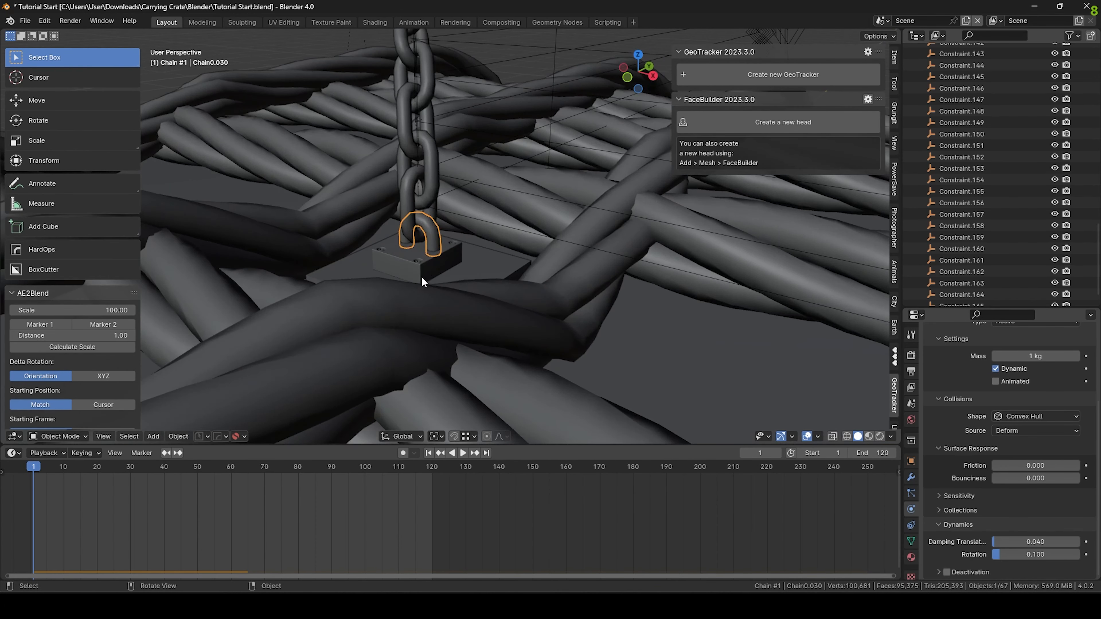
{"action": "left_click", "coordinate": [425, 266]}
{"action": "left_click", "coordinate": [429, 249]}
{"action": "left_click", "coordinate": [400, 274]}
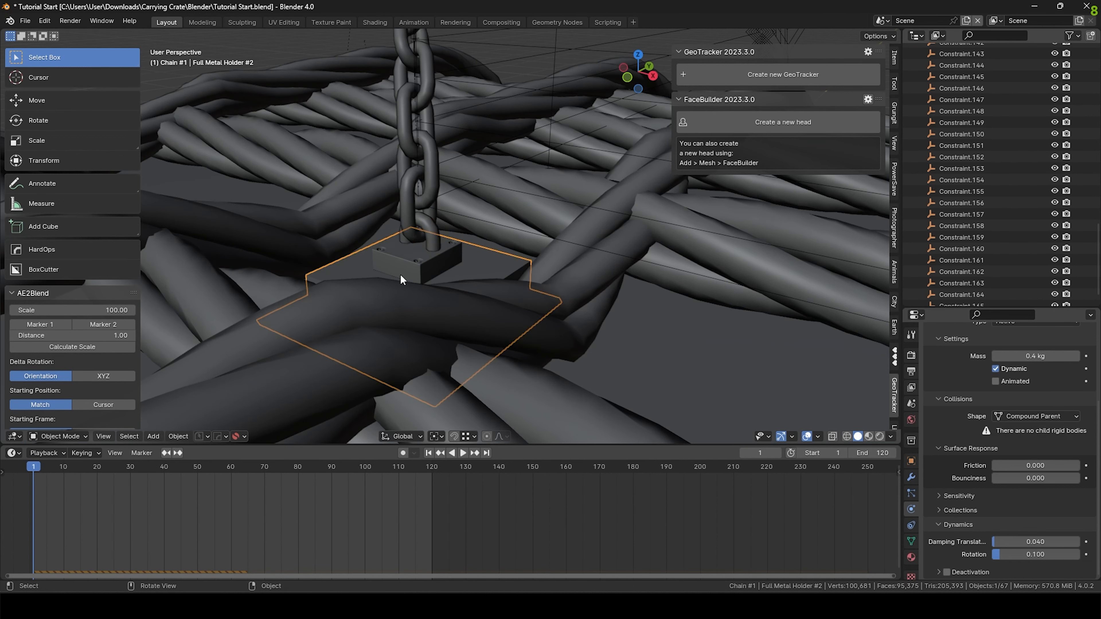
{"action": "scroll", "coordinate": [401, 277], "scroll_direction": "down", "scroll_amount": 5}
{"action": "middle_click_drag", "start_coordinate": [413, 291], "coordinate": [415, 331]}
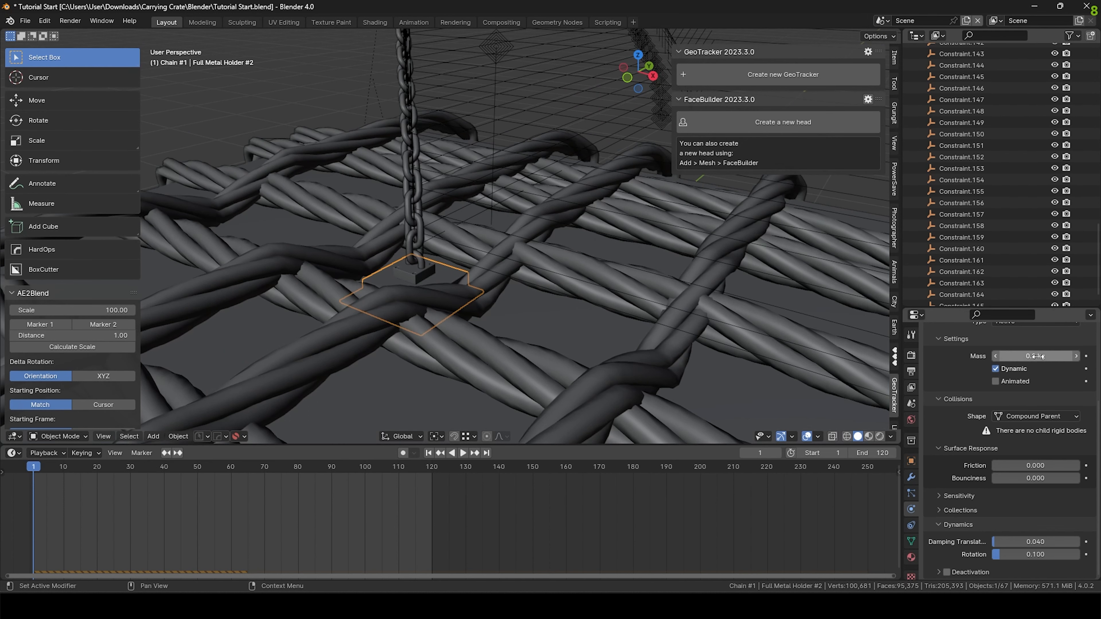
{"action": "scroll", "coordinate": [557, 310], "scroll_direction": "down", "scroll_amount": 7}
{"action": "scroll", "coordinate": [551, 310], "scroll_direction": "up", "scroll_amount": 3}
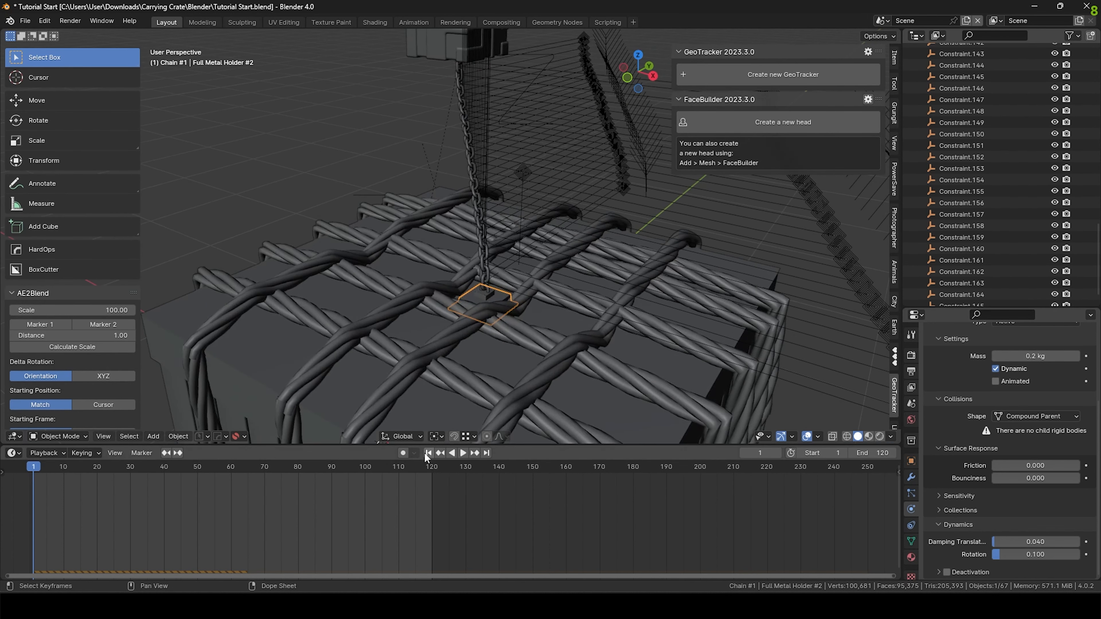
Select the crate vertex beside the metal holder in Edit Mode and snap the 3D cursor.
{"action": "left_click", "coordinate": [616, 392]}
{"action": "middle_click_drag", "start_coordinate": [700, 389], "coordinate": [705, 354], "text": "shift"}
{"action": "key", "text": "Tab"}
{"action": "left_click", "coordinate": [551, 311]}
{"action": "middle_click_drag", "start_coordinate": [490, 298], "coordinate": [556, 318]}
{"action": "scroll", "coordinate": [427, 261], "scroll_direction": "up", "scroll_amount": 8}
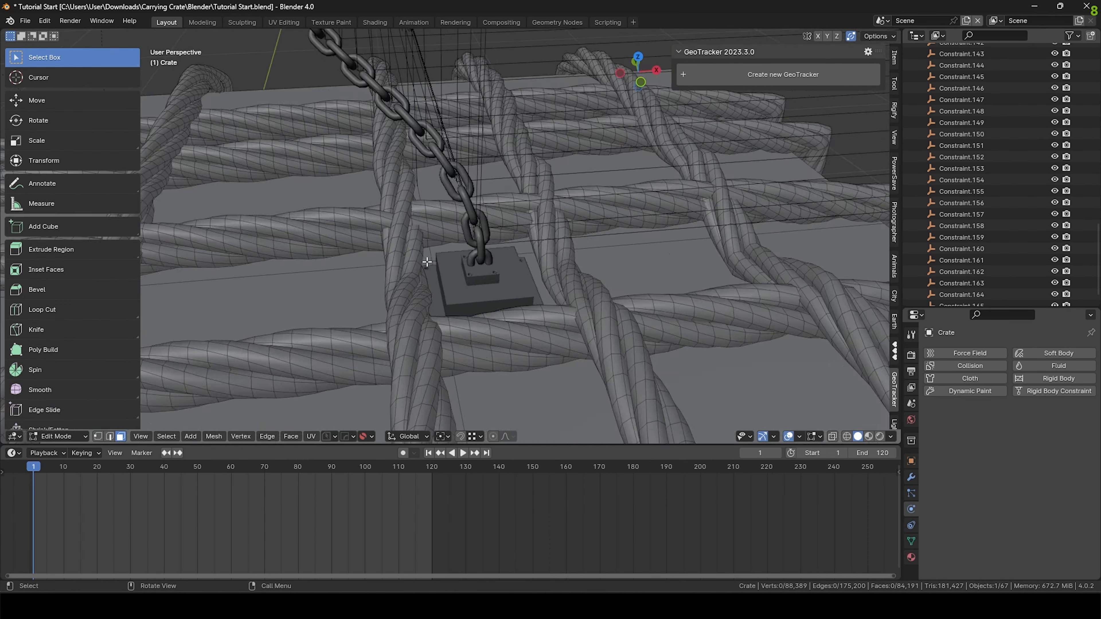
{"action": "key", "text": "Tab"}
{"action": "left_click", "coordinate": [375, 269]}
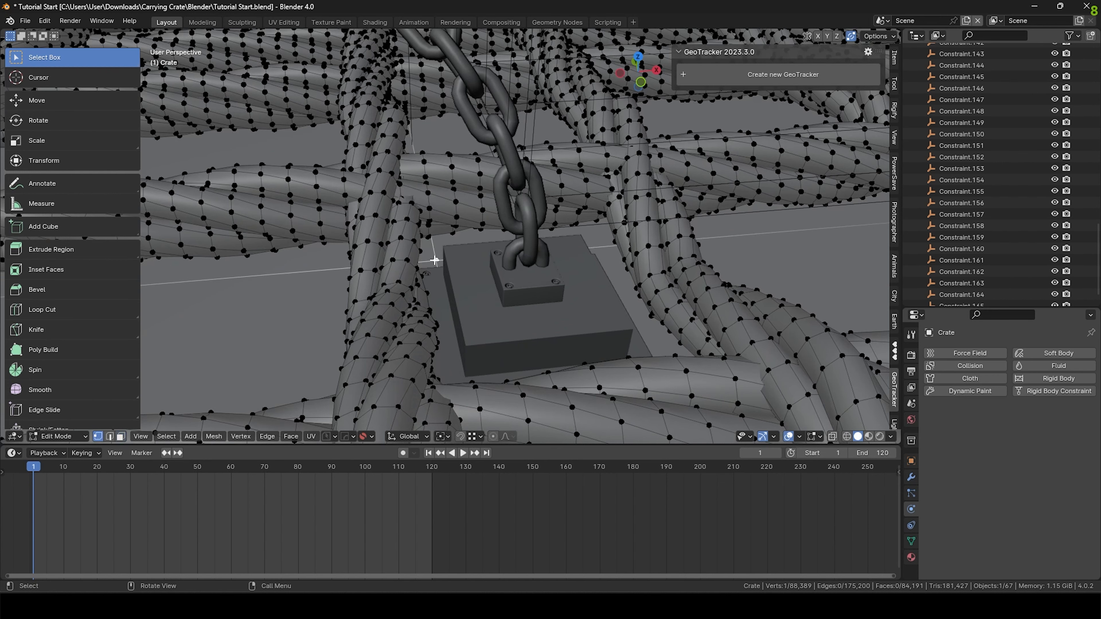
{"action": "key", "text": "shift+s"}
{"action": "left_click", "coordinate": [417, 342]}
Return the crate to Object Mode and save the Tutorial Start.blend file.
{"action": "scroll", "coordinate": [438, 293], "scroll_direction": "down", "scroll_amount": 9}
{"action": "key", "text": "Tab"}
{"action": "left_click", "coordinate": [455, 236]}
{"action": "middle_click_drag", "start_coordinate": [455, 235], "coordinate": [455, 354]}
{"action": "key", "text": "ctrl+s"}
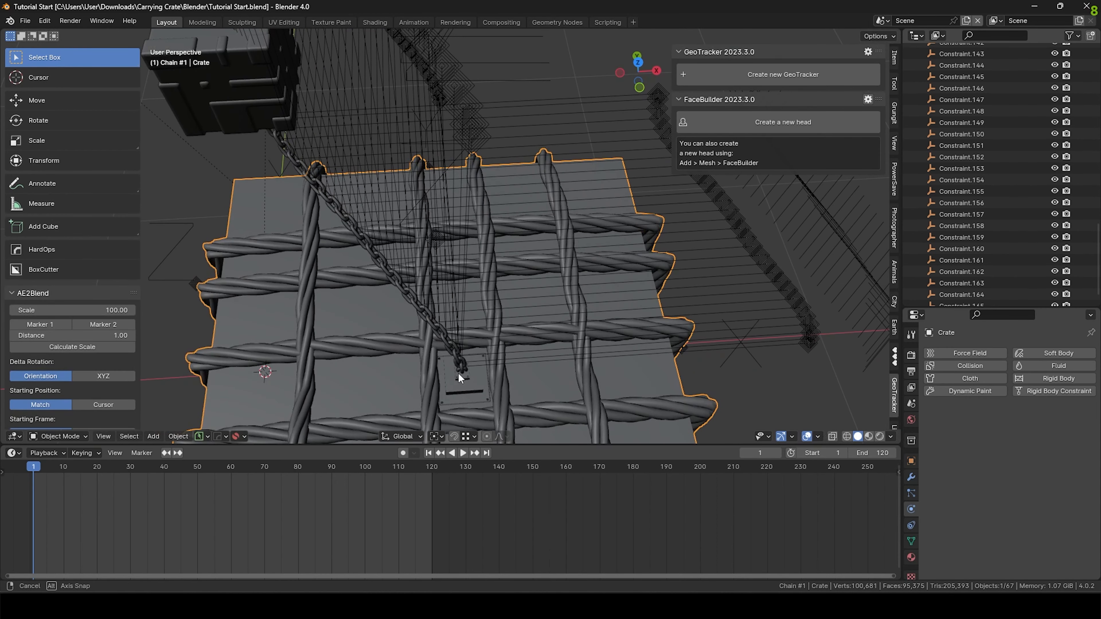
Move the whole crate about -0.08 m along Y and about 0.064 m along X.
{"action": "scroll", "coordinate": [507, 295], "scroll_direction": "up", "scroll_amount": 8}
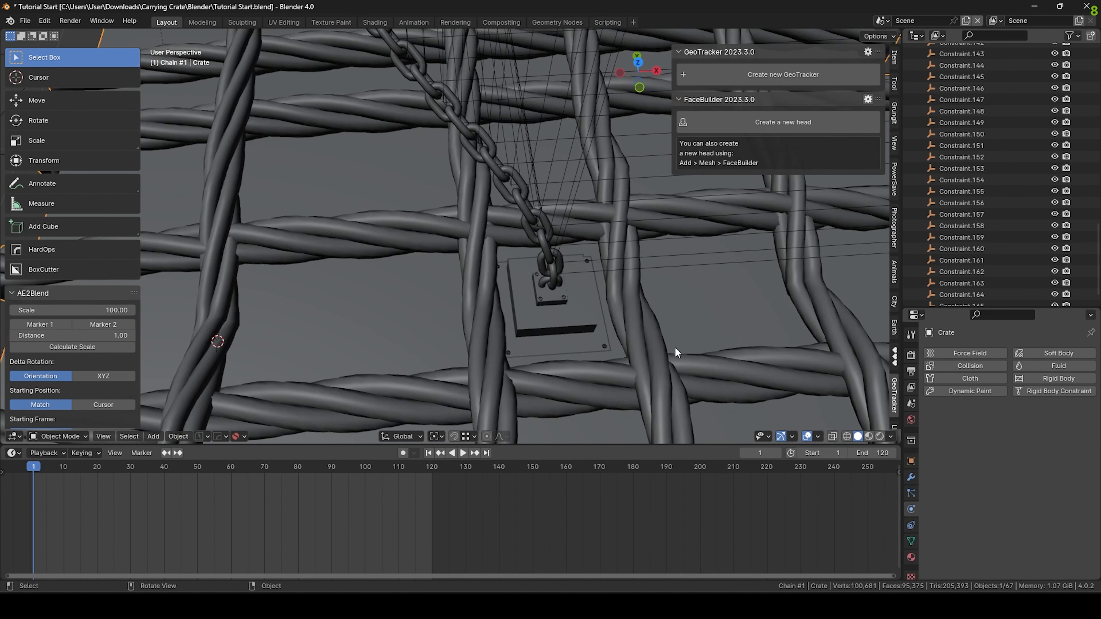
{"action": "key", "text": "Tab"}
{"action": "left_click", "coordinate": [579, 286]}
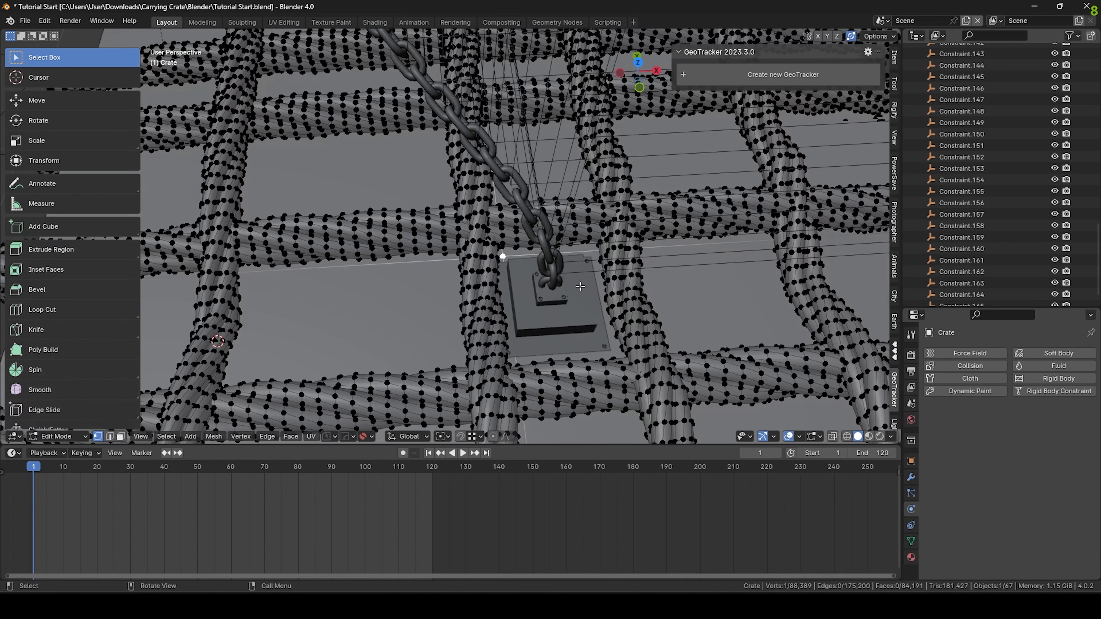
{"action": "key", "text": "Tab"}
{"action": "left_click", "coordinate": [588, 221]}
{"action": "key", "text": "g"}
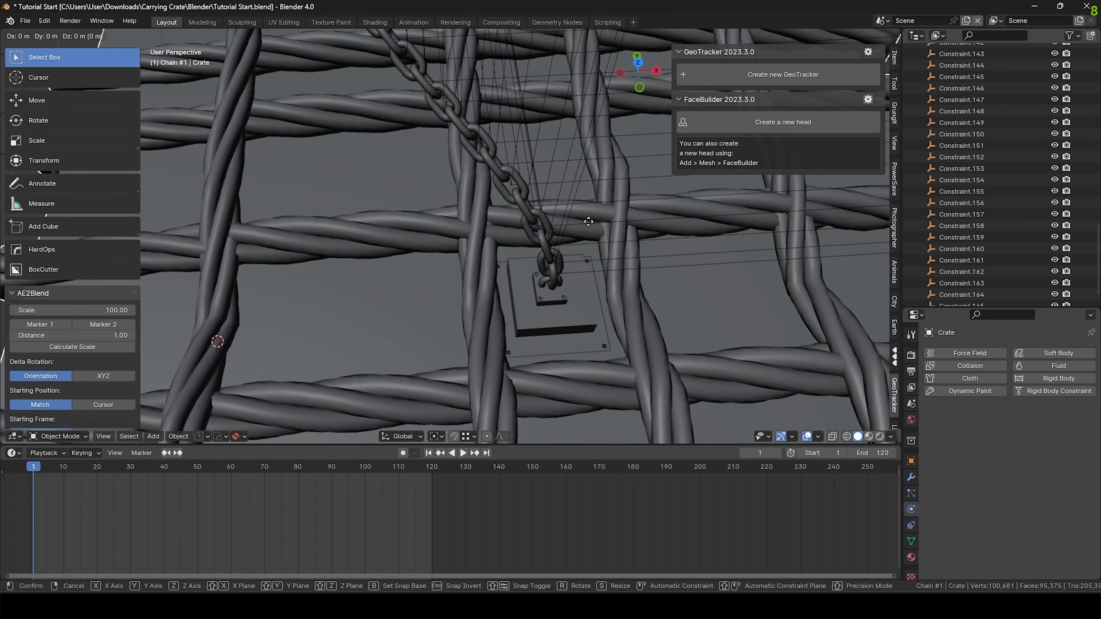
{"action": "key", "text": "y"}
{"action": "left_click", "coordinate": [595, 270]}
{"action": "key", "text": "g"}
{"action": "key", "text": "x"}
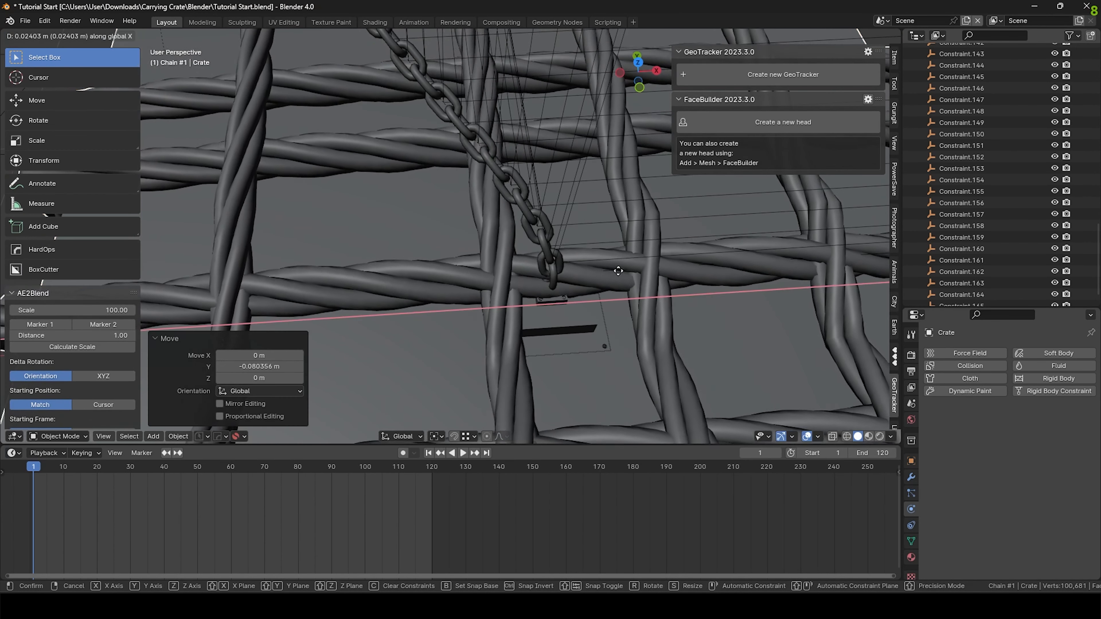
{"action": "left_click", "coordinate": [643, 273]}
In Edit Mode, move the linked strands of the crosswise rope over the metal holder about 0.108 m along Y.
{"action": "key", "text": "Tab"}
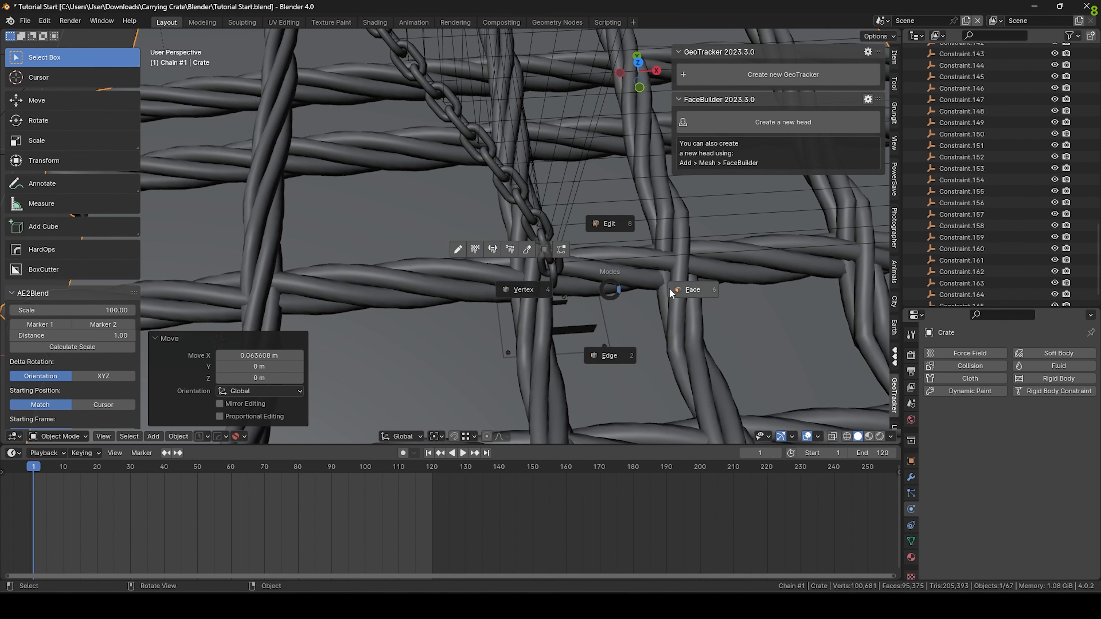
{"action": "left_click", "coordinate": [669, 287]}
{"action": "left_click", "coordinate": [627, 278]}
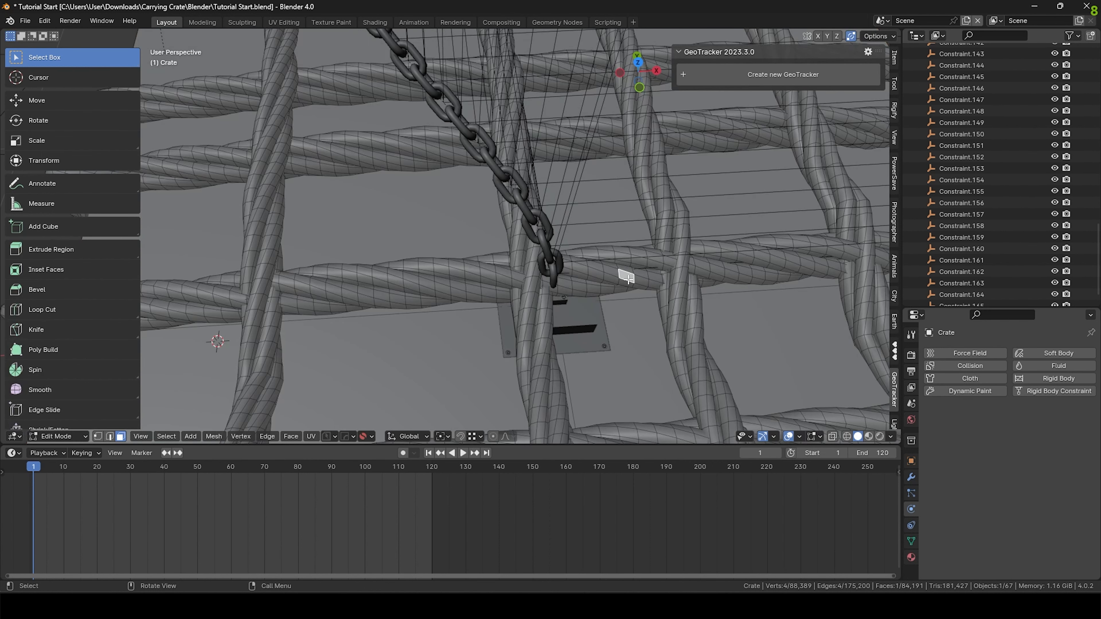
{"action": "key", "text": "ctrl+l"}
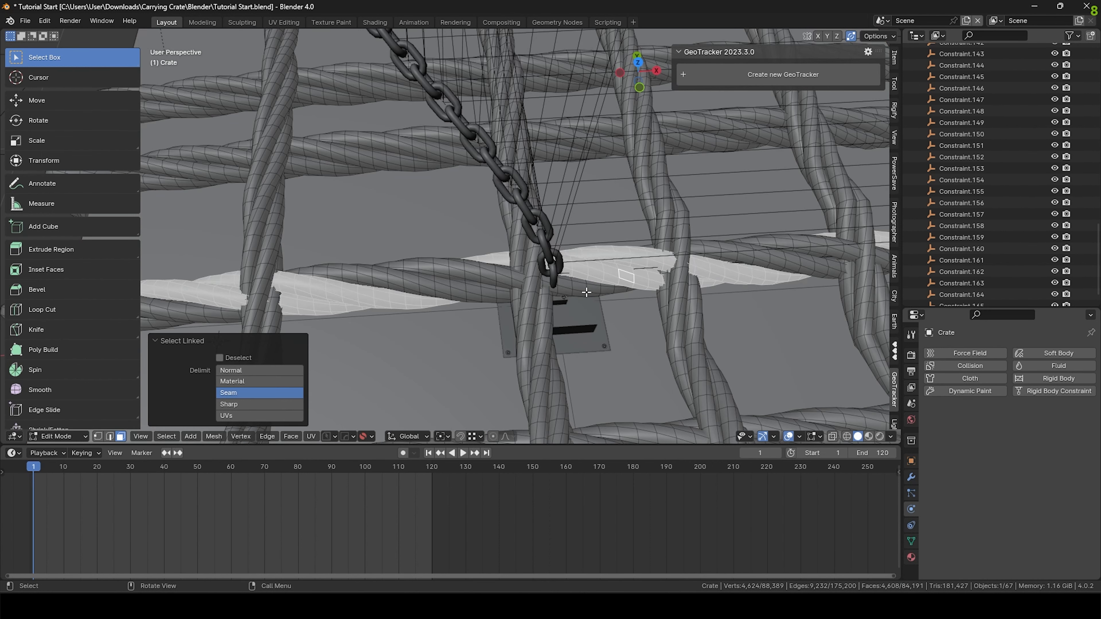
{"action": "key", "text": "h"}
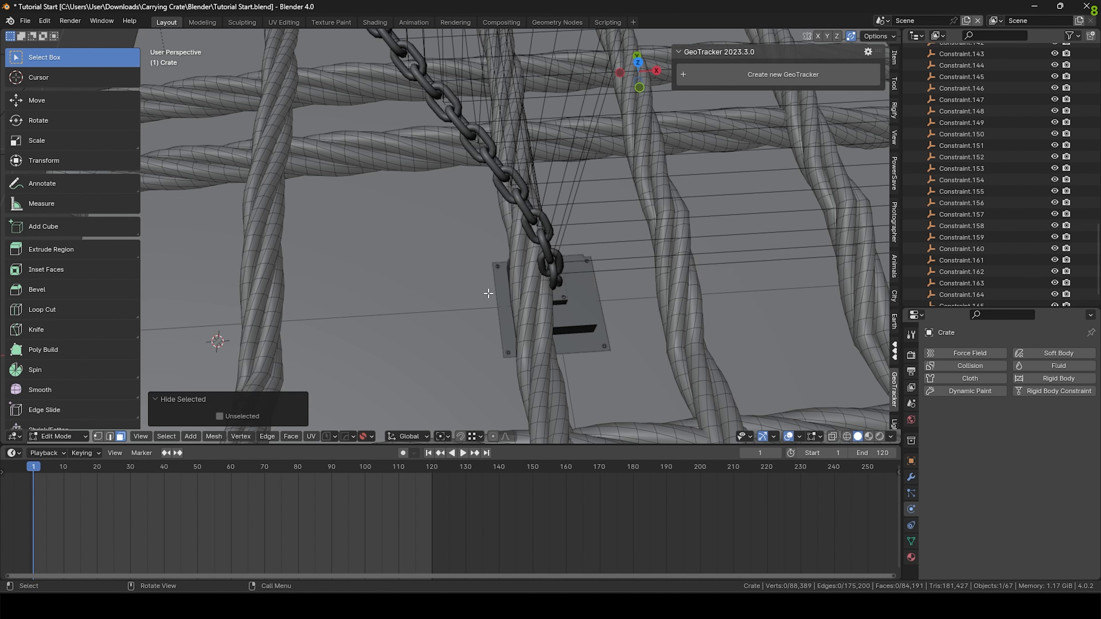
{"action": "key", "text": "alt+h"}
{"action": "key", "text": "g"}
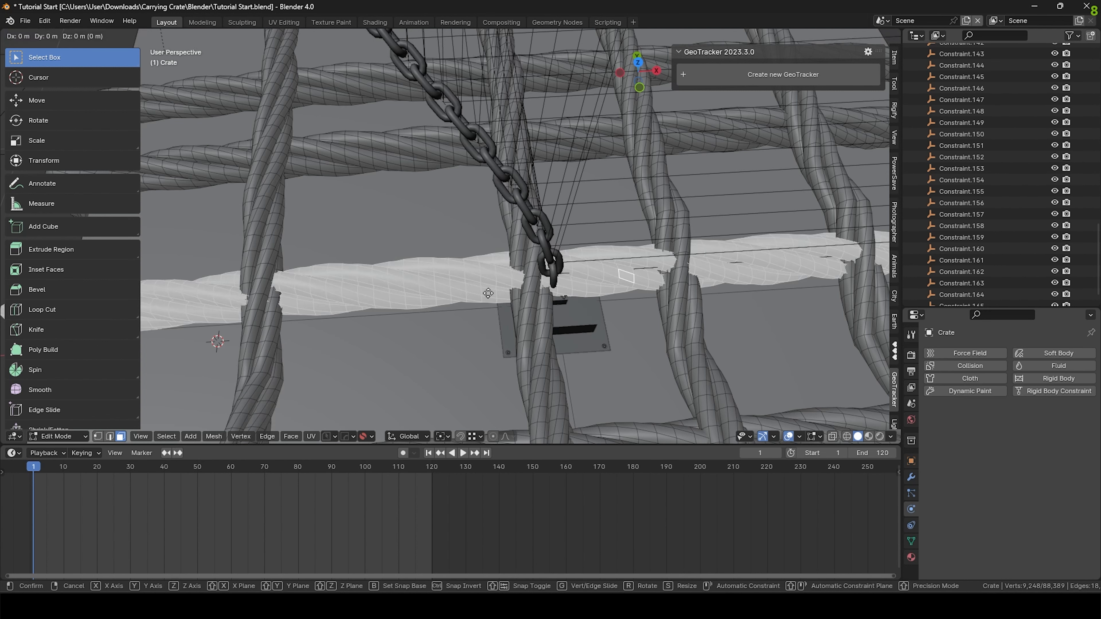
{"action": "key", "text": "y"}
{"action": "left_click", "coordinate": [498, 247]}
{"action": "key", "text": "Tab"}
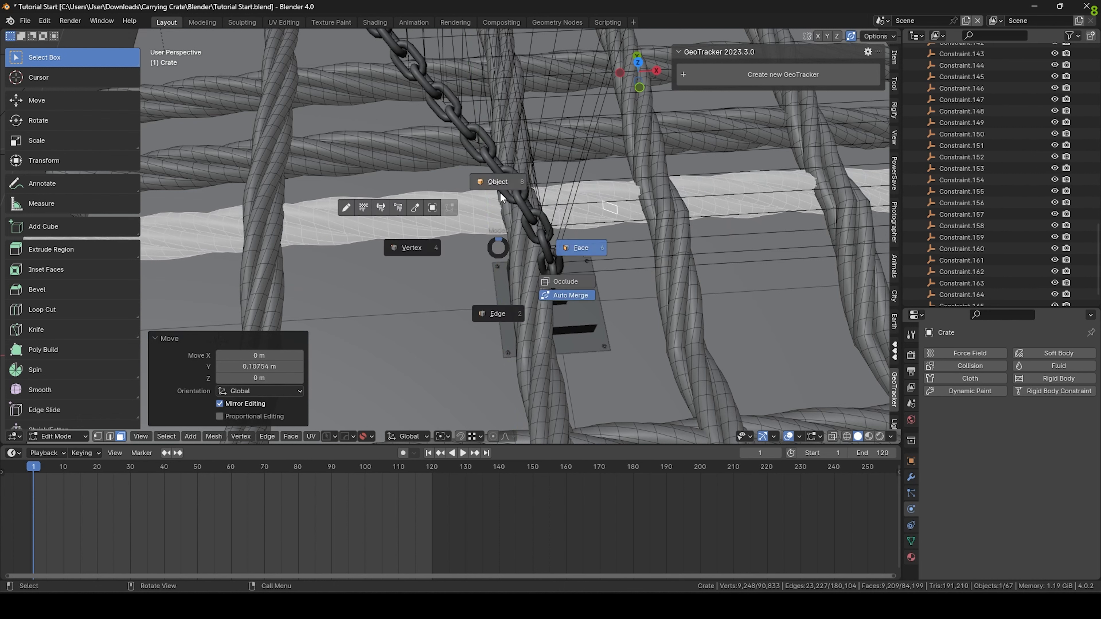
{"action": "left_click", "coordinate": [497, 248]}
Try to select only the linked strands of the lengthwise rope crossing the metal holder, and return to Object Mode.
{"action": "left_click", "coordinate": [535, 275]}
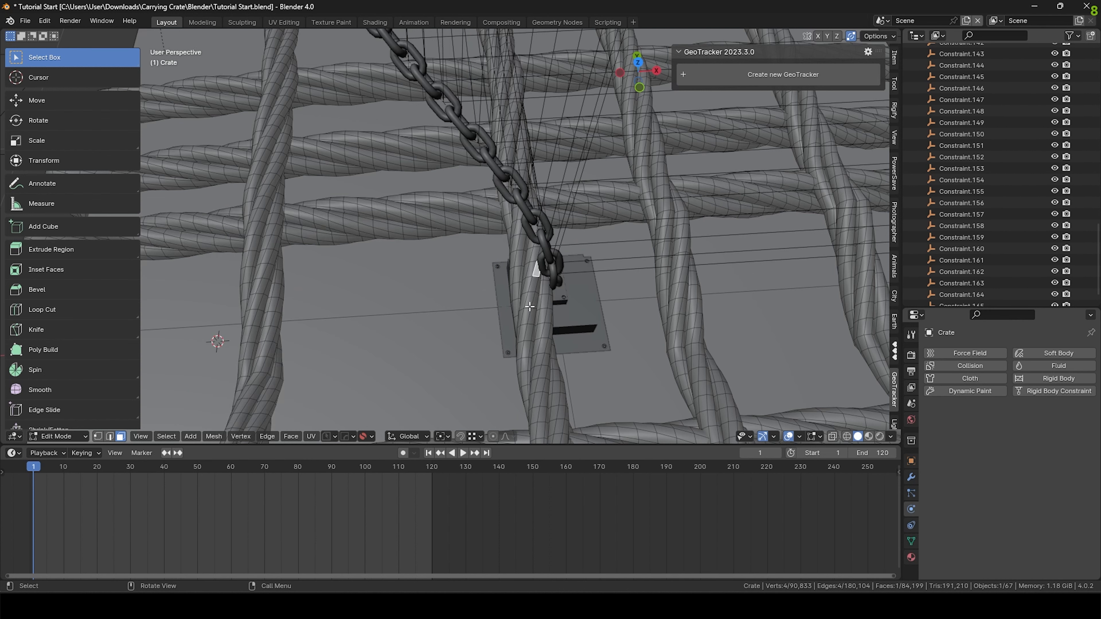
{"action": "key", "text": "l"}
{"action": "key", "text": "l"}
{"action": "left_click", "coordinate": [564, 353]}
{"action": "left_click", "coordinate": [557, 375]}
{"action": "key", "text": "l"}
{"action": "key", "text": "l"}
{"action": "key", "text": "l"}
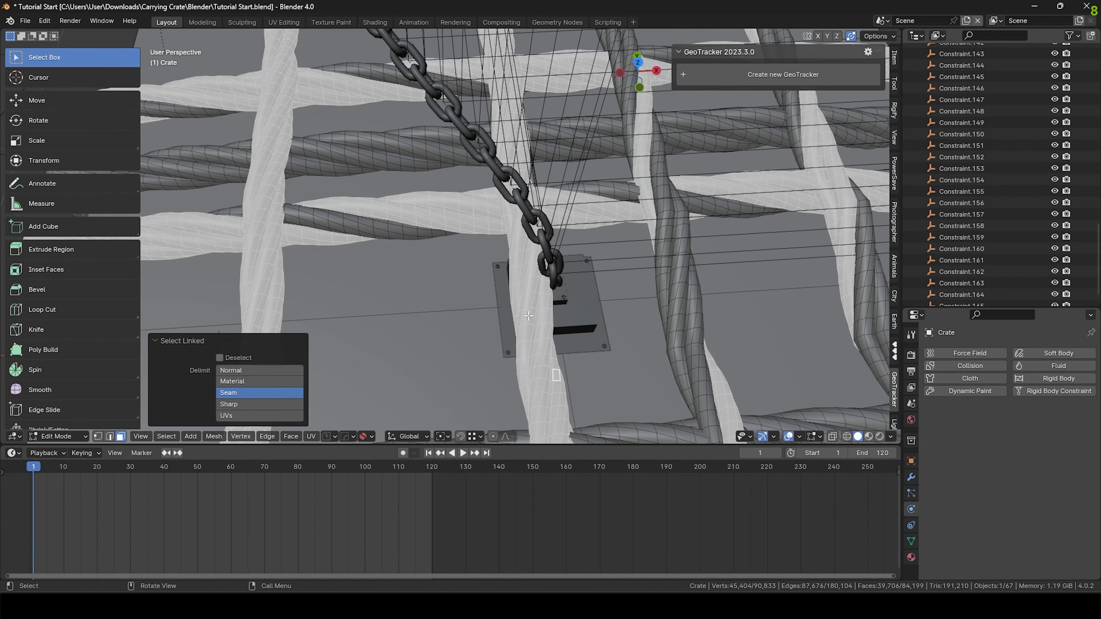
{"action": "key", "text": "Tab"}
{"action": "left_click", "coordinate": [552, 210]}
Give the crate an active rigid body, edit its mass, and set its collision shape to Compound Parent.
{"action": "middle_click_drag", "start_coordinate": [582, 300], "coordinate": [535, 282]}
{"action": "scroll", "coordinate": [568, 267], "scroll_direction": "up", "scroll_amount": 3}
{"action": "left_click", "coordinate": [571, 266]}
{"action": "scroll", "coordinate": [562, 290], "scroll_direction": "down", "scroll_amount": 2}
{"action": "left_click", "coordinate": [623, 341]}
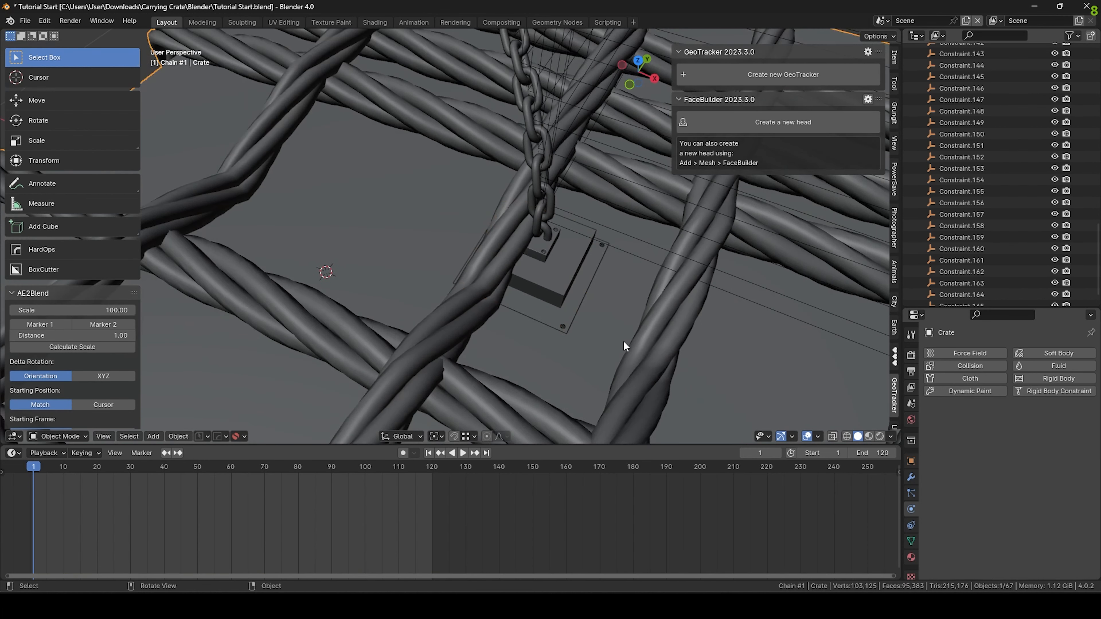
{"action": "middle_click_drag", "start_coordinate": [622, 341], "coordinate": [600, 317], "text": "shift"}
{"action": "left_click", "coordinate": [1072, 384]}
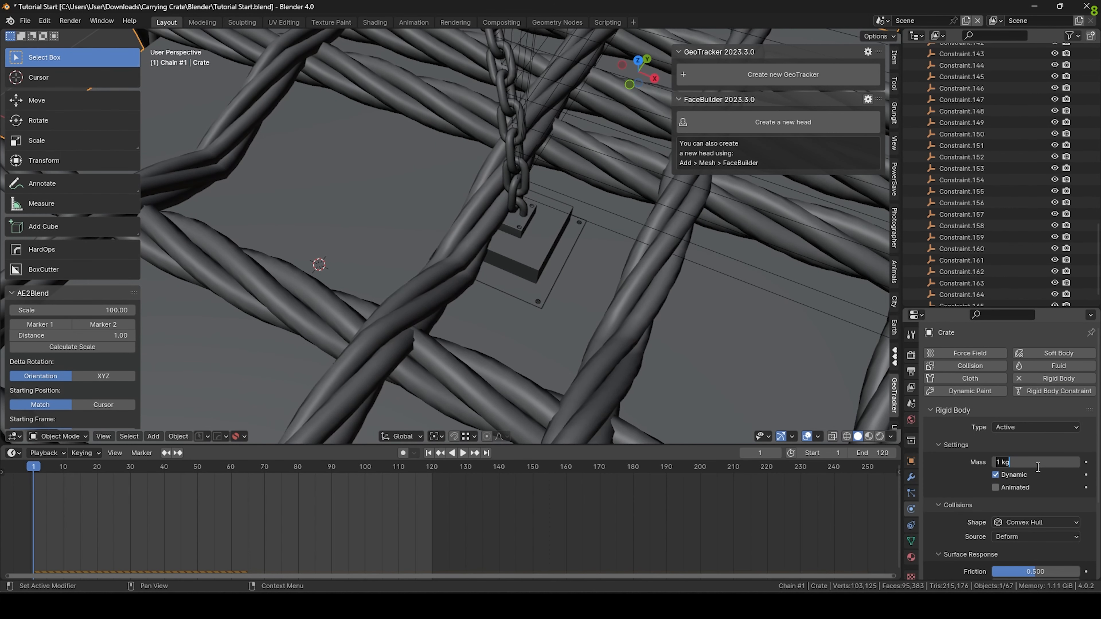
{"action": "left_click", "coordinate": [1043, 522]}
{"action": "left_click", "coordinate": [1042, 531]}
Select the crate and Full Metal Holder #2 with the holder active, and connect their rigid bodies.
{"action": "left_click", "coordinate": [541, 263]}
{"action": "left_click", "coordinate": [683, 338]}
{"action": "scroll", "coordinate": [683, 338], "scroll_direction": "down", "scroll_amount": 4}
{"action": "middle_click_drag", "start_coordinate": [685, 334], "coordinate": [577, 247]}
{"action": "left_click", "coordinate": [575, 234], "text": "shift"}
{"action": "key", "text": "shift+space"}
{"action": "key", "text": "Escape"}
{"action": "key", "text": "space"}
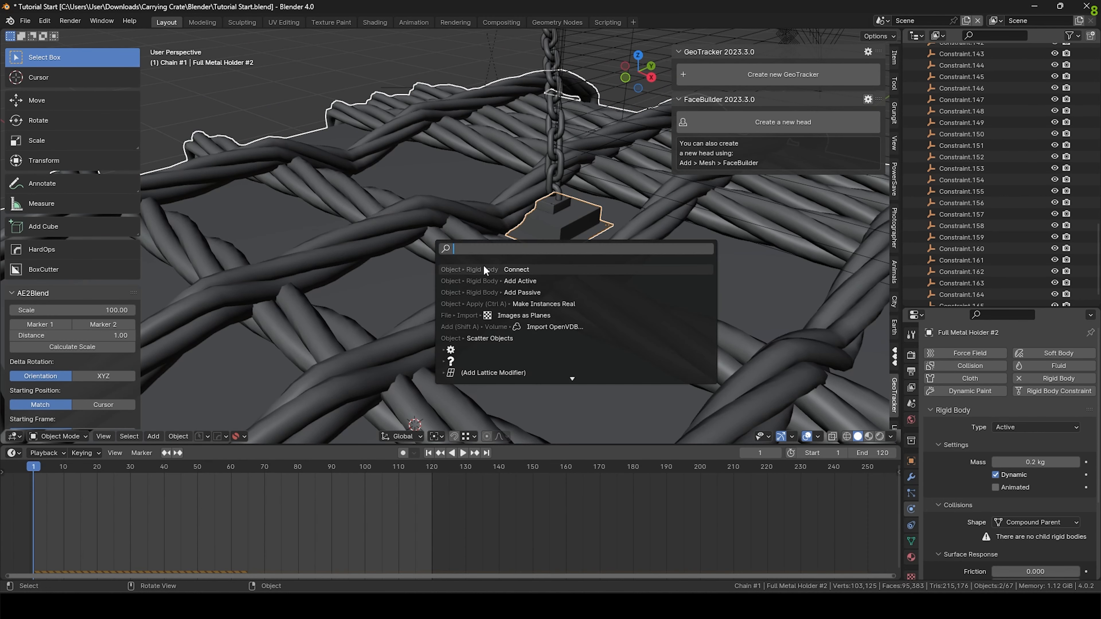
{"action": "left_click", "coordinate": [484, 269]}
Set the crate-to-holder connection's location to Active and keep its type as Fixed.
{"action": "middle_click_drag", "start_coordinate": [495, 264], "coordinate": [575, 280]}
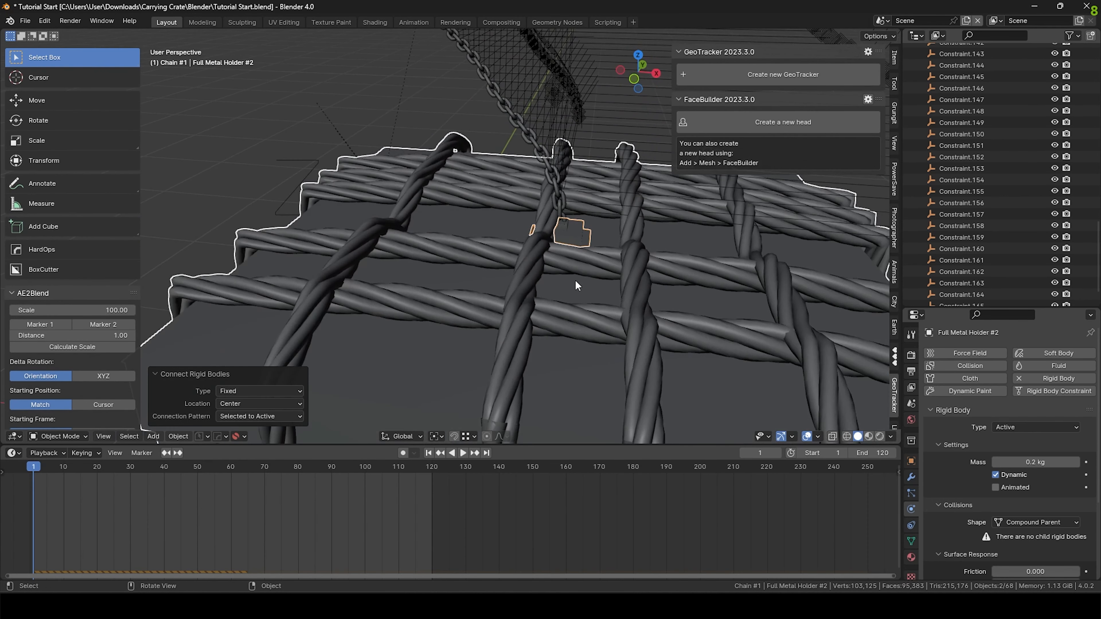
{"action": "scroll", "coordinate": [575, 279], "scroll_direction": "down", "scroll_amount": 5}
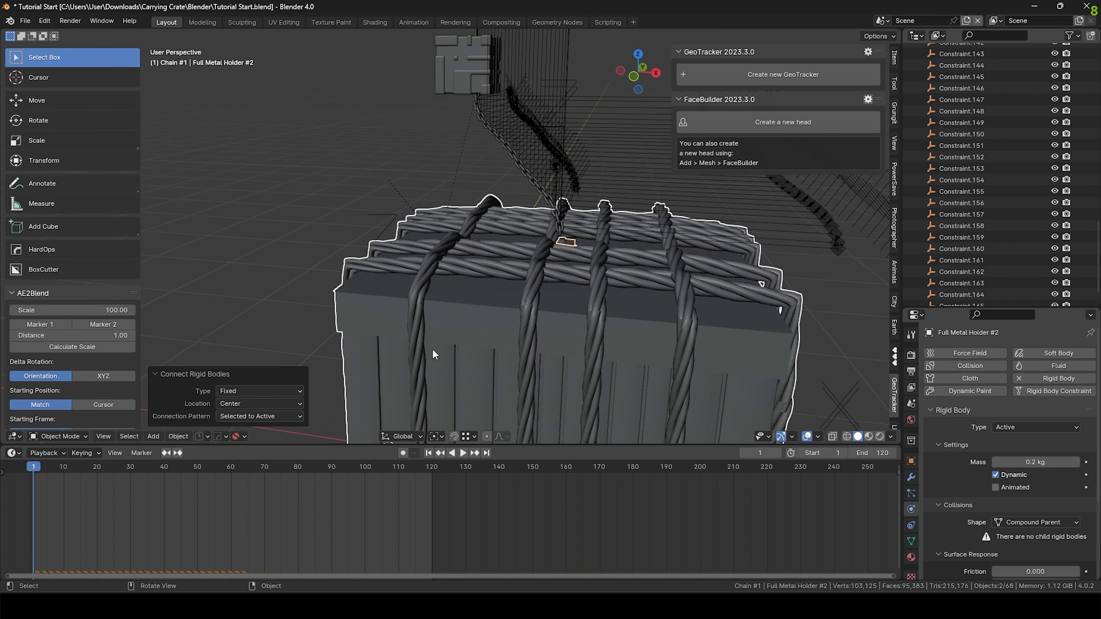
{"action": "left_click", "coordinate": [259, 404]}
{"action": "left_click", "coordinate": [256, 417]}
{"action": "scroll", "coordinate": [569, 234], "scroll_direction": "up", "scroll_amount": 4}
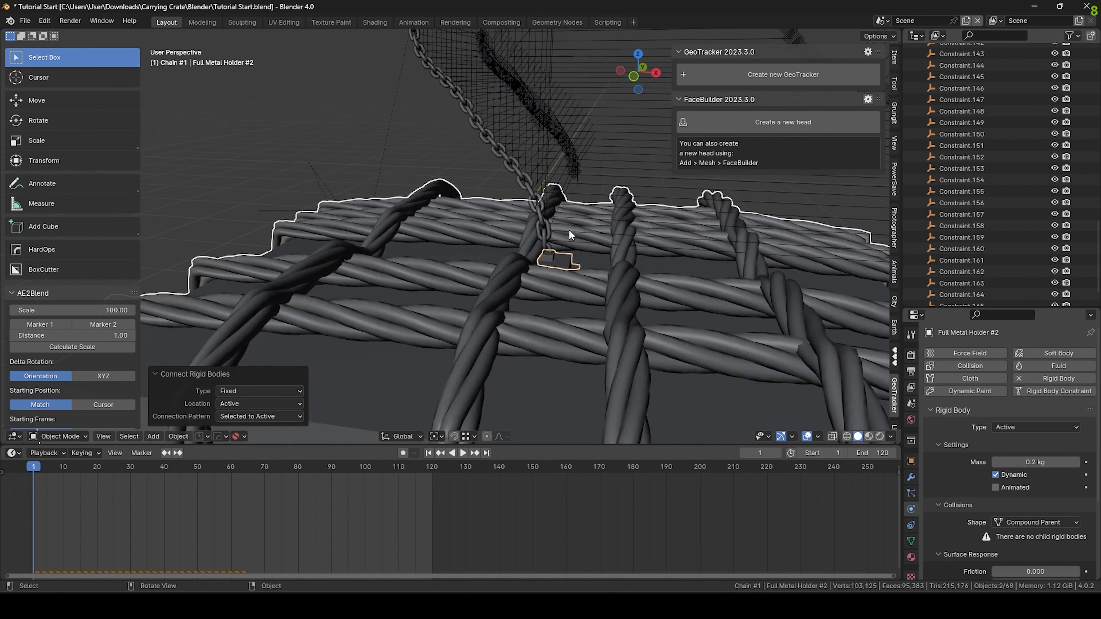
{"action": "scroll", "coordinate": [559, 239], "scroll_direction": "up", "scroll_amount": 2}
{"action": "left_click", "coordinate": [232, 392]}
{"action": "left_click", "coordinate": [236, 406]}
{"action": "scroll", "coordinate": [389, 323], "scroll_direction": "down", "scroll_amount": 3}
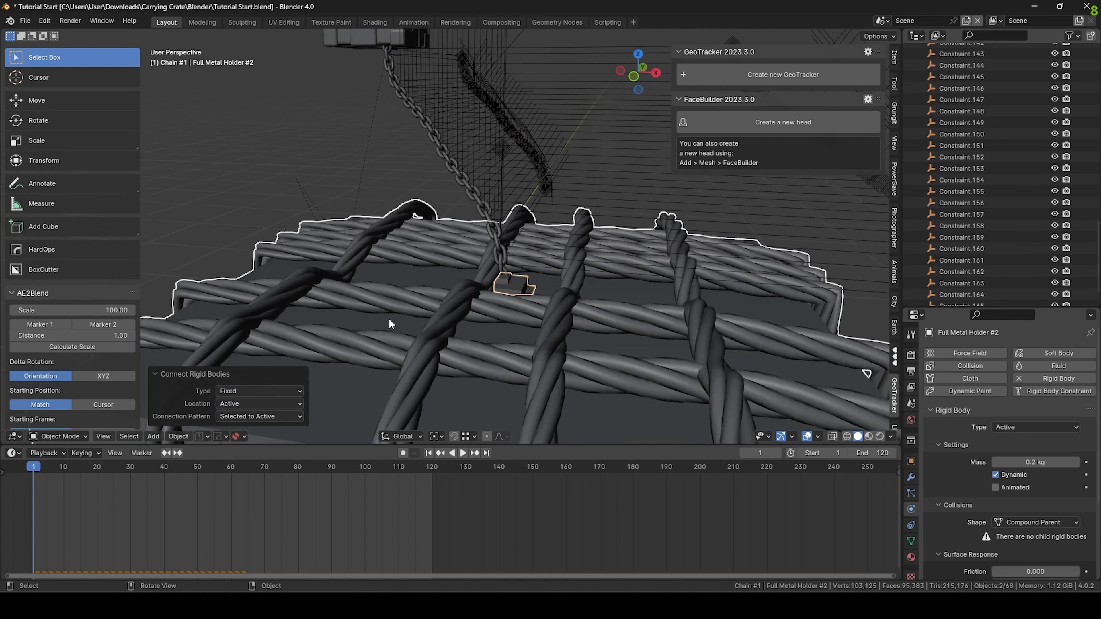
{"action": "scroll", "coordinate": [390, 321], "scroll_direction": "down", "scroll_amount": 5}
Play the simulation to check how the crate swings, return to frame 1, and select the crate.
{"action": "left_click", "coordinate": [462, 452]}
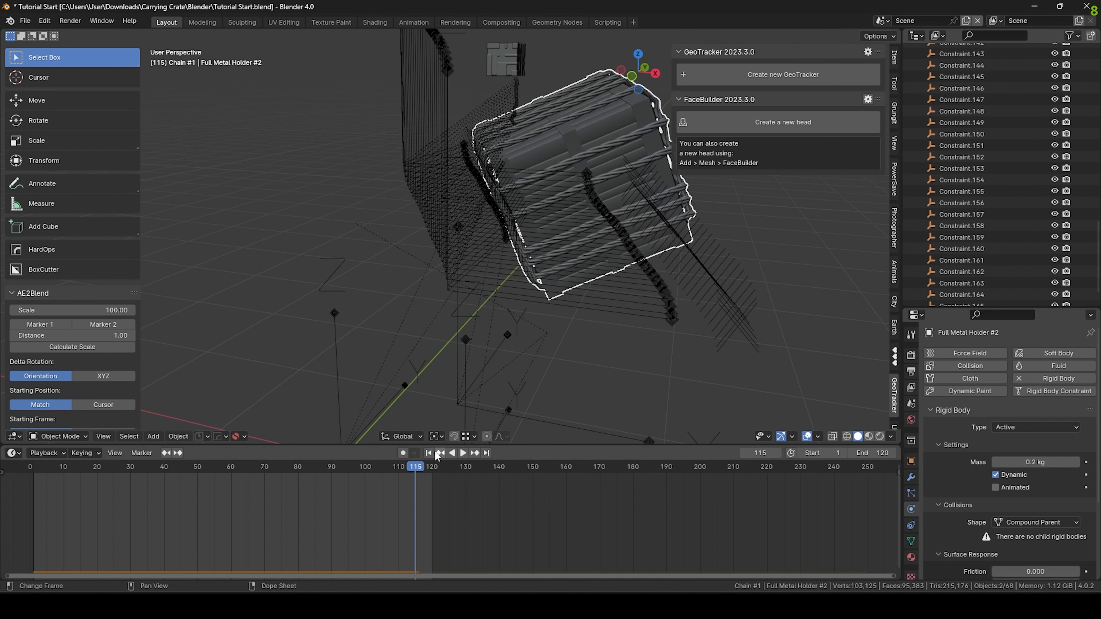
{"action": "key", "text": "Escape"}
{"action": "left_click", "coordinate": [562, 375]}
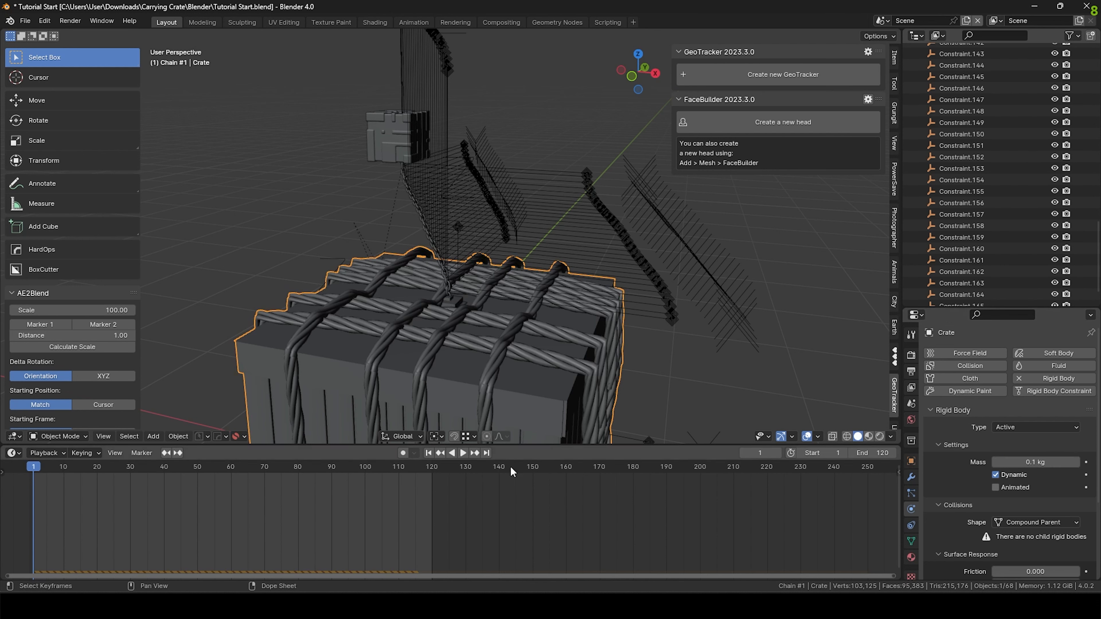
Play the simulation to check the crate's swing, and set the Rigid Body World's gravity field weight to 0.
{"action": "left_click", "coordinate": [463, 452]}
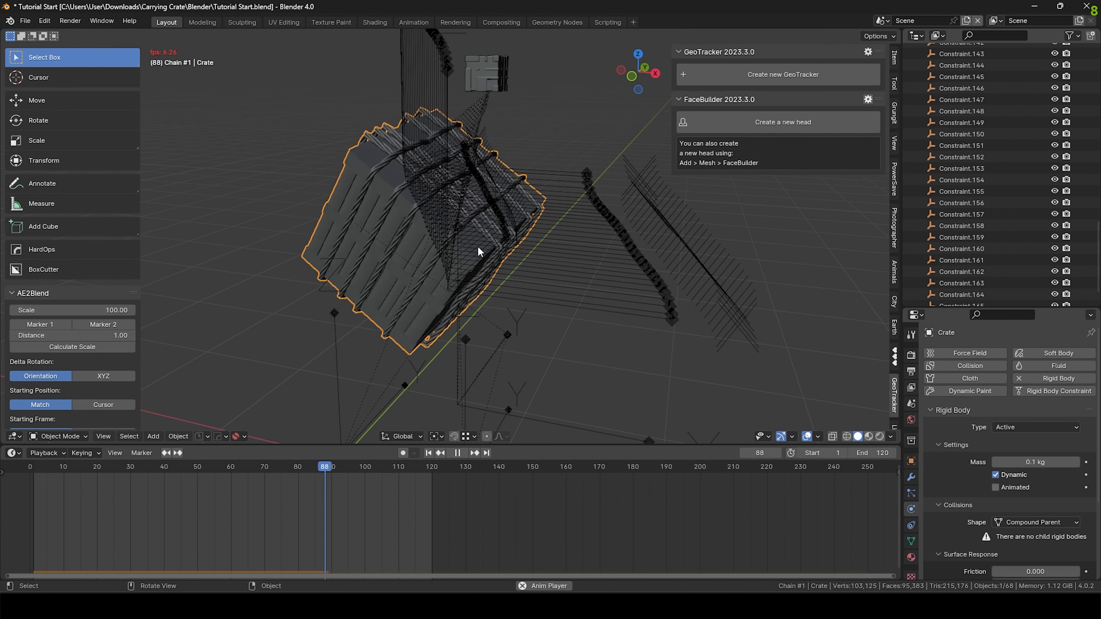
{"action": "key", "text": "space"}
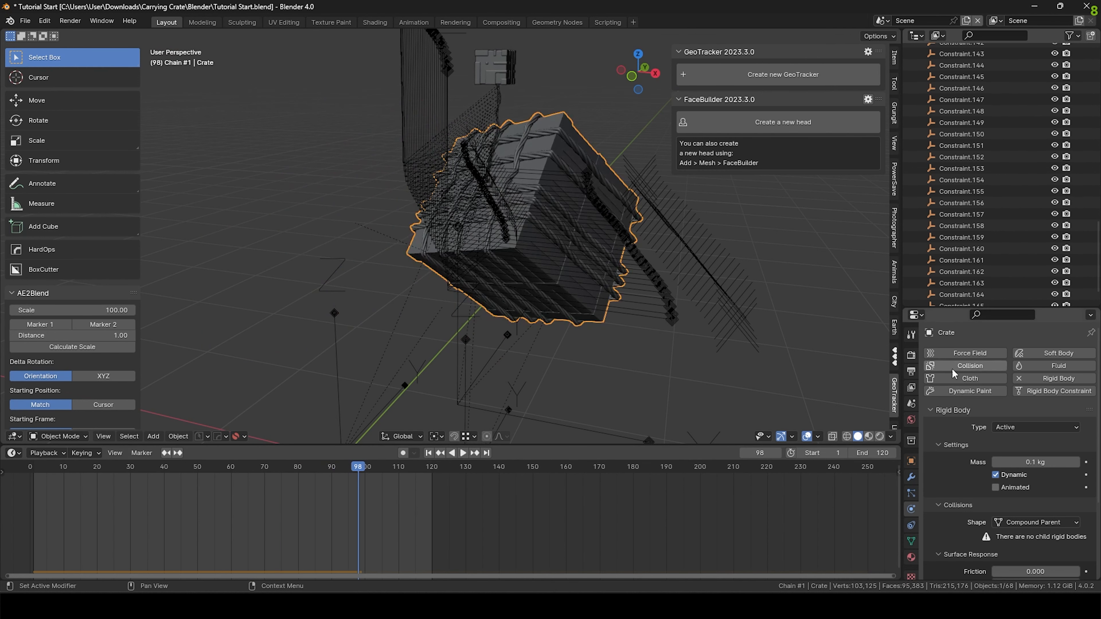
{"action": "left_click", "coordinate": [911, 403]}
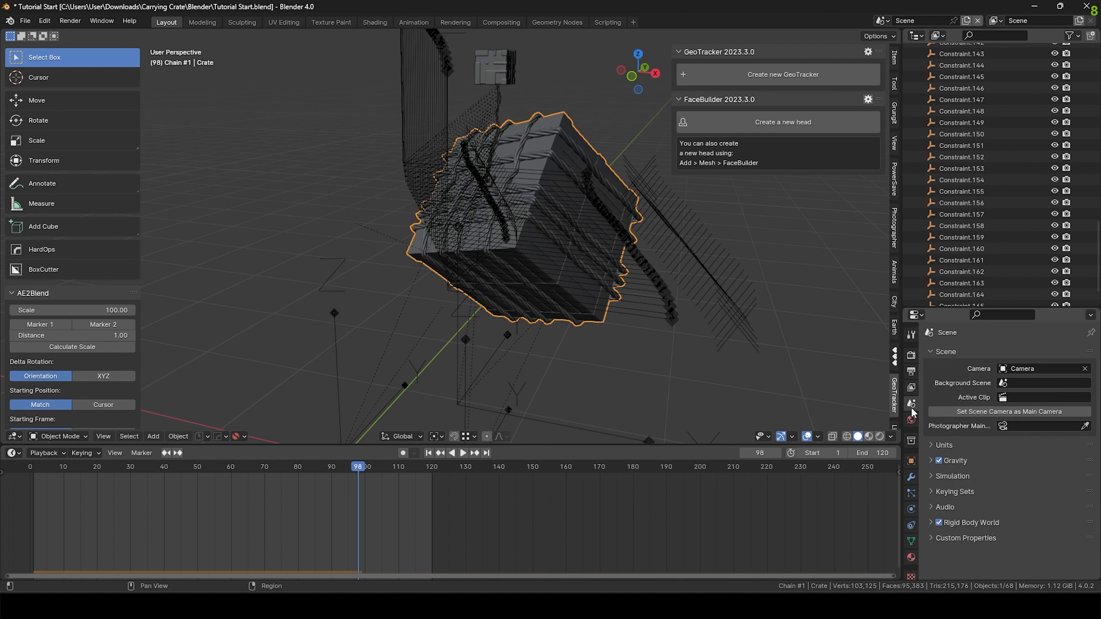
{"action": "scroll", "coordinate": [954, 511], "scroll_direction": "down", "scroll_amount": 5}
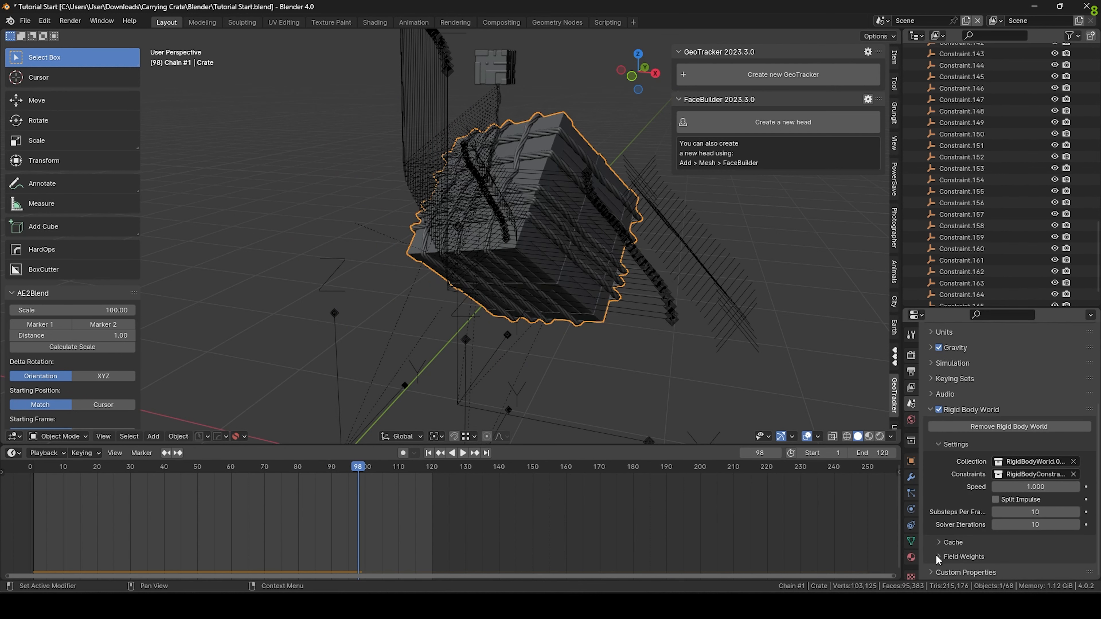
{"action": "left_click", "coordinate": [934, 571]}
{"action": "scroll", "coordinate": [949, 498], "scroll_direction": "down", "scroll_amount": 8}
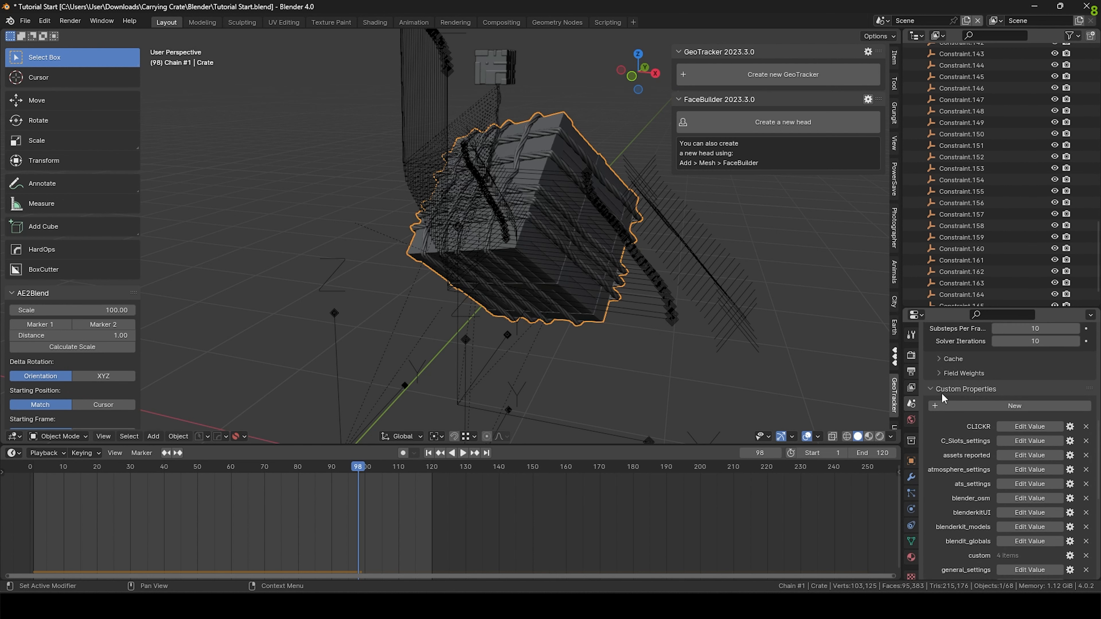
{"action": "left_click", "coordinate": [943, 393]}
{"action": "left_click", "coordinate": [950, 556]}
{"action": "scroll", "coordinate": [971, 537], "scroll_direction": "down", "scroll_amount": 5}
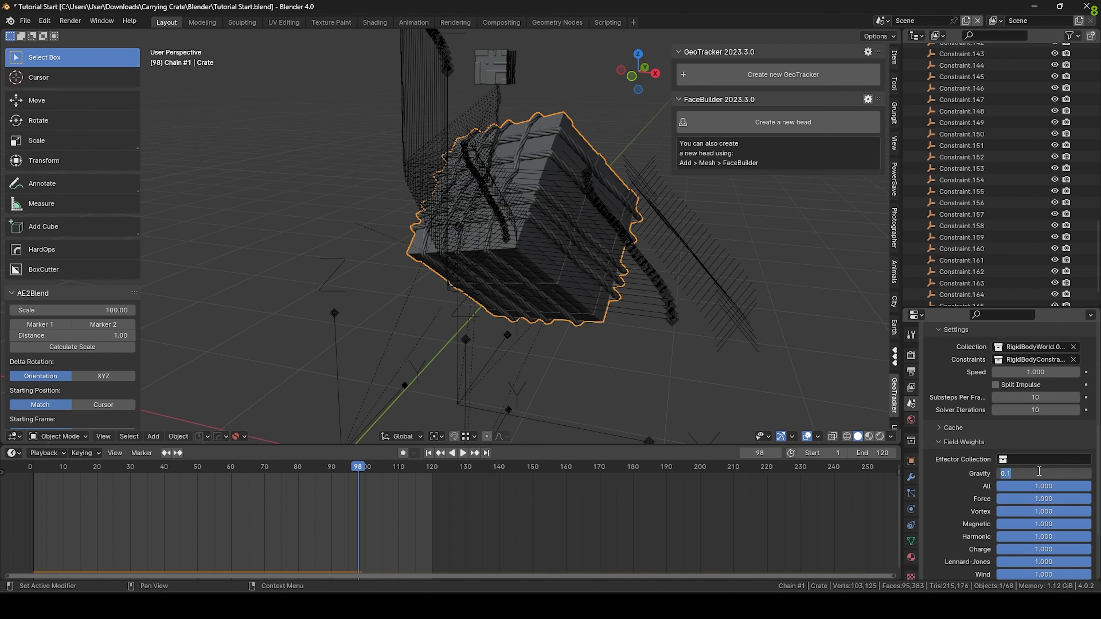
{"action": "key", "text": "Return"}
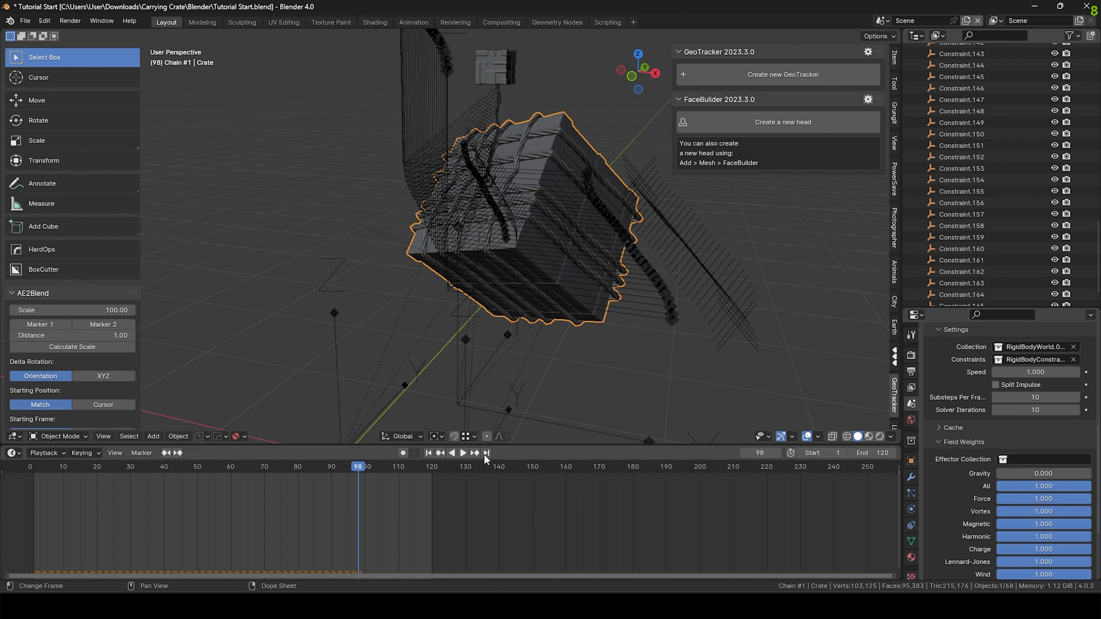
Play the simulation from frame 1 to check how the crate moves without gravity.
{"action": "left_click", "coordinate": [432, 451]}
{"action": "left_click", "coordinate": [462, 453]}
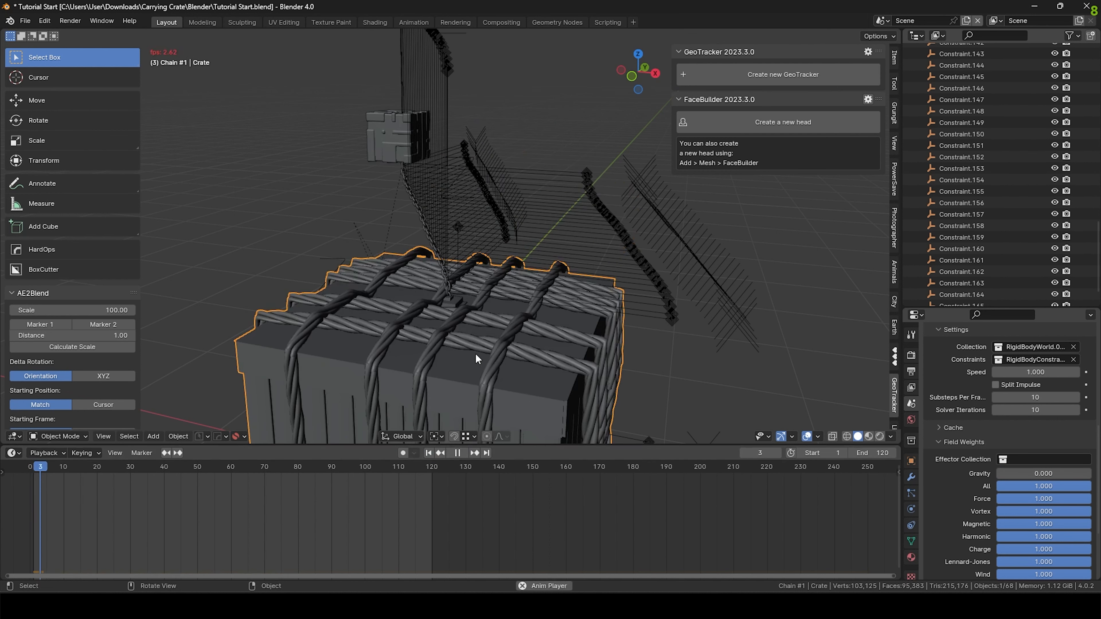
{"action": "left_click", "coordinate": [456, 453]}
{"action": "key", "text": "ctrl+s"}
Set the Rigid Body World's gravity field weight to 0.4, play the simulation to check the swing, and return to frame 1.
{"action": "left_click", "coordinate": [1027, 474]}
{"action": "type", "text": ".4"}
{"action": "key", "text": "Return"}
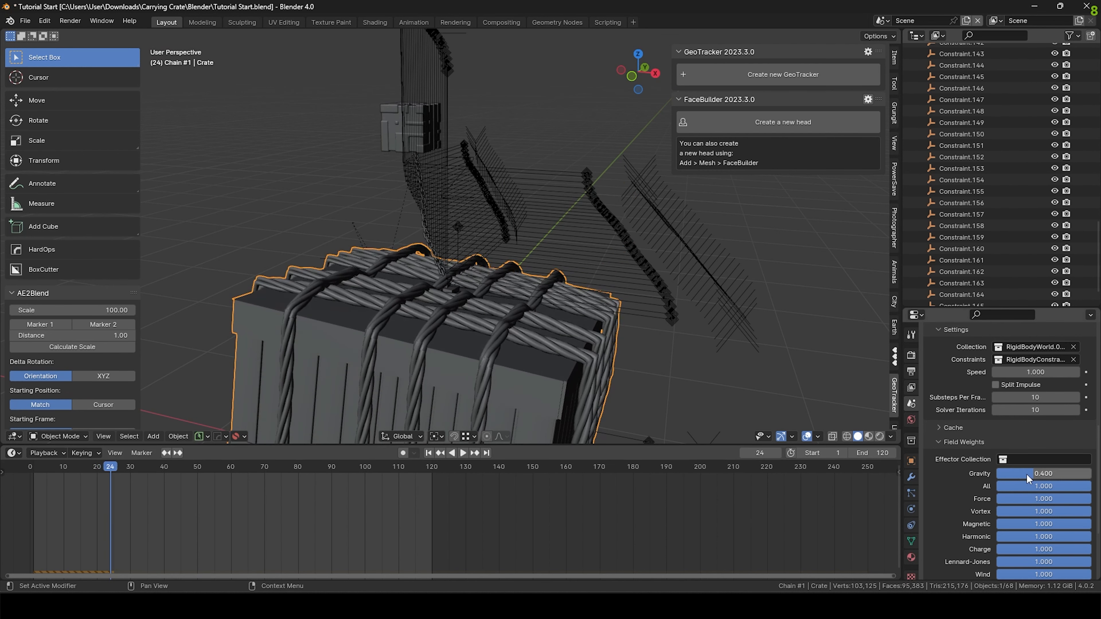
{"action": "left_click", "coordinate": [463, 453]}
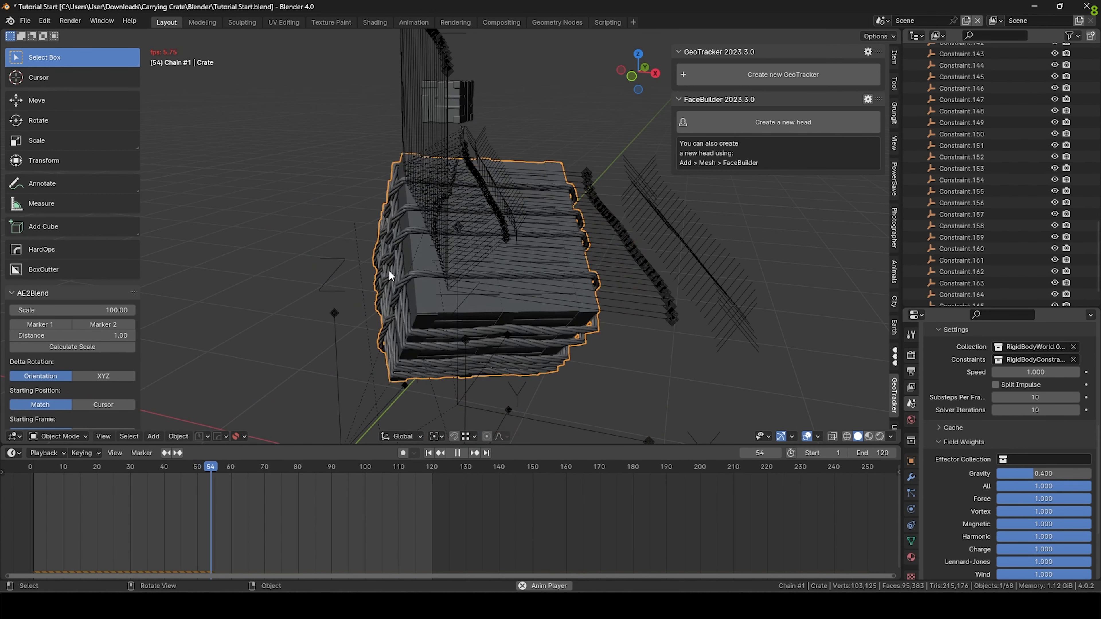
{"action": "left_click", "coordinate": [456, 453]}
{"action": "left_click", "coordinate": [429, 454]}
Inspect the rigid body mass of Full Metal Holder #2, and set the lowest chain link's mass to 4 kg.
{"action": "scroll", "coordinate": [437, 316], "scroll_direction": "up", "scroll_amount": 5}
{"action": "left_click", "coordinate": [462, 293]}
{"action": "scroll", "coordinate": [946, 434], "scroll_direction": "up", "scroll_amount": 10}
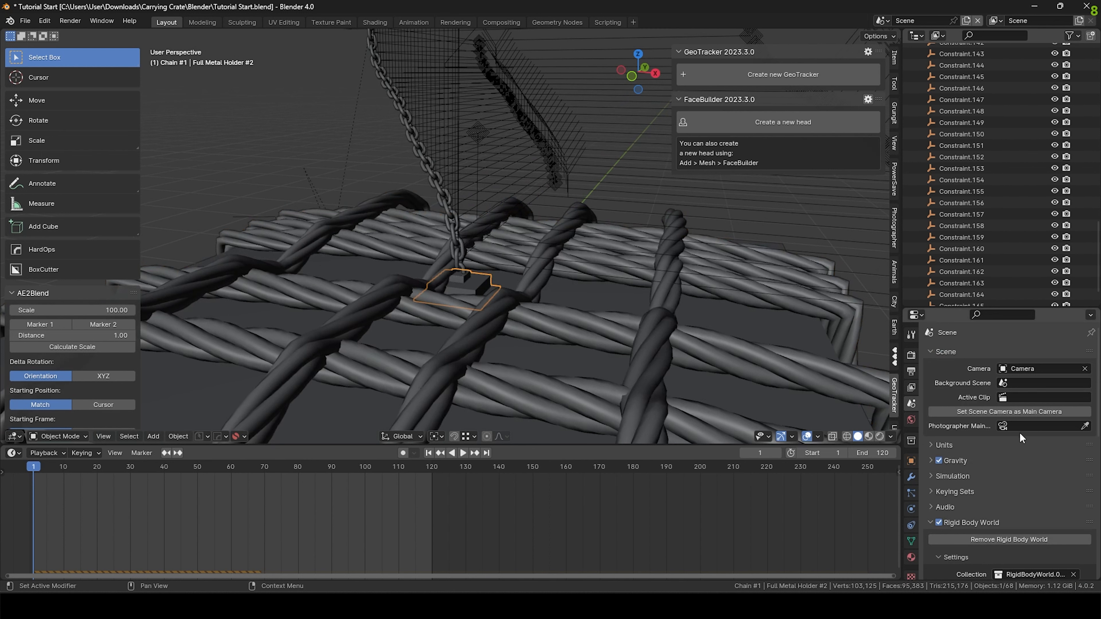
{"action": "left_click", "coordinate": [911, 524]}
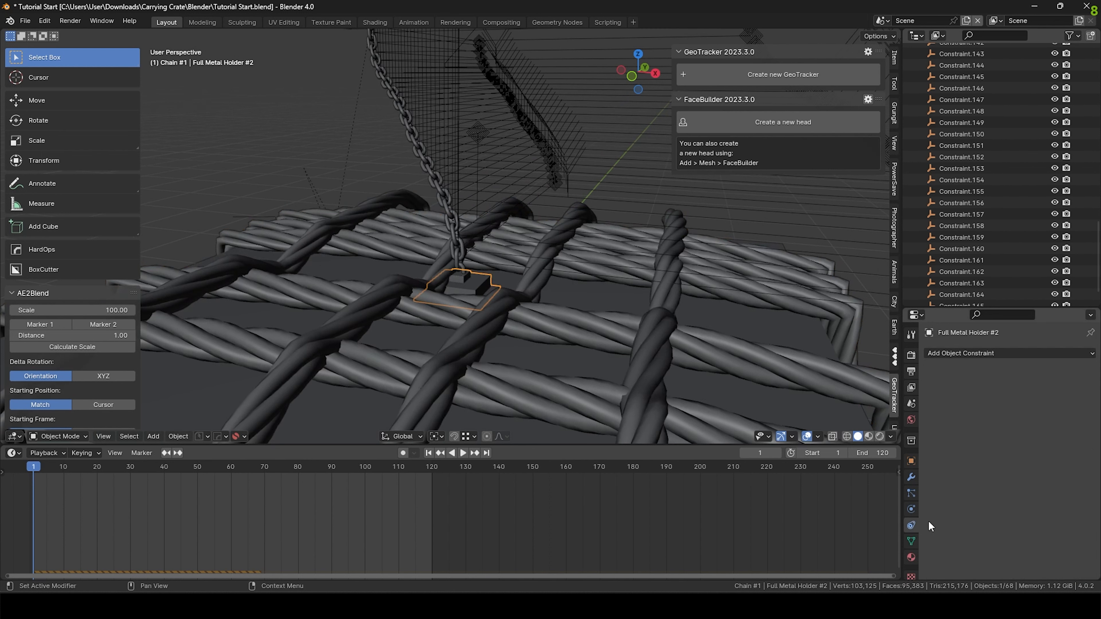
{"action": "left_click", "coordinate": [911, 509]}
{"action": "left_click", "coordinate": [1034, 462]}
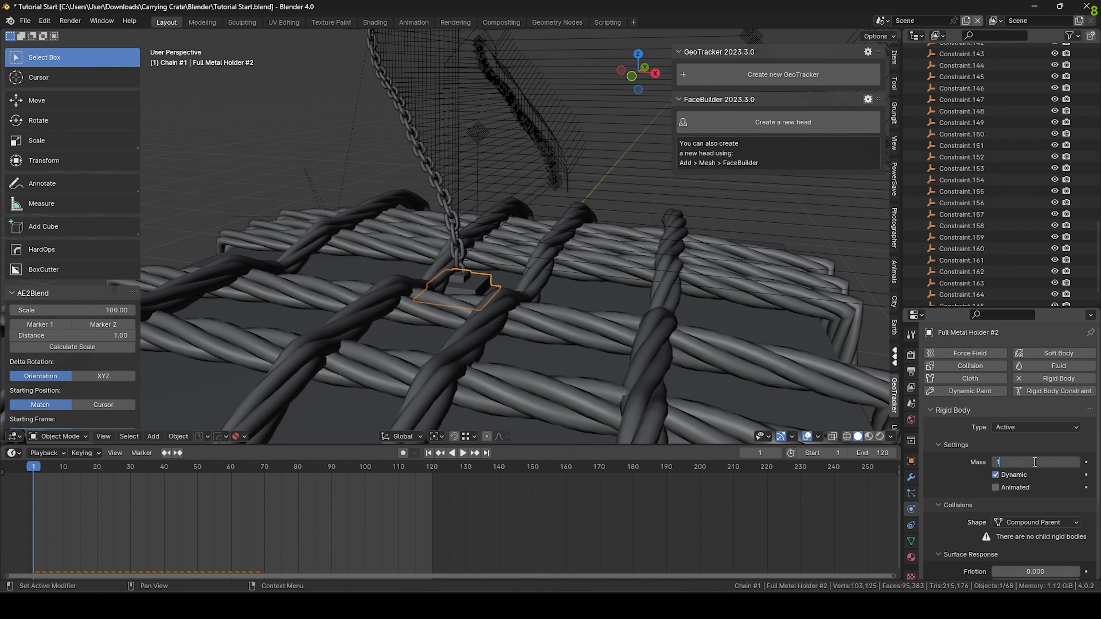
{"action": "left_click", "coordinate": [467, 273]}
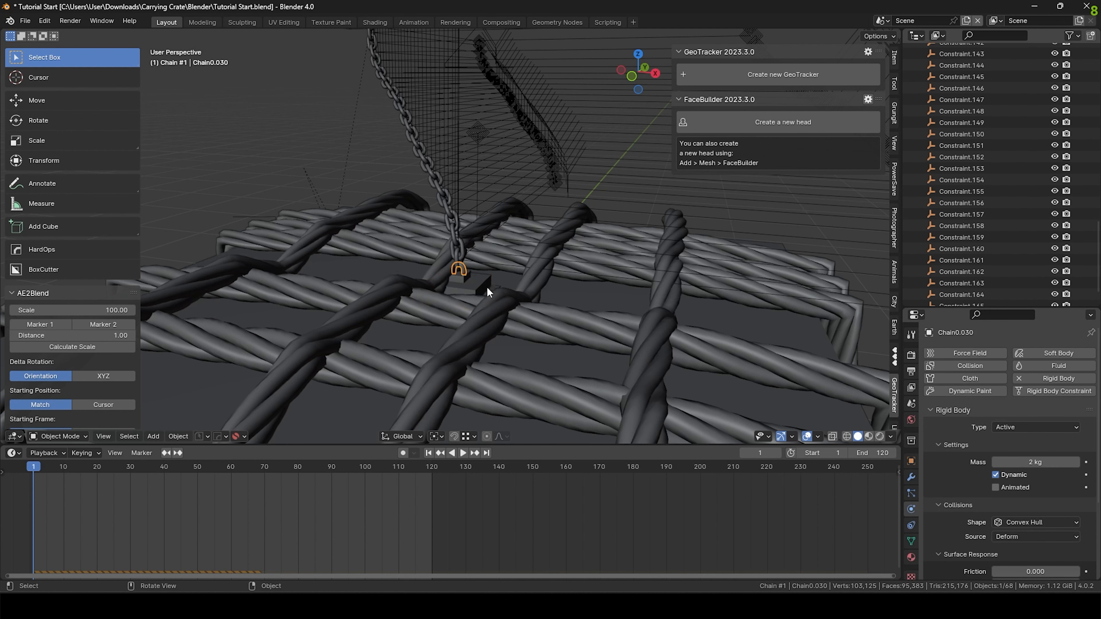
{"action": "left_click", "coordinate": [1019, 461]}
Hide the constraint empties in the viewport so only the holder, chain and crate are shown.
{"action": "middle_click_drag", "start_coordinate": [505, 299], "coordinate": [768, 401]}
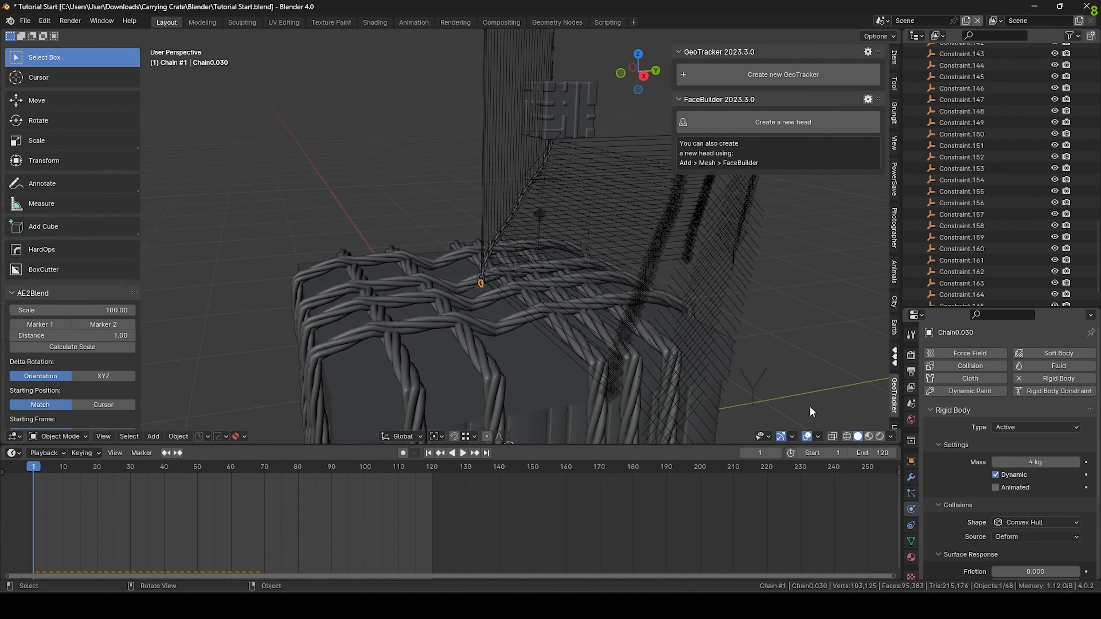
{"action": "left_click", "coordinate": [815, 437]}
{"action": "left_click", "coordinate": [747, 294]}
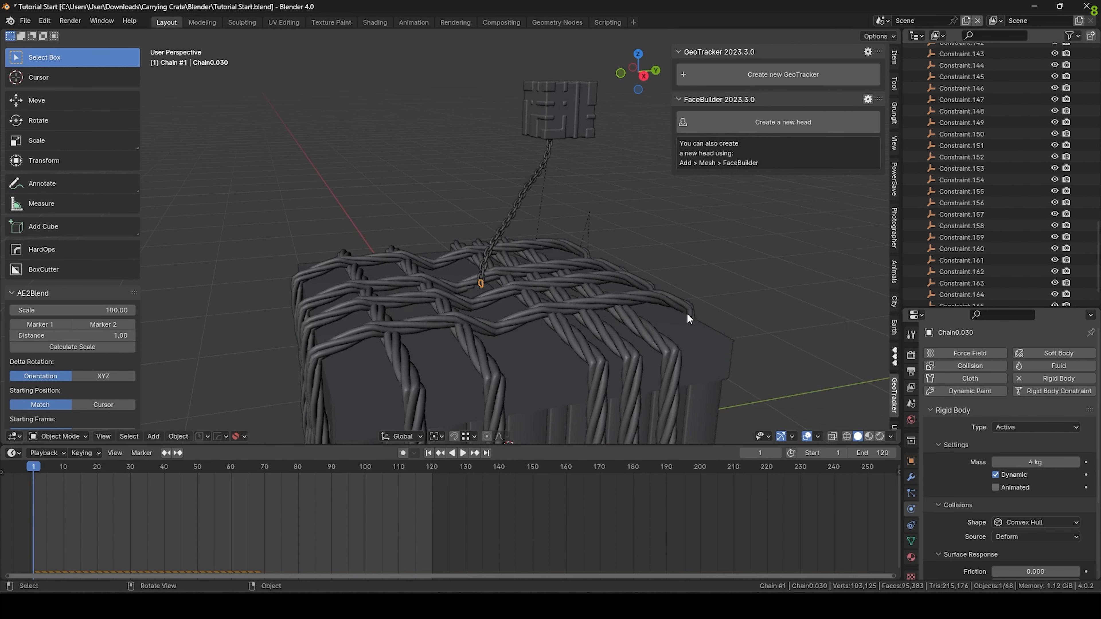
{"action": "middle_click_drag", "start_coordinate": [577, 290], "coordinate": [540, 291], "text": "shift"}
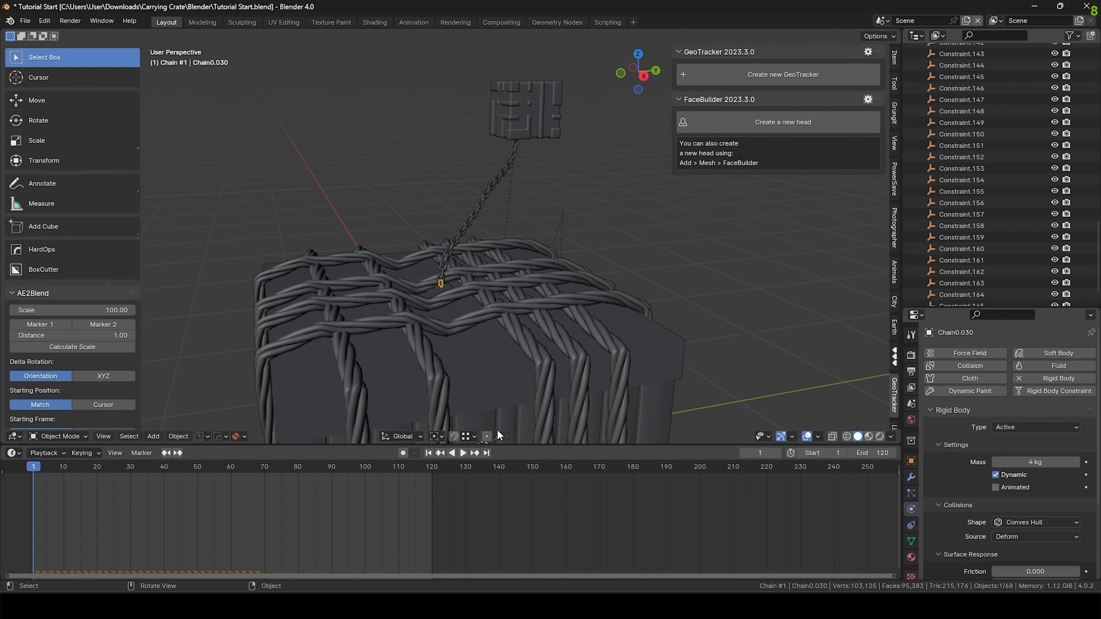
Play the simulation to check the swing with the changed chain link mass, and return to frame 1.
{"action": "left_click", "coordinate": [461, 452]}
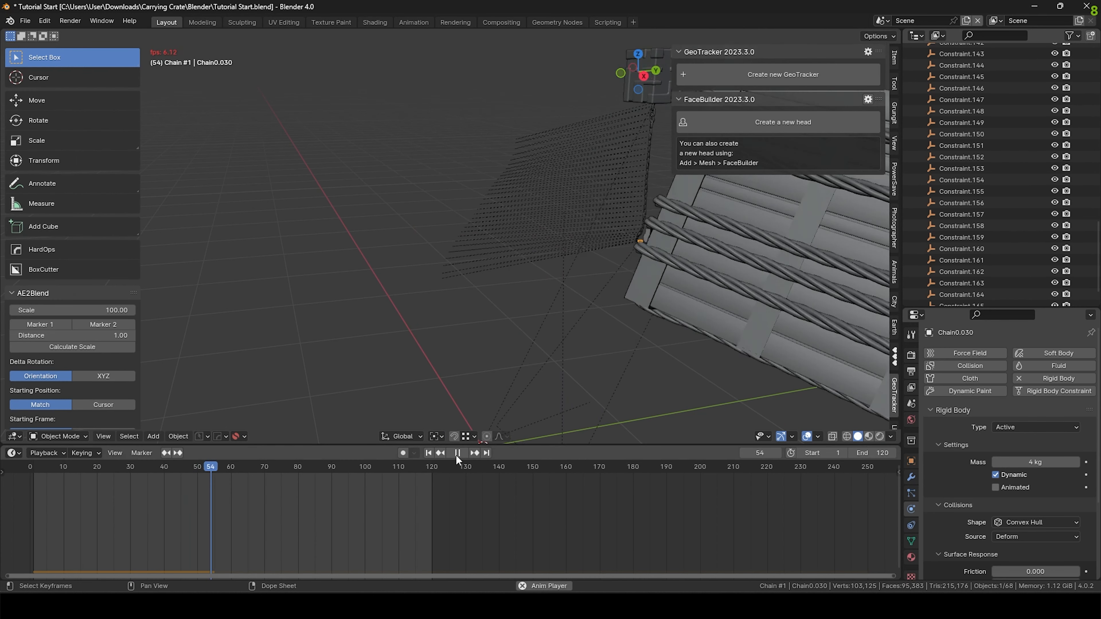
{"action": "left_click", "coordinate": [458, 453]}
{"action": "left_click", "coordinate": [429, 453]}
{"action": "middle_click_drag", "start_coordinate": [604, 268], "coordinate": [498, 290]}
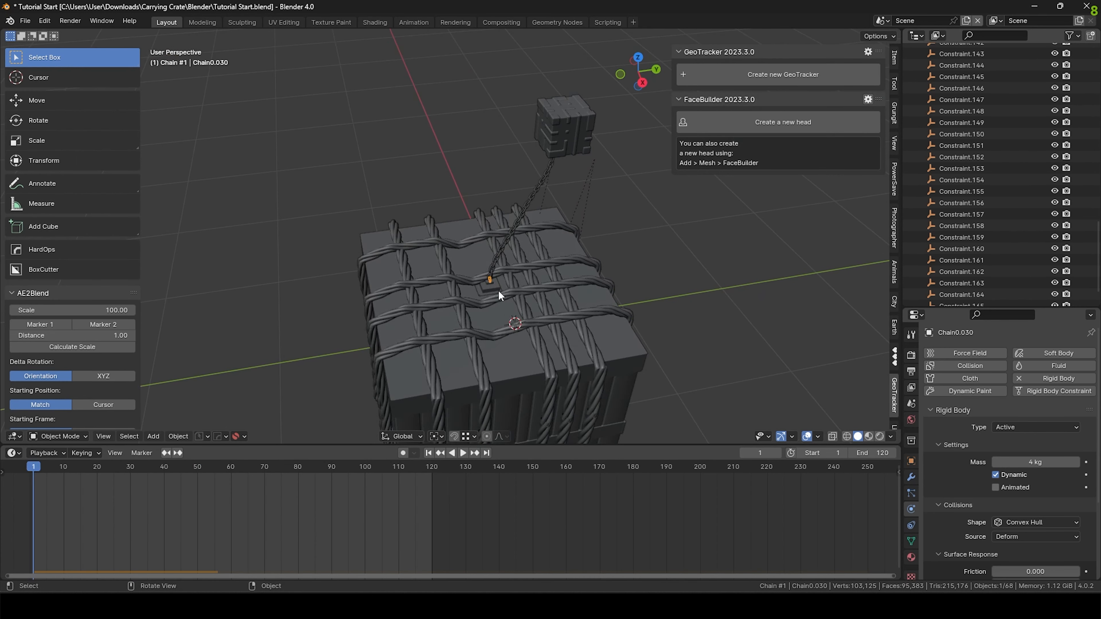
{"action": "left_click", "coordinate": [498, 294]}
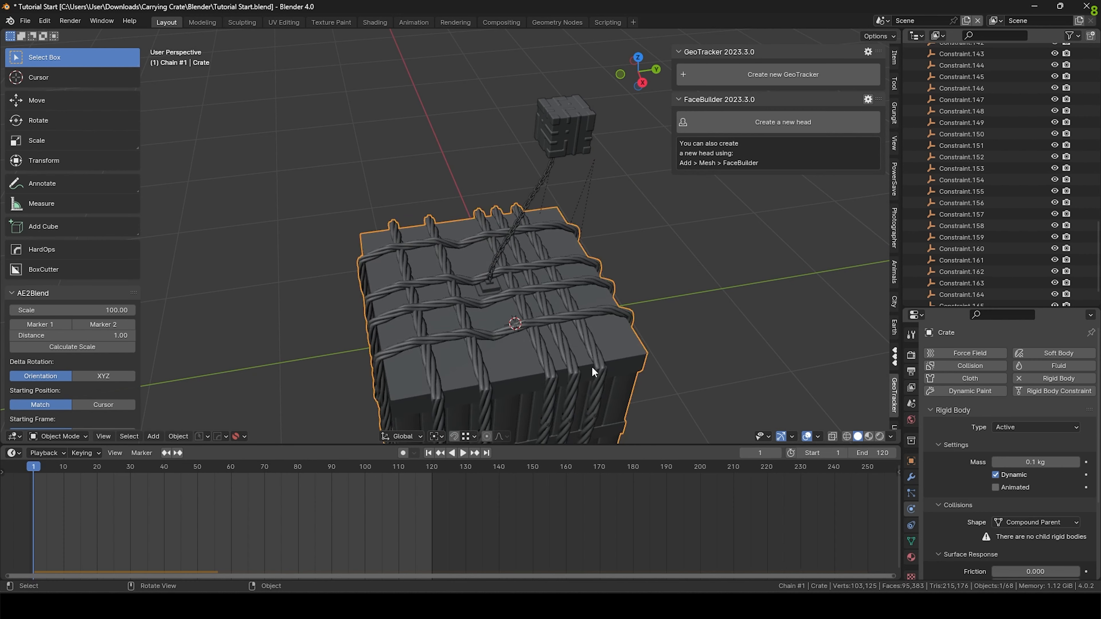
{"action": "key", "text": "r"}
{"action": "key", "text": "z"}
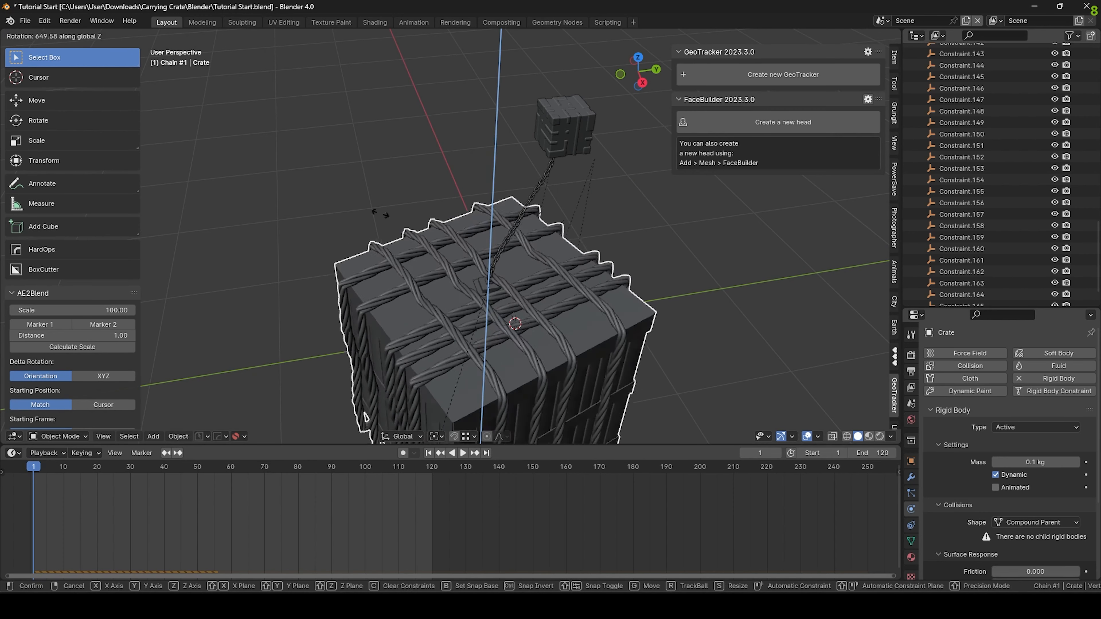
{"action": "key", "text": "x"}
{"action": "key", "text": "y"}
{"action": "right_click", "coordinate": [638, 286]}
{"action": "scroll", "coordinate": [534, 224], "scroll_direction": "down", "scroll_amount": 1}
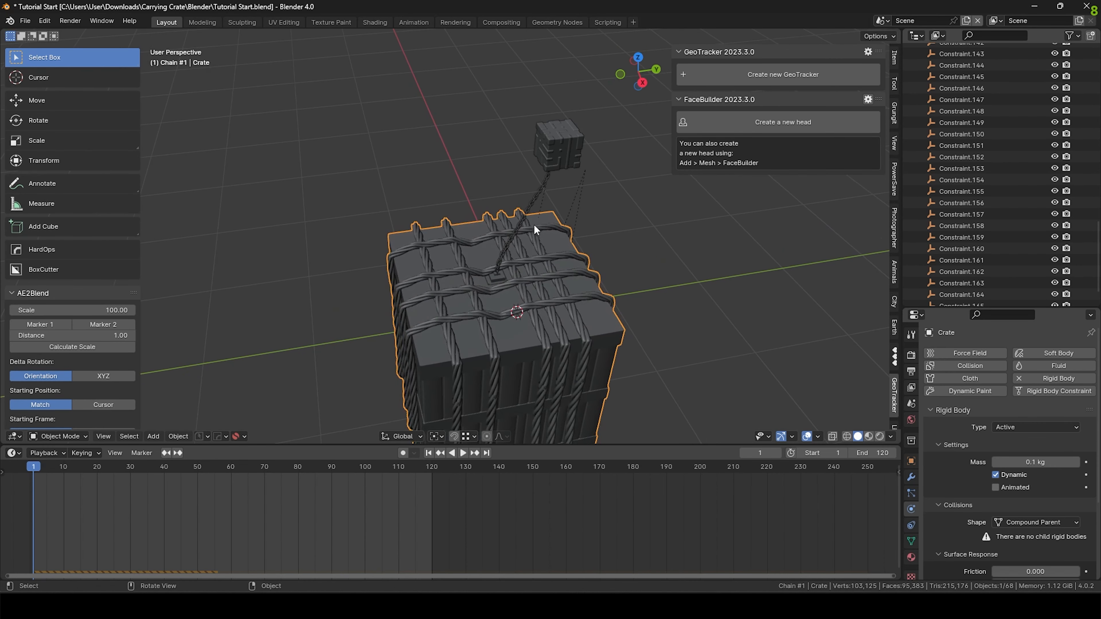
{"action": "middle_click_drag", "start_coordinate": [537, 212], "coordinate": [564, 235]}
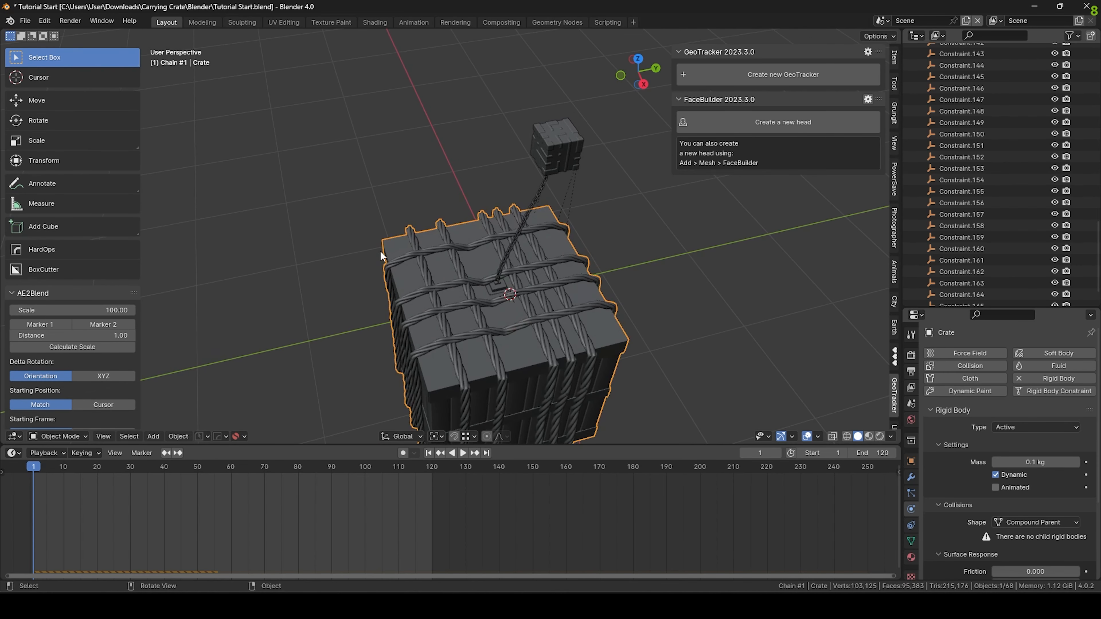
{"action": "middle_click_drag", "start_coordinate": [595, 335], "coordinate": [660, 325]}
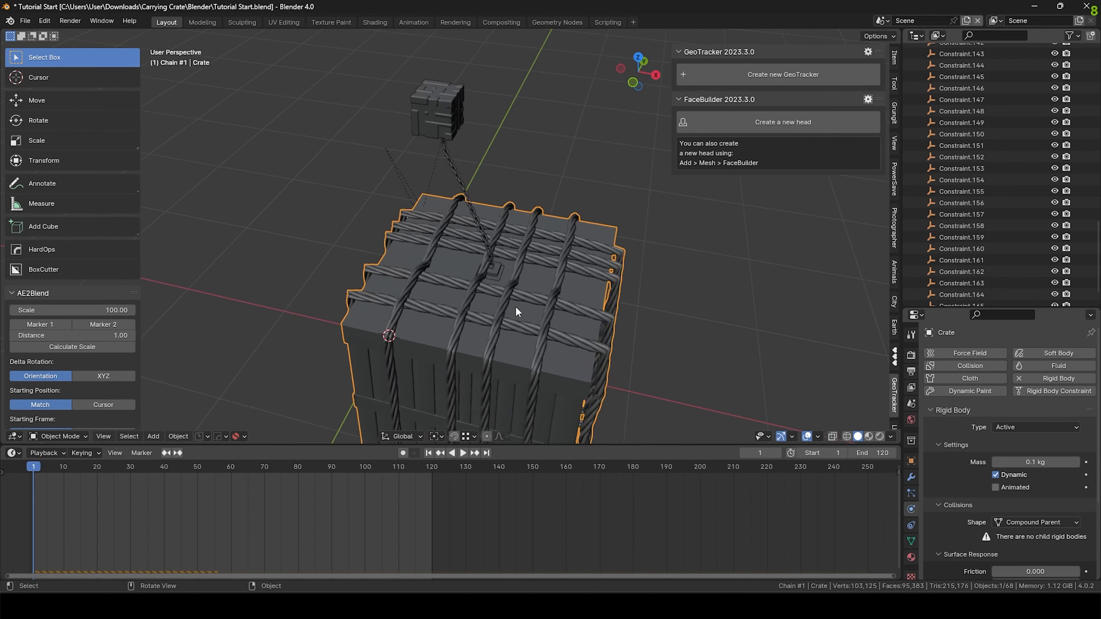
{"action": "scroll", "coordinate": [434, 250], "scroll_direction": "up", "scroll_amount": 5}
{"action": "scroll", "coordinate": [429, 260], "scroll_direction": "down", "scroll_amount": 4}
{"action": "middle_click_drag", "start_coordinate": [427, 263], "coordinate": [458, 260], "text": "shift"}
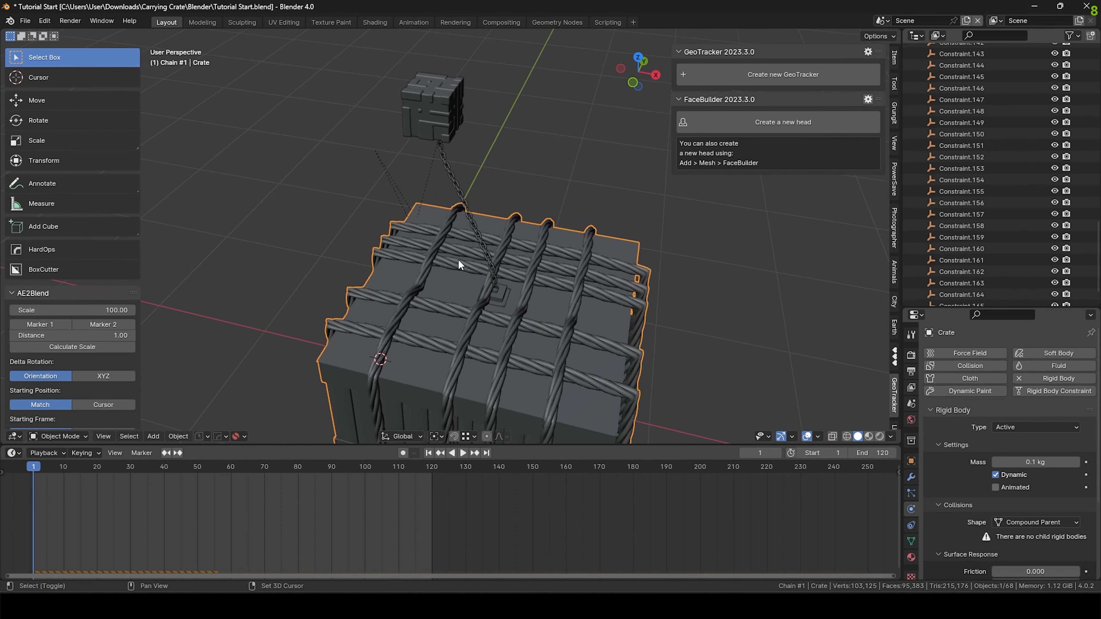
Select a link midway along the chain, extend the selection to all objects in the Chain #1 collection, and deselect everything.
{"action": "left_click", "coordinate": [463, 207]}
{"action": "scroll", "coordinate": [445, 170], "scroll_direction": "up", "scroll_amount": 2}
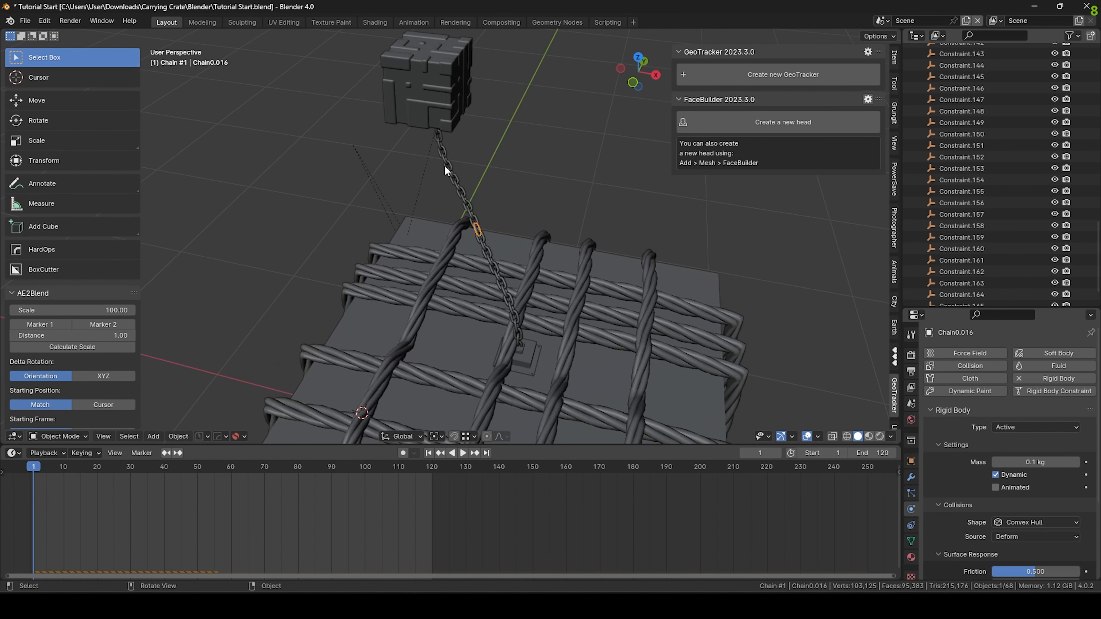
{"action": "scroll", "coordinate": [1018, 172], "scroll_direction": "up", "scroll_amount": 15}
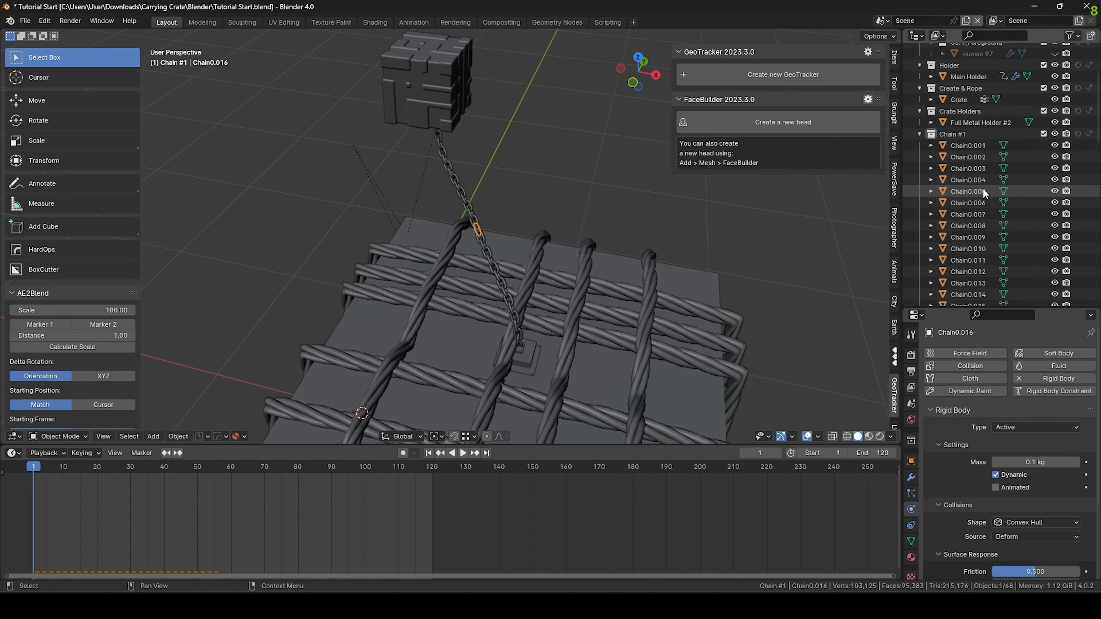
{"action": "right_click", "coordinate": [949, 138]}
{"action": "left_click", "coordinate": [949, 138]}
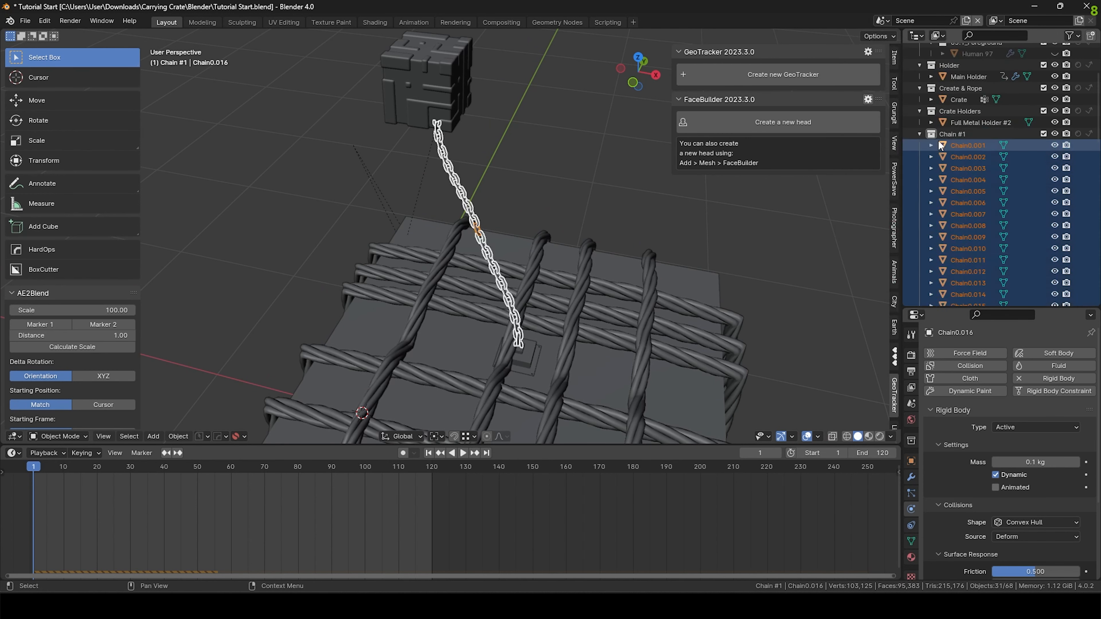
{"action": "middle_click_drag", "start_coordinate": [659, 188], "coordinate": [426, 180]}
{"action": "middle_click_drag", "start_coordinate": [552, 228], "coordinate": [359, 211]}
{"action": "left_click", "coordinate": [354, 197]}
Select all chain links together with the Main Holder as the active object, and clear the selection.
{"action": "middle_click_drag", "start_coordinate": [644, 239], "coordinate": [470, 333]}
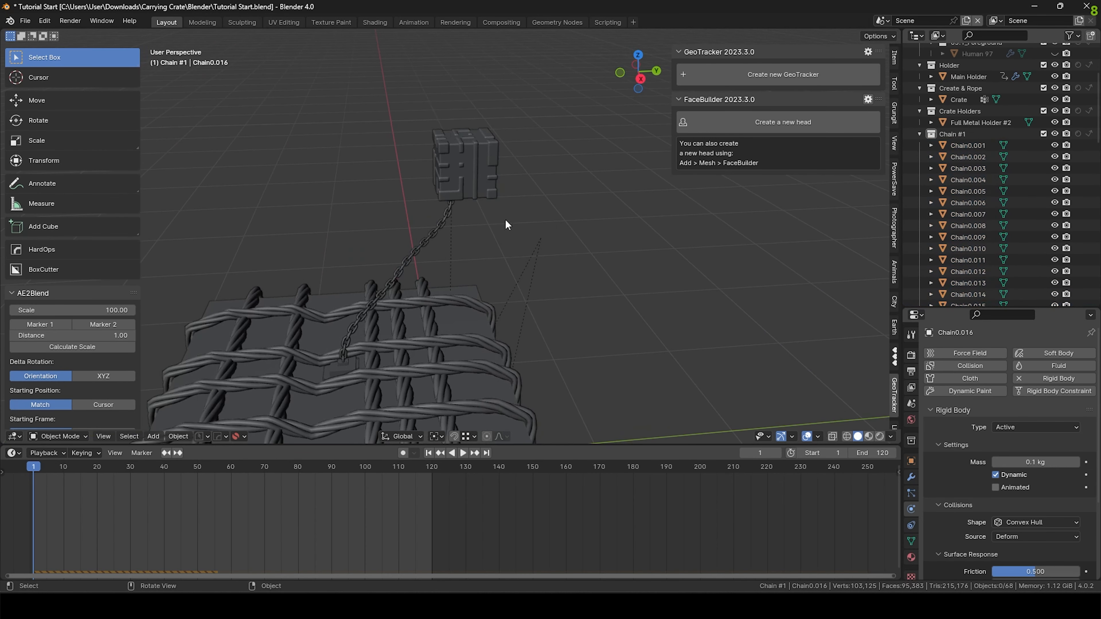
{"action": "right_click", "coordinate": [952, 135]}
{"action": "left_click", "coordinate": [951, 136]}
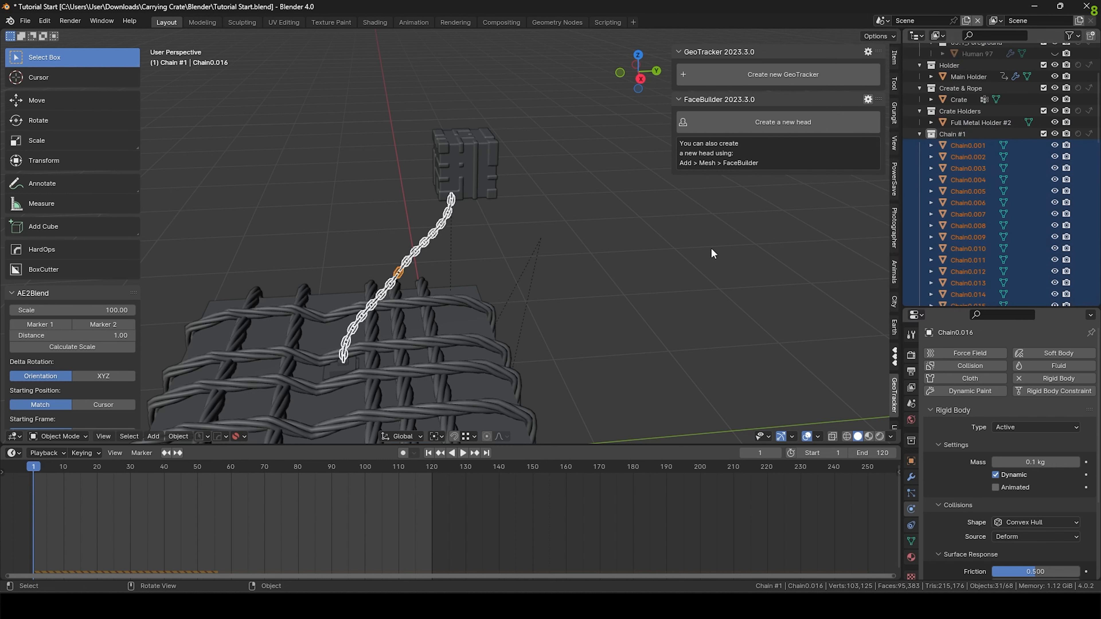
{"action": "left_click", "coordinate": [464, 152], "text": "shift"}
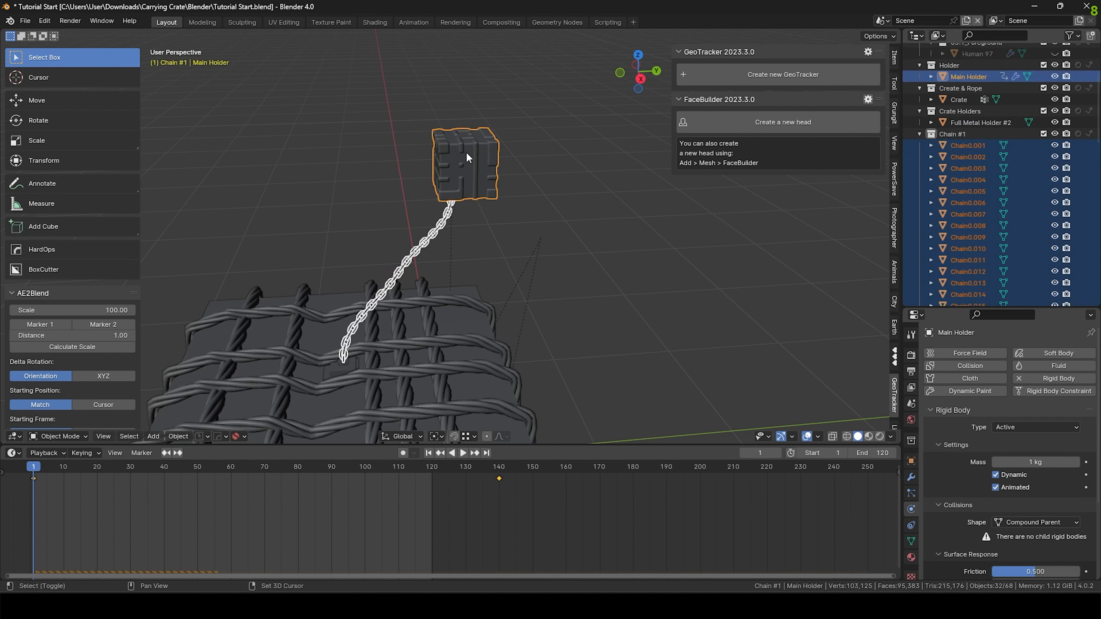
{"action": "left_click", "coordinate": [299, 153]}
Select Full Metal Holder #2 together with the crate, and reduce the selection to the crate alone.
{"action": "middle_click_drag", "start_coordinate": [299, 154], "coordinate": [328, 162]}
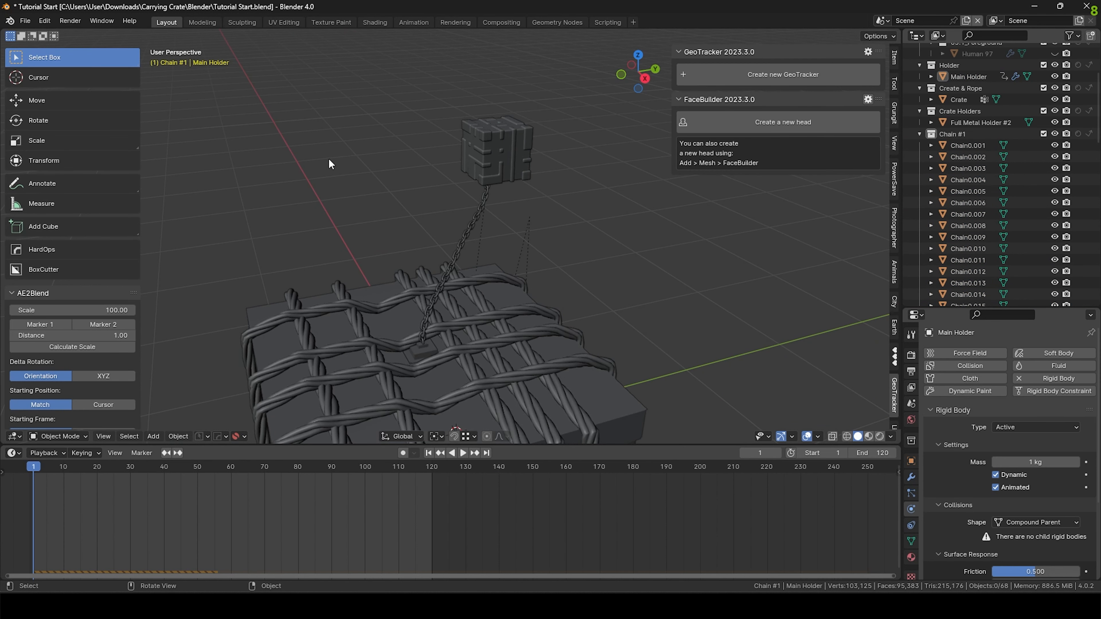
{"action": "scroll", "coordinate": [367, 344], "scroll_direction": "up", "scroll_amount": 4}
{"action": "left_click", "coordinate": [469, 353]}
{"action": "middle_click_drag", "start_coordinate": [456, 383], "coordinate": [487, 324], "text": "shift"}
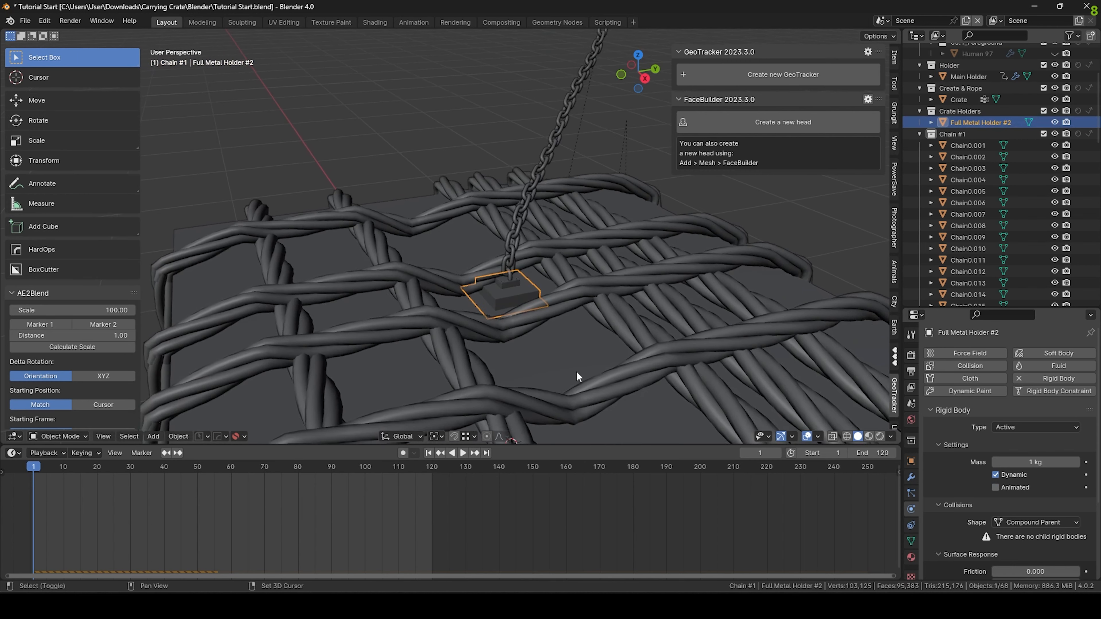
{"action": "left_click", "coordinate": [576, 369], "text": "shift"}
{"action": "scroll", "coordinate": [544, 333], "scroll_direction": "down", "scroll_amount": 3}
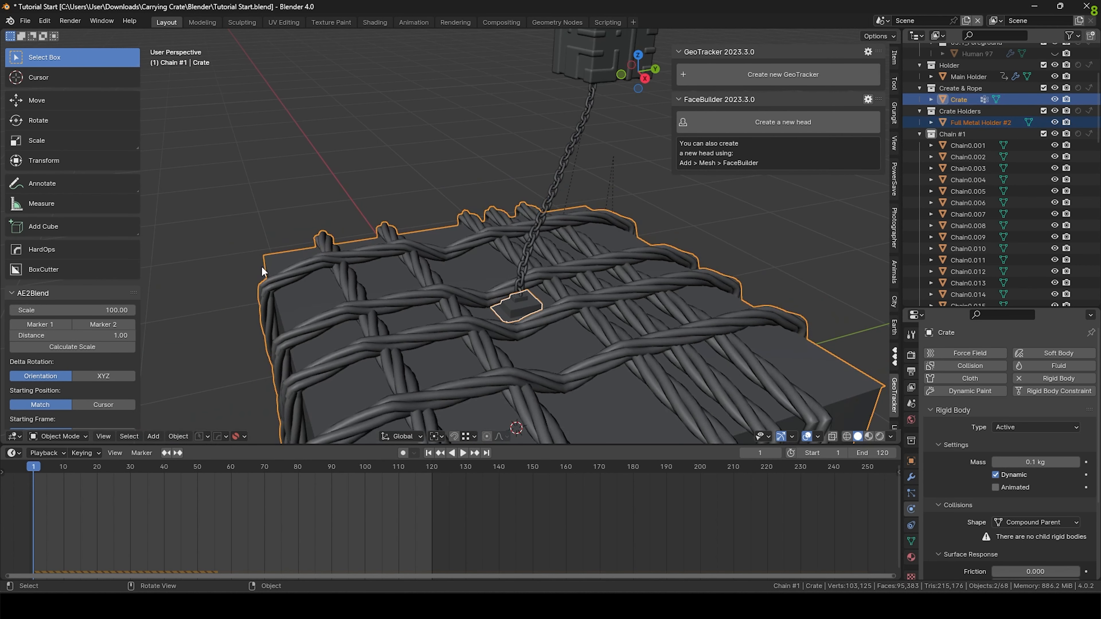
{"action": "left_click", "coordinate": [290, 272]}
{"action": "middle_click_drag", "start_coordinate": [778, 406], "coordinate": [711, 329], "text": "shift"}
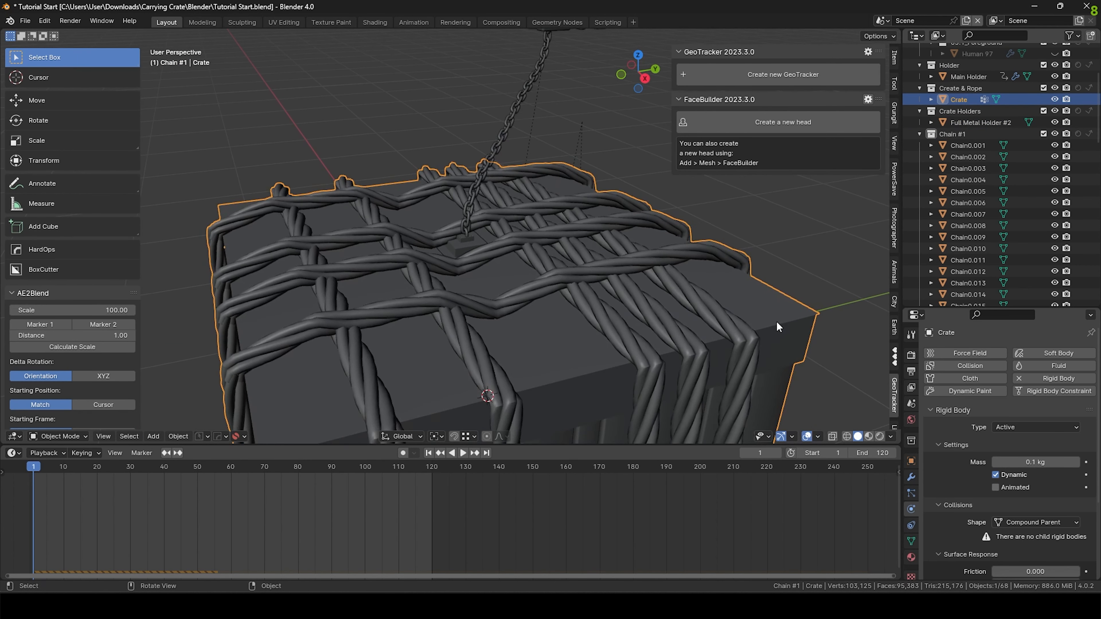
Try to move the Main Holder along the Y axis, and set its rigid body mass to 8 kg.
{"action": "left_click", "coordinate": [302, 163]}
{"action": "scroll", "coordinate": [312, 217], "scroll_direction": "down", "scroll_amount": 5}
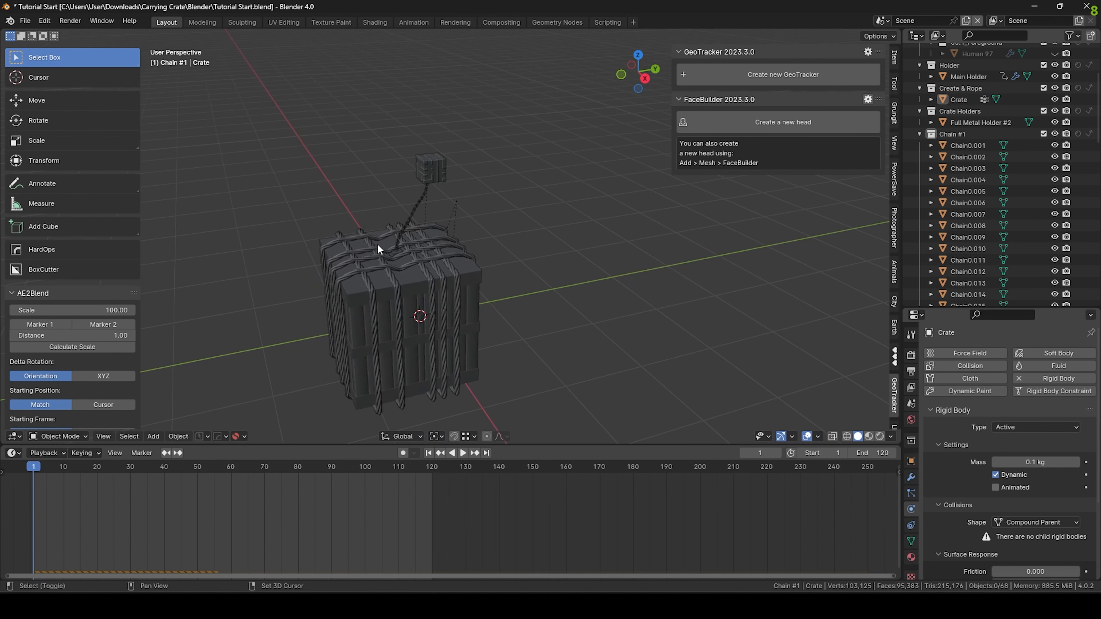
{"action": "left_click", "coordinate": [442, 173]}
{"action": "key", "text": "g"}
{"action": "key", "text": "y"}
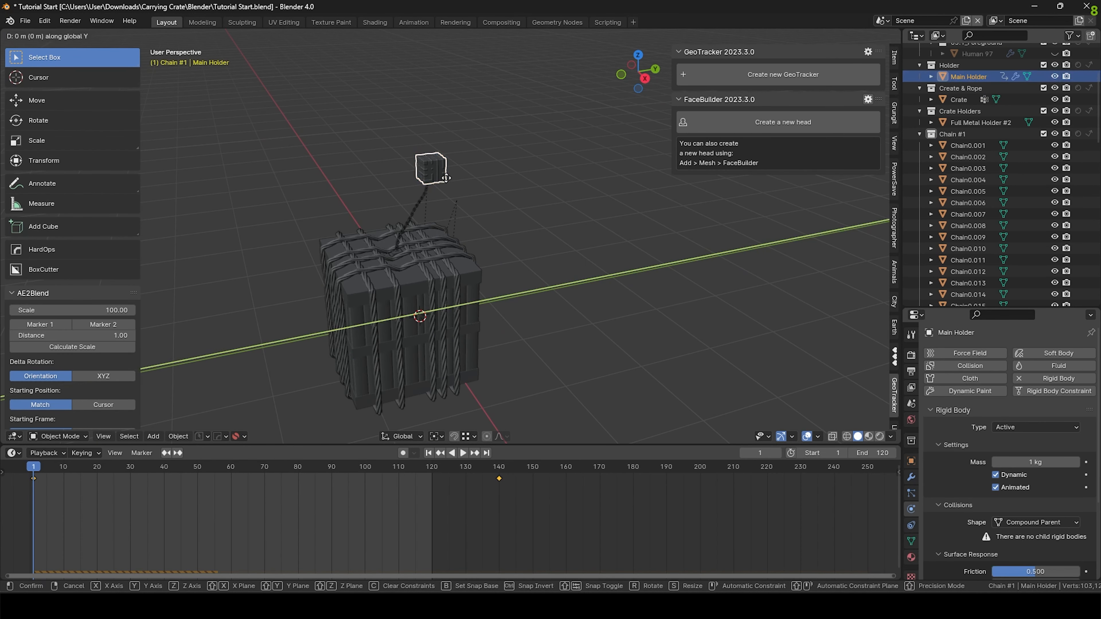
{"action": "right_click", "coordinate": [482, 176]}
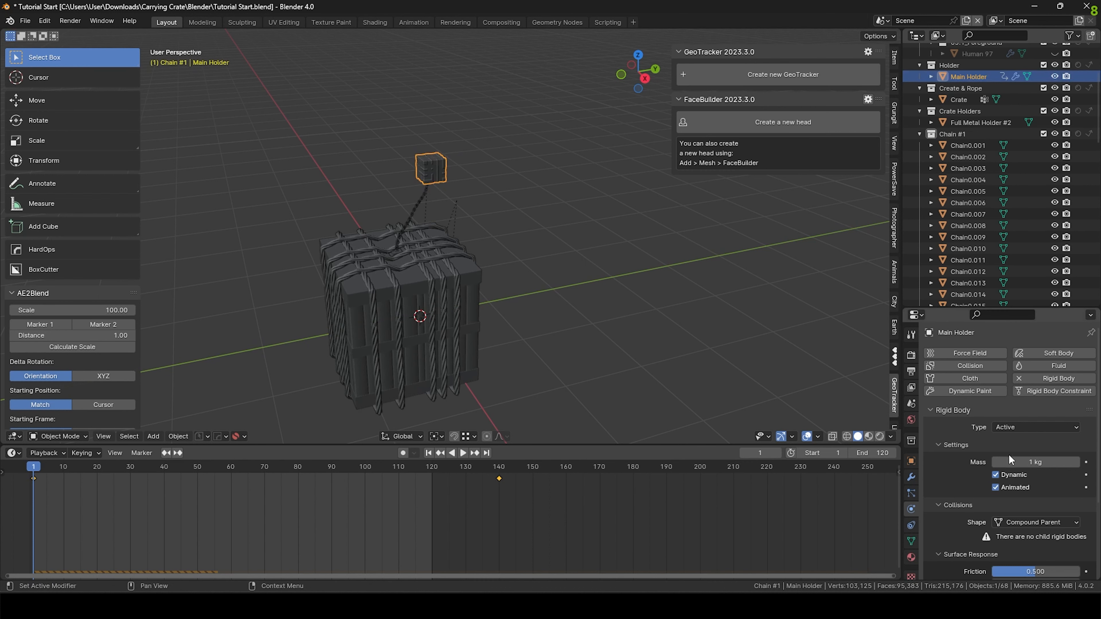
{"action": "left_click", "coordinate": [1020, 463]}
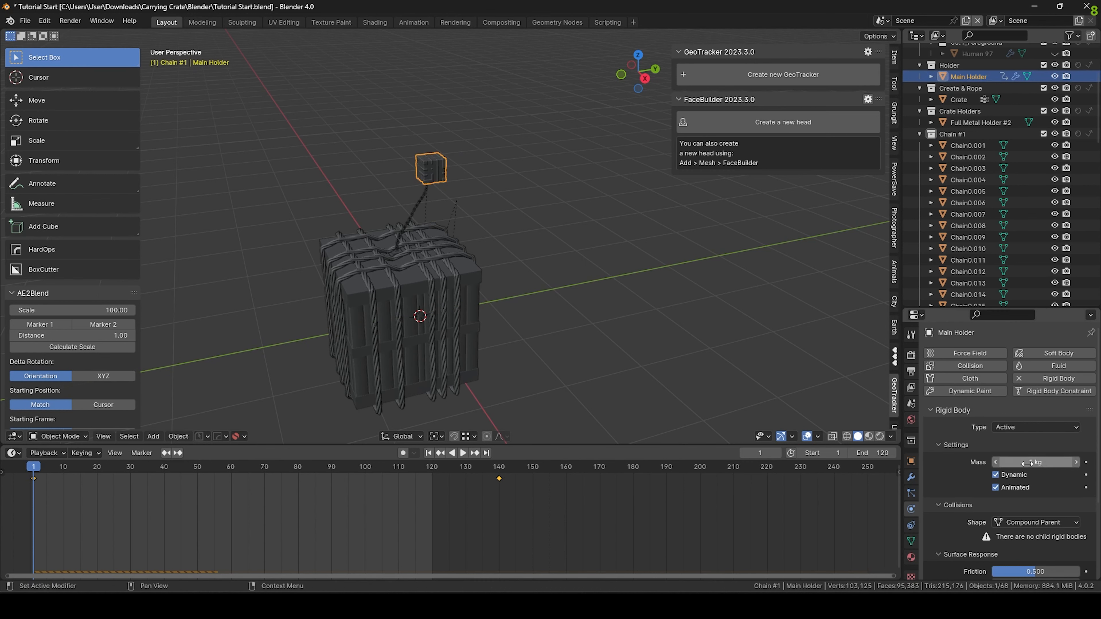
{"action": "scroll", "coordinate": [696, 283], "scroll_direction": "up", "scroll_amount": 2}
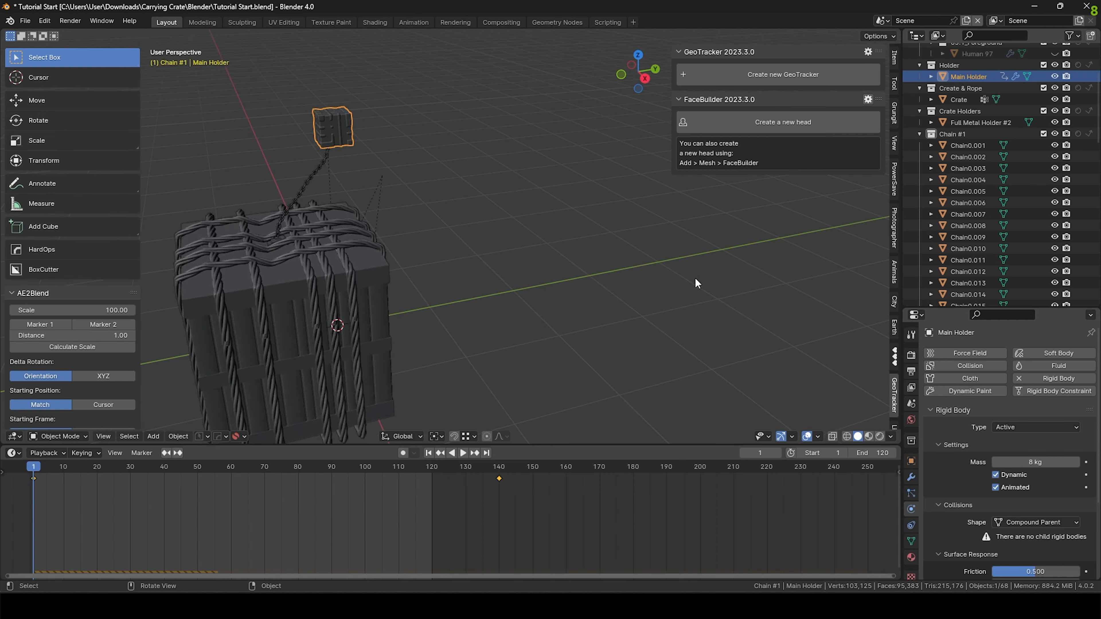
Copy the rigid body settings of link Chain0.029, with its 4 kg mass, to all objects in the Chain #1 collection.
{"action": "scroll", "coordinate": [273, 210], "scroll_direction": "up", "scroll_amount": 5}
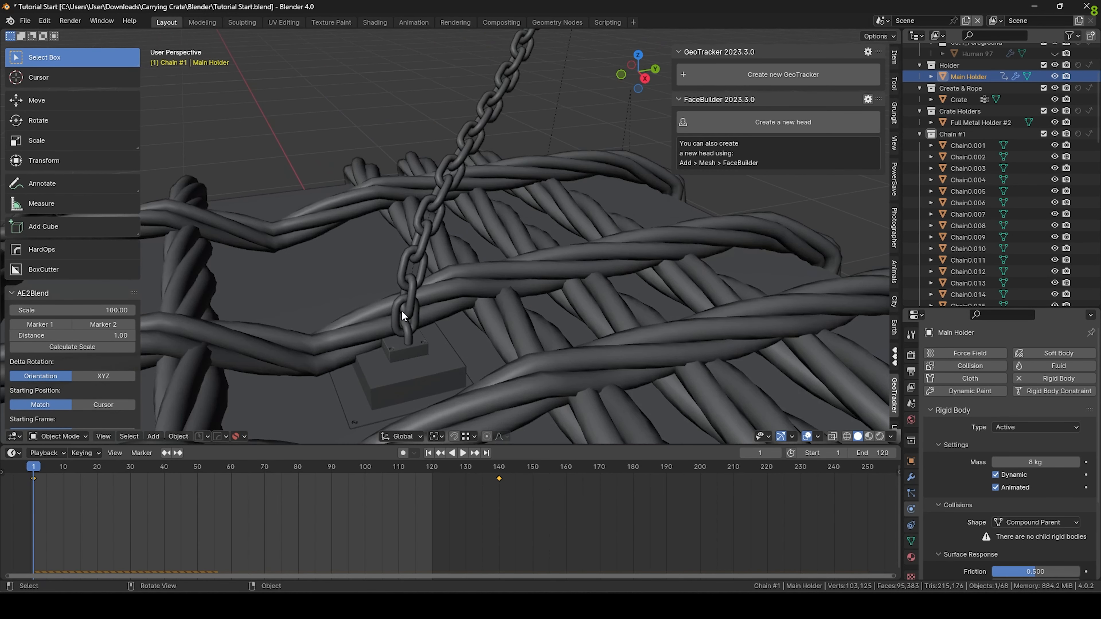
{"action": "left_click", "coordinate": [403, 315]}
{"action": "right_click", "coordinate": [957, 135]}
{"action": "left_click", "coordinate": [892, 136]}
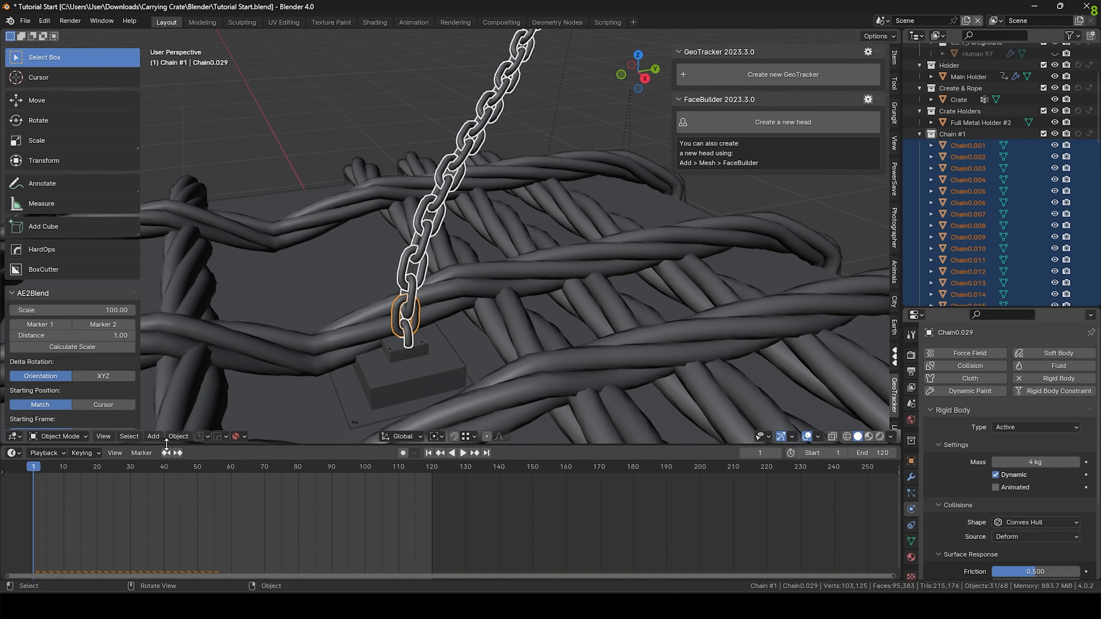
{"action": "left_click", "coordinate": [177, 436]}
{"action": "mouse_move", "coordinate": [241, 317]}
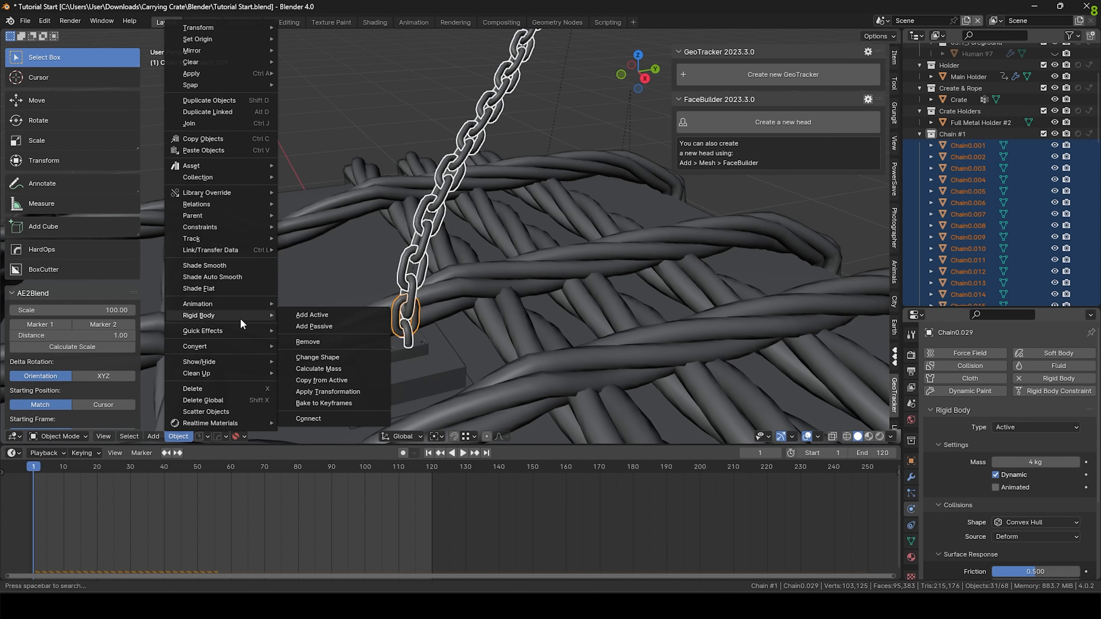
{"action": "left_click", "coordinate": [346, 379]}
Set the rigid body mass of the Main Holder to 12 kg and of Full Metal Holder #2 to 2 kg.
{"action": "scroll", "coordinate": [602, 308], "scroll_direction": "down", "scroll_amount": 4}
{"action": "scroll", "coordinate": [603, 312], "scroll_direction": "down", "scroll_amount": 3}
{"action": "left_click", "coordinate": [637, 139]}
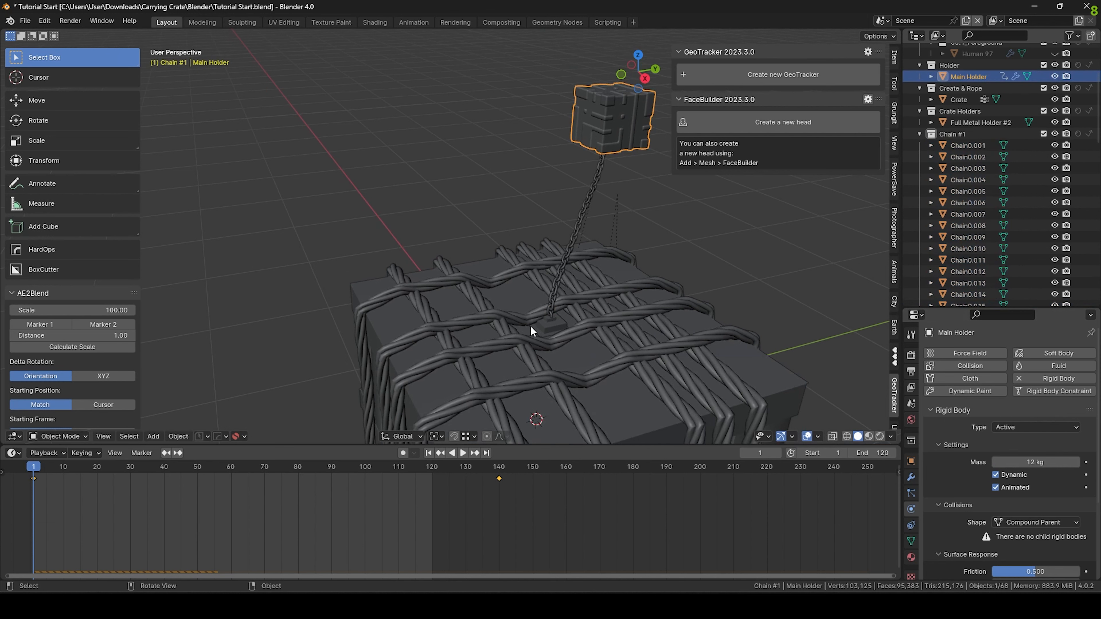
{"action": "left_click", "coordinate": [547, 325]}
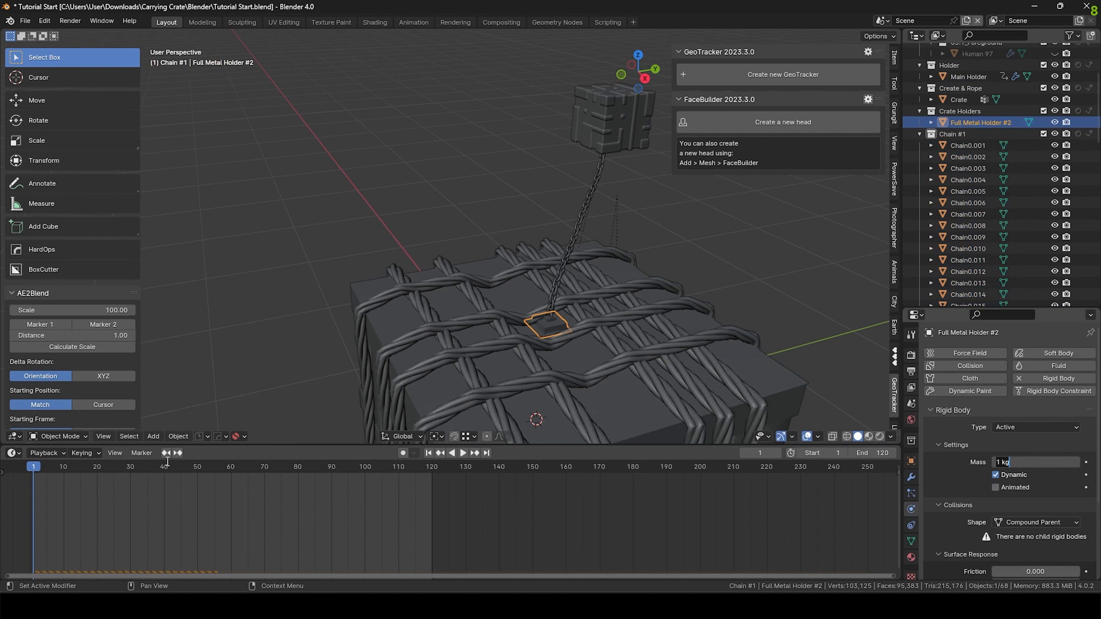
Select the crate, play the simulation to check the swing with the new masses, and return to the first frame.
{"action": "left_click", "coordinate": [608, 387]}
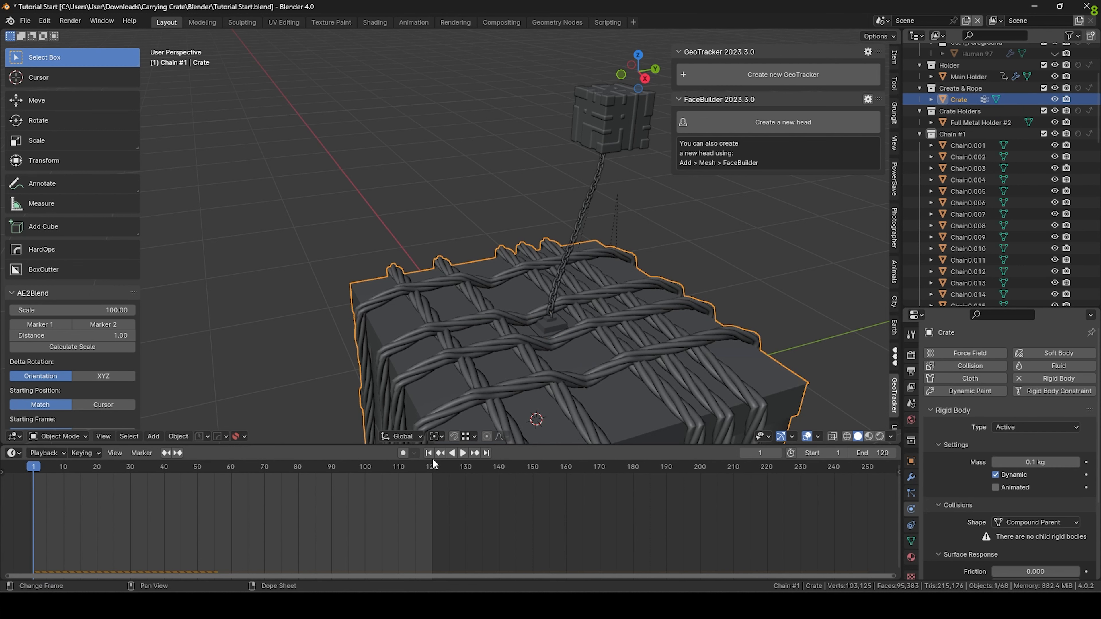
{"action": "left_click", "coordinate": [460, 452]}
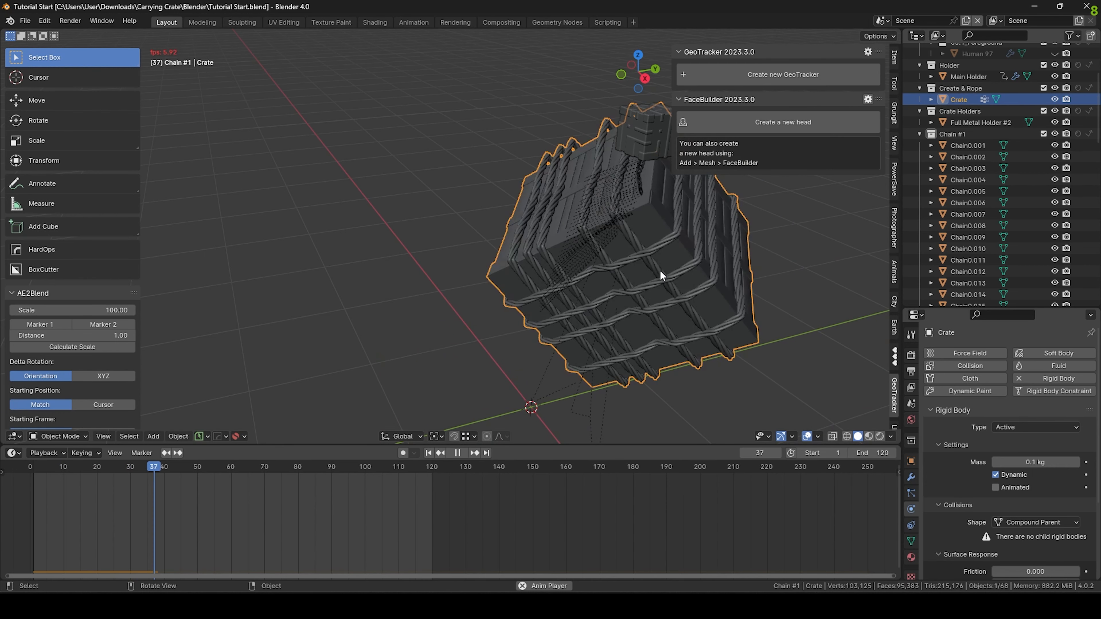
{"action": "left_click", "coordinate": [457, 452]}
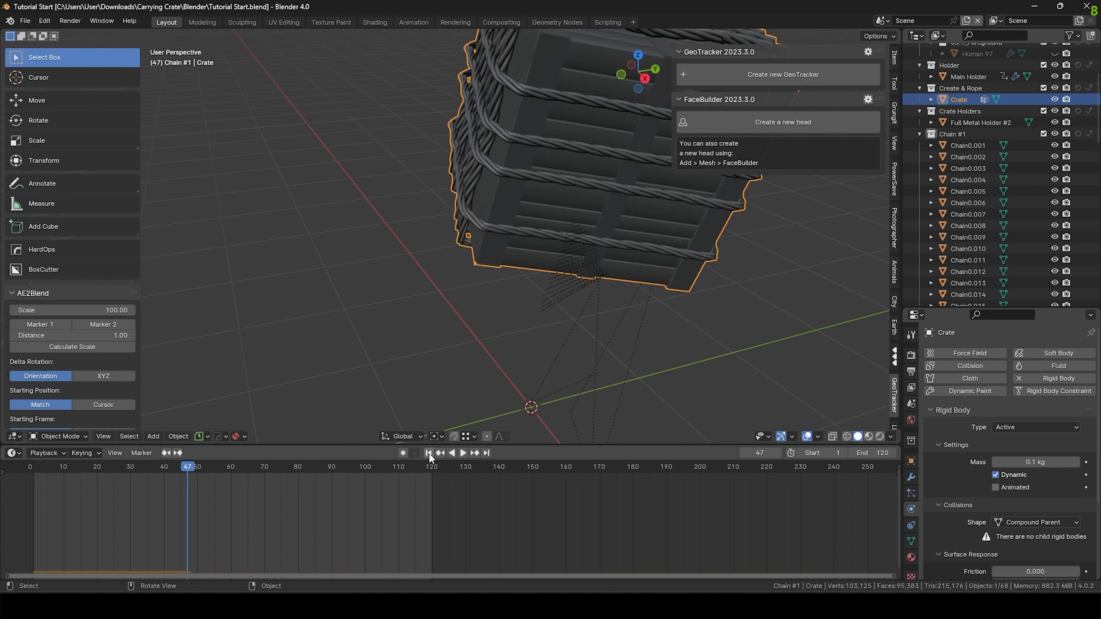
{"action": "left_click", "coordinate": [428, 452]}
Change the crate's rigid body collision shape to Mesh.
{"action": "middle_click_drag", "start_coordinate": [567, 335], "coordinate": [548, 297], "text": "shift"}
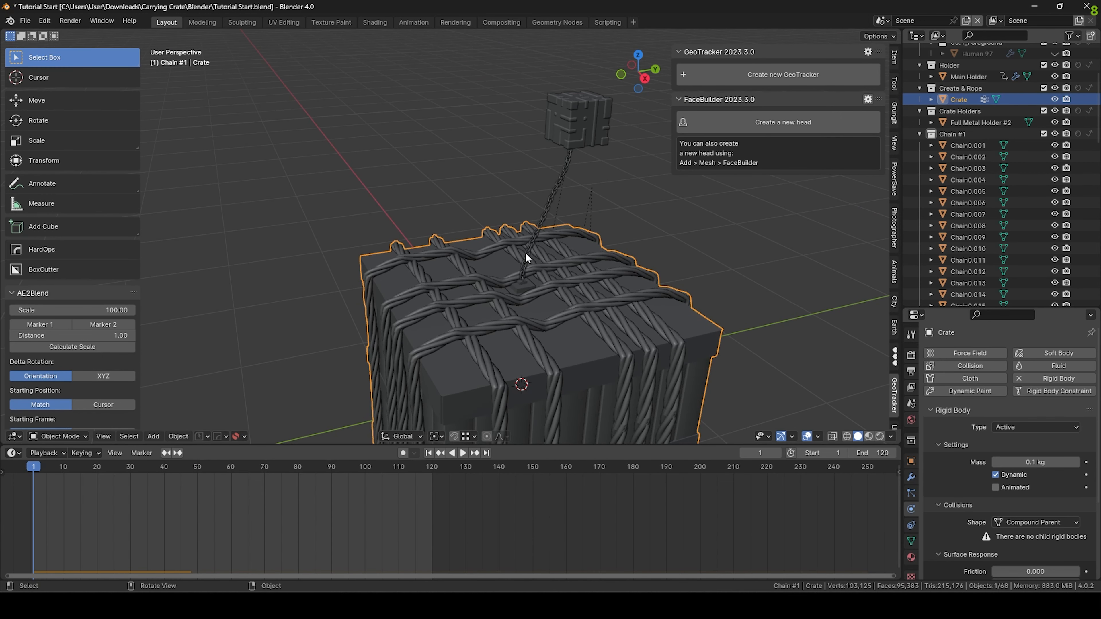
{"action": "scroll", "coordinate": [609, 316], "scroll_direction": "up", "scroll_amount": 8}
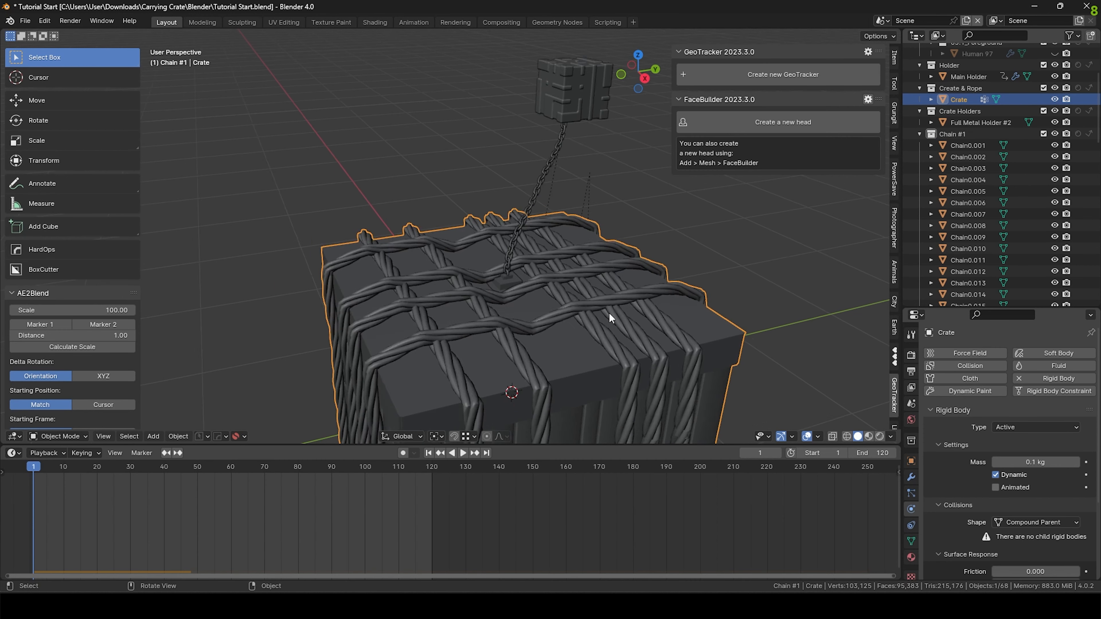
{"action": "left_click", "coordinate": [468, 277]}
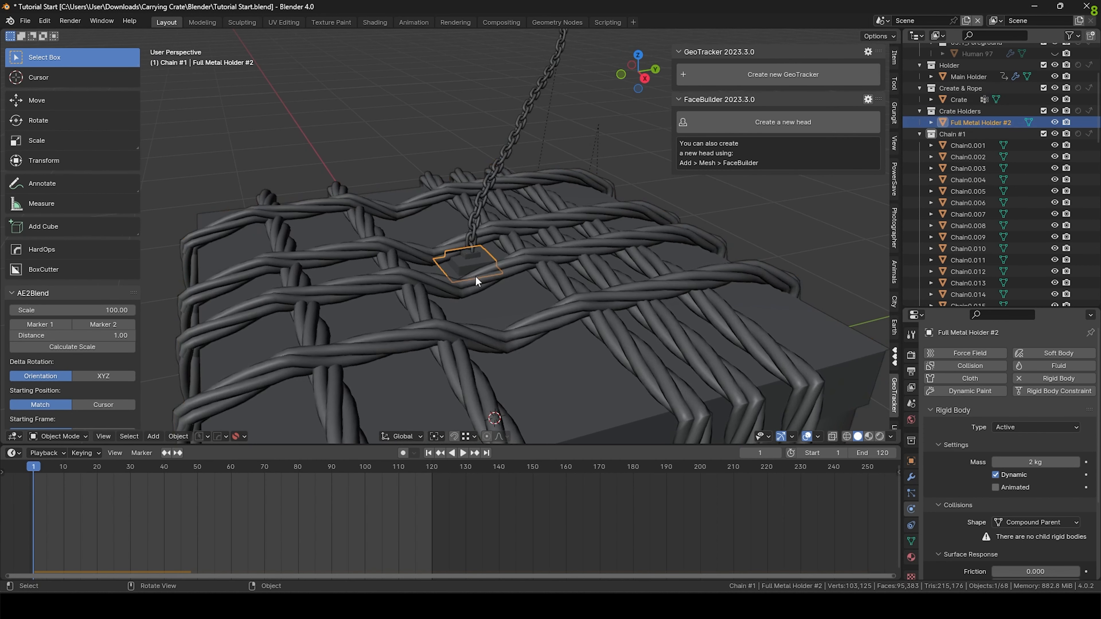
{"action": "left_click", "coordinate": [649, 407]}
{"action": "left_click", "coordinate": [1045, 523]}
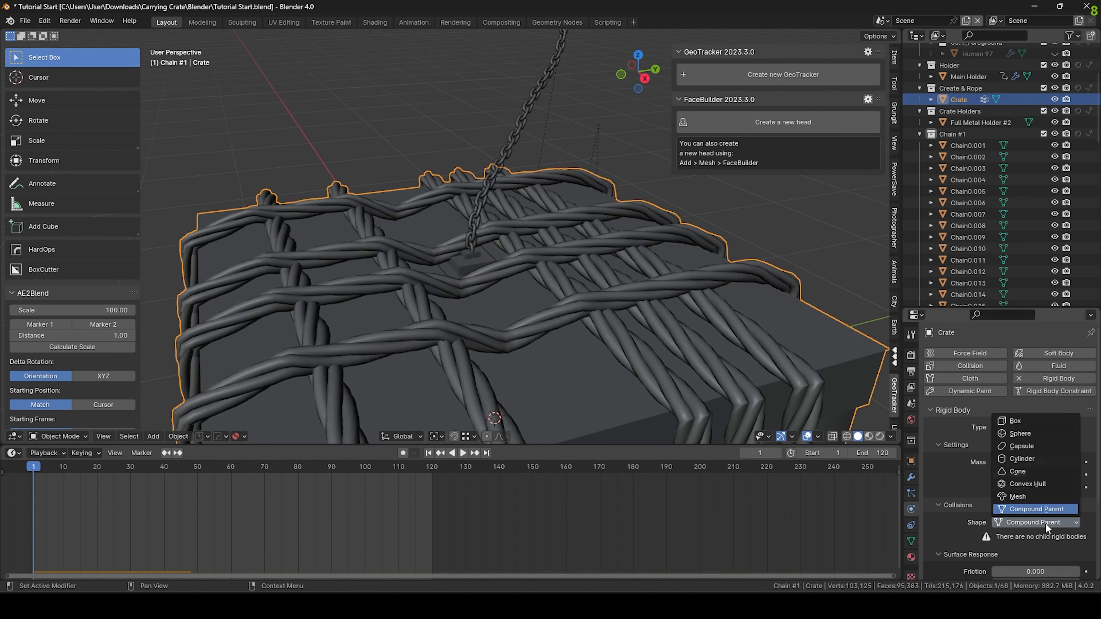
{"action": "left_click", "coordinate": [1017, 497]}
Play the simulation to check the crate's swing with the Mesh collision shape, and return to the first frame.
{"action": "scroll", "coordinate": [711, 429], "scroll_direction": "down", "scroll_amount": 3}
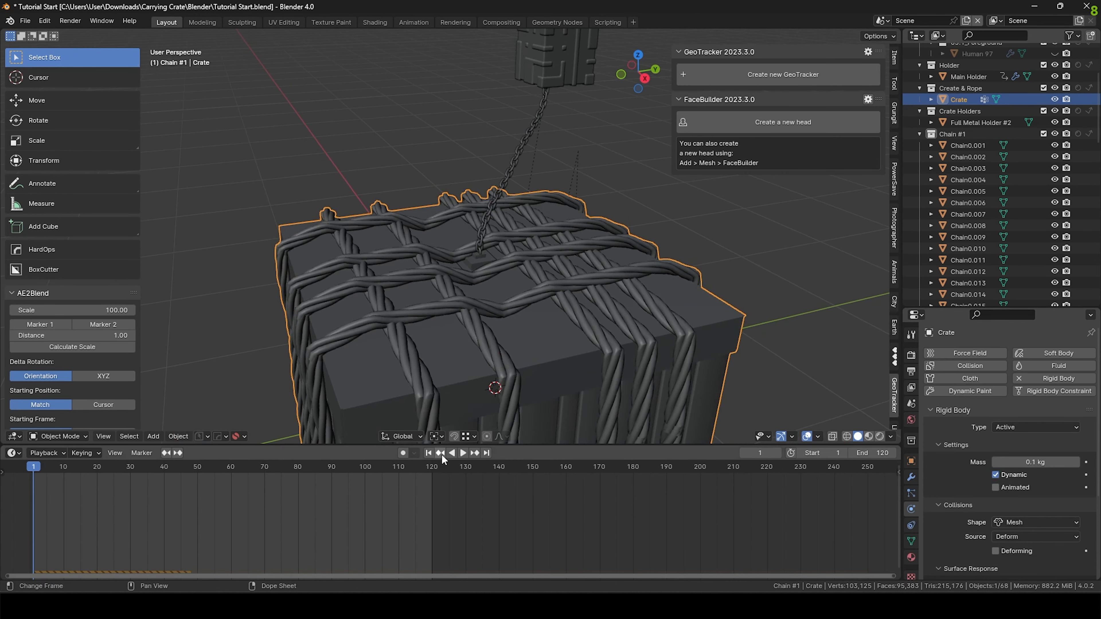
{"action": "left_click", "coordinate": [462, 453]}
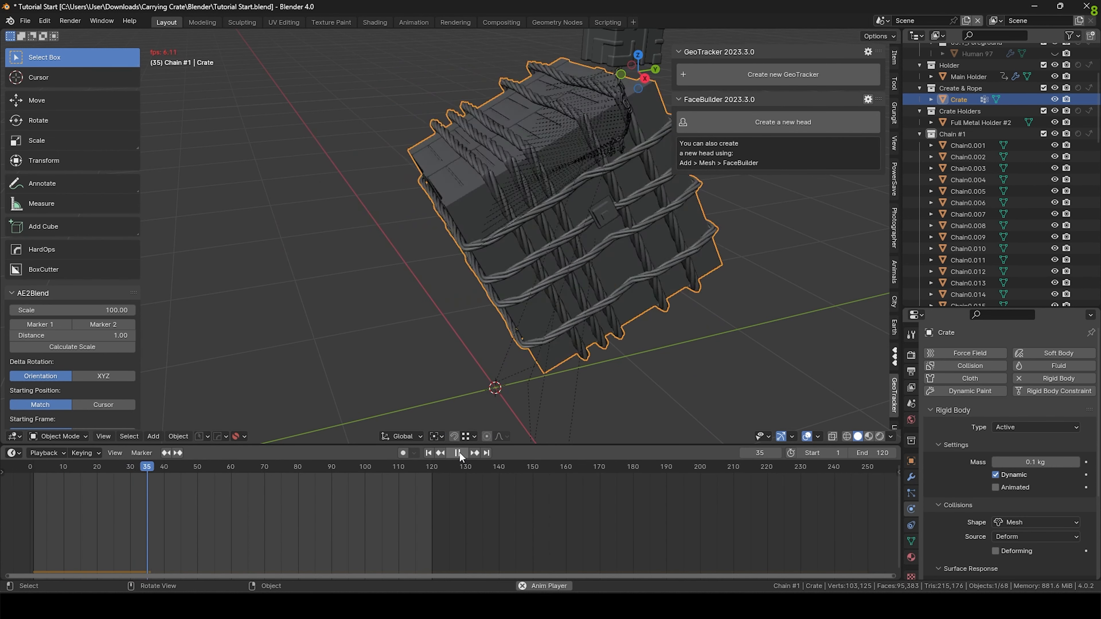
{"action": "left_click", "coordinate": [458, 452]}
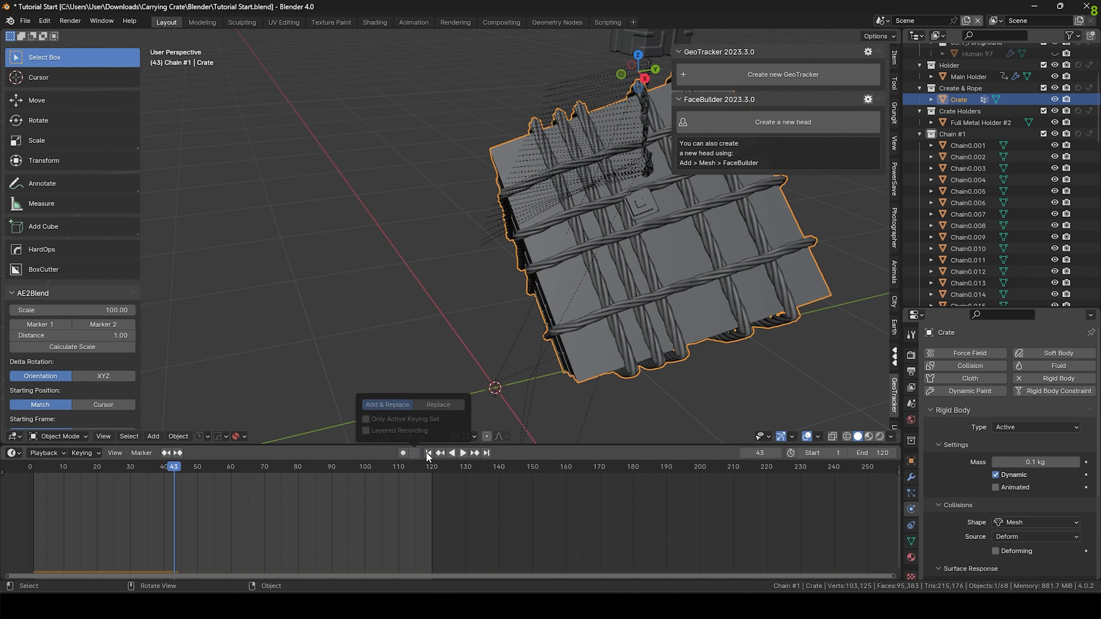
{"action": "left_click", "coordinate": [428, 452]}
Try the Convex Hull collision shape on the crate and play the simulation to check its swing.
{"action": "left_click", "coordinate": [1025, 522]}
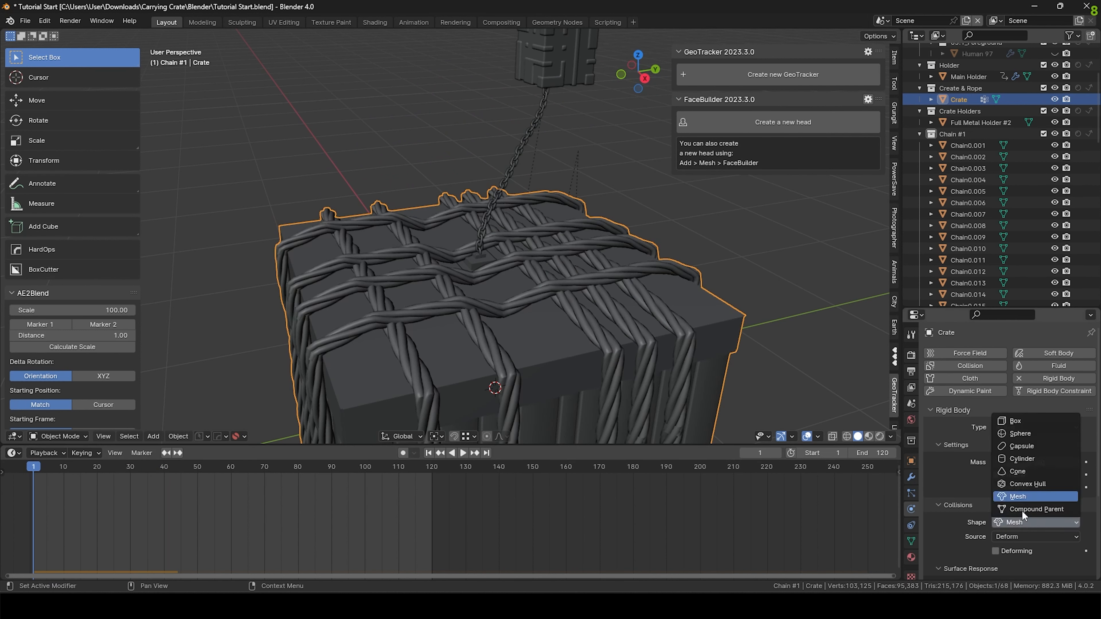
{"action": "left_click", "coordinate": [1020, 484]}
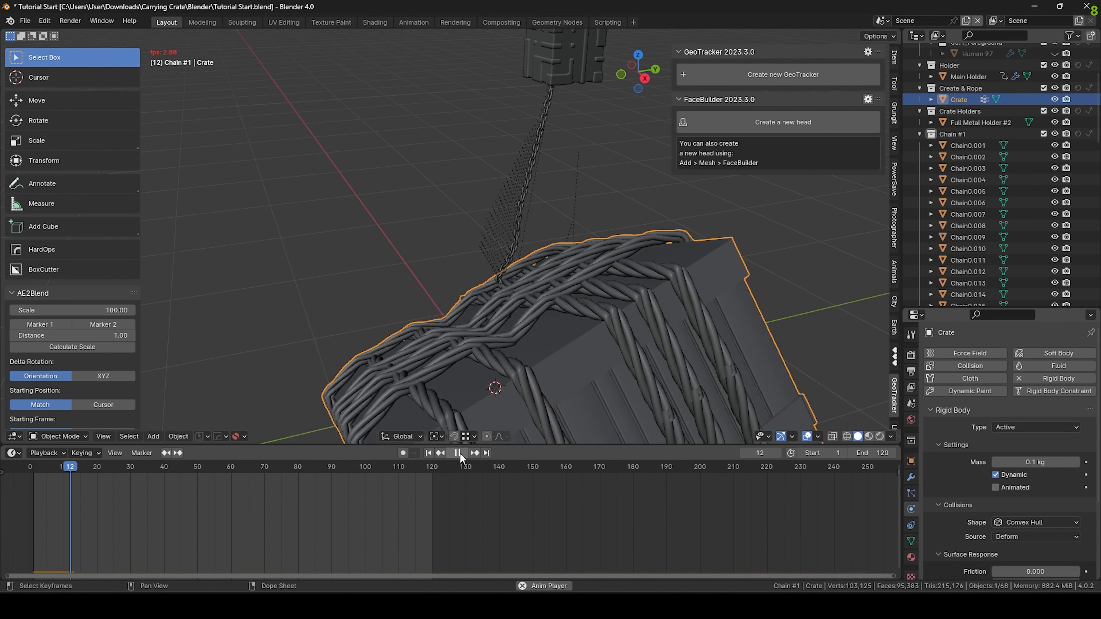
{"action": "left_click", "coordinate": [459, 453]}
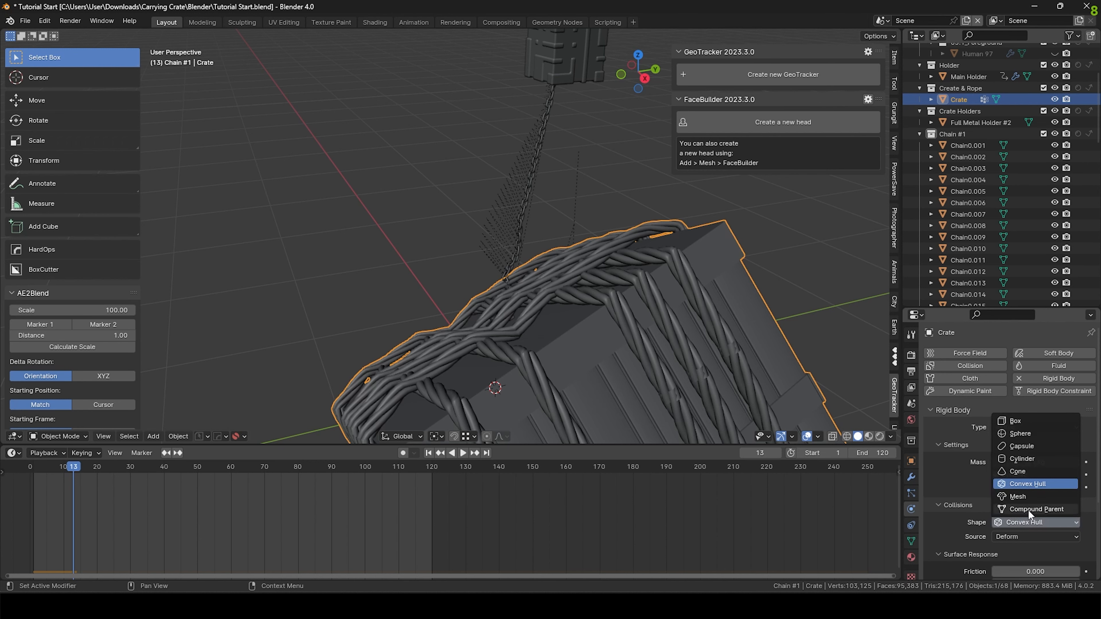
Set the crate's collision shape back to Compound Parent and replay the simulation from the first frame.
{"action": "left_click", "coordinate": [1030, 510]}
{"action": "left_click", "coordinate": [428, 452]}
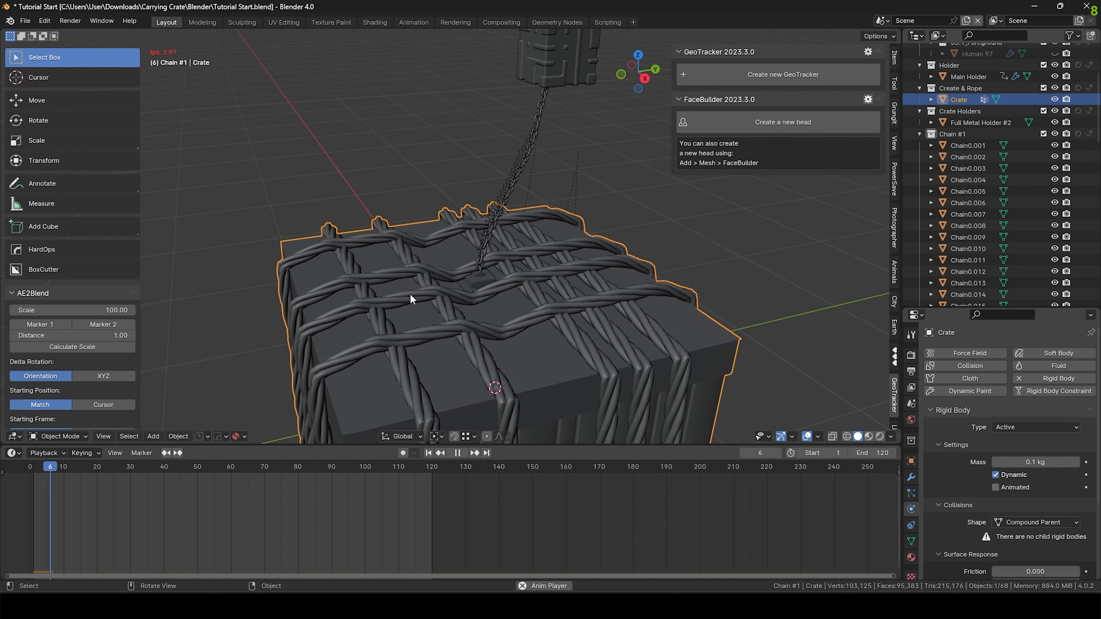
{"action": "left_click", "coordinate": [455, 451]}
Open the recent file Crate.blend, saving the changes to Tutorial Start.blend.
{"action": "left_click", "coordinate": [25, 20]}
{"action": "left_click", "coordinate": [26, 20]}
{"action": "left_click", "coordinate": [25, 20]}
{"action": "mouse_move", "coordinate": [70, 58]}
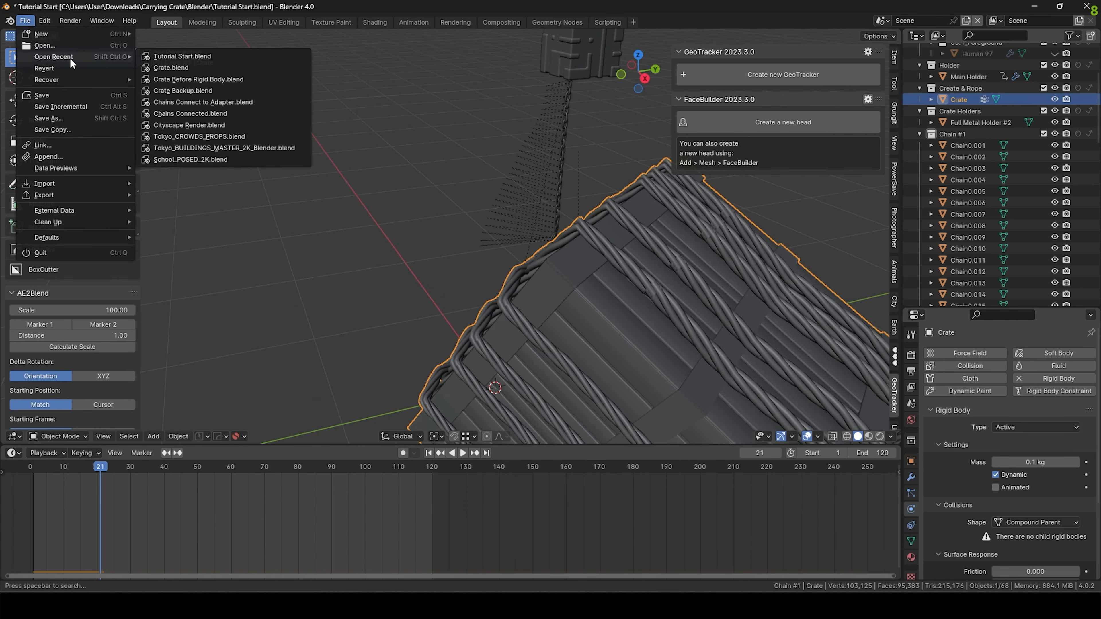
{"action": "left_click", "coordinate": [187, 63]}
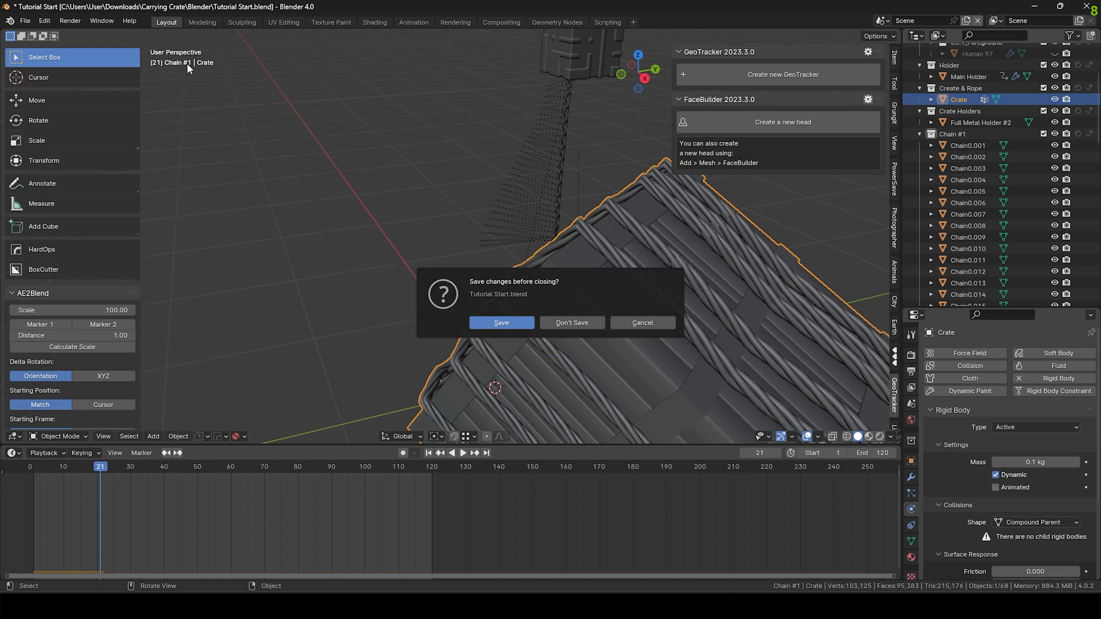
{"action": "left_click", "coordinate": [505, 323]}
Return to the first frame and examine the rigid body settings of Full Metal Holder #3 on the crate.
{"action": "scroll", "coordinate": [520, 230], "scroll_direction": "down", "scroll_amount": 3}
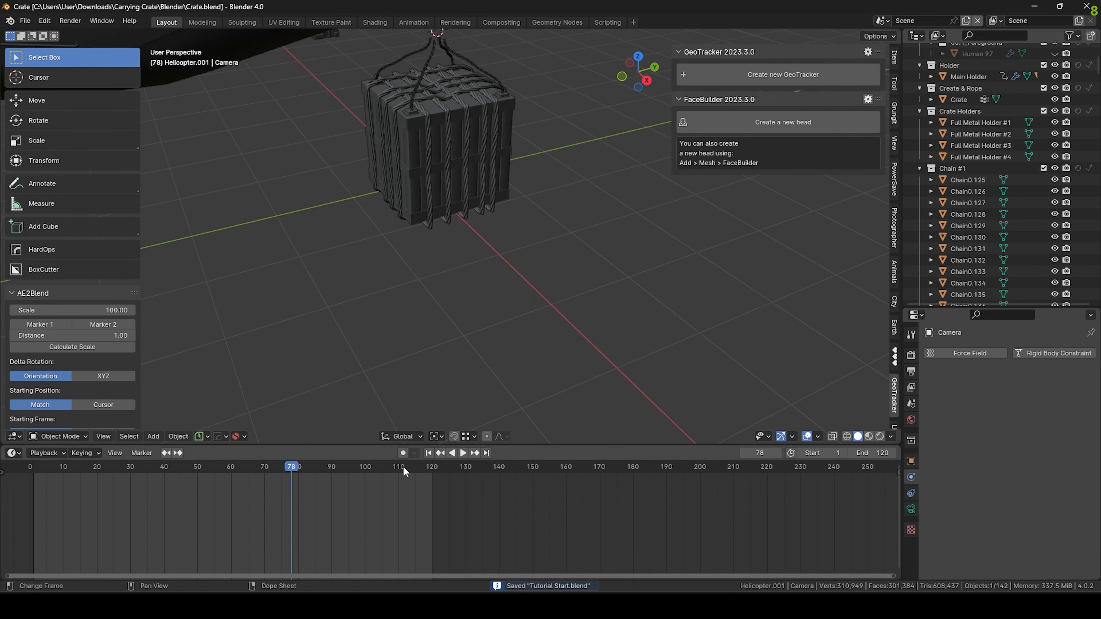
{"action": "left_click", "coordinate": [429, 453]}
{"action": "middle_click_drag", "start_coordinate": [512, 276], "coordinate": [552, 321]}
{"action": "scroll", "coordinate": [552, 321], "scroll_direction": "up", "scroll_amount": 5}
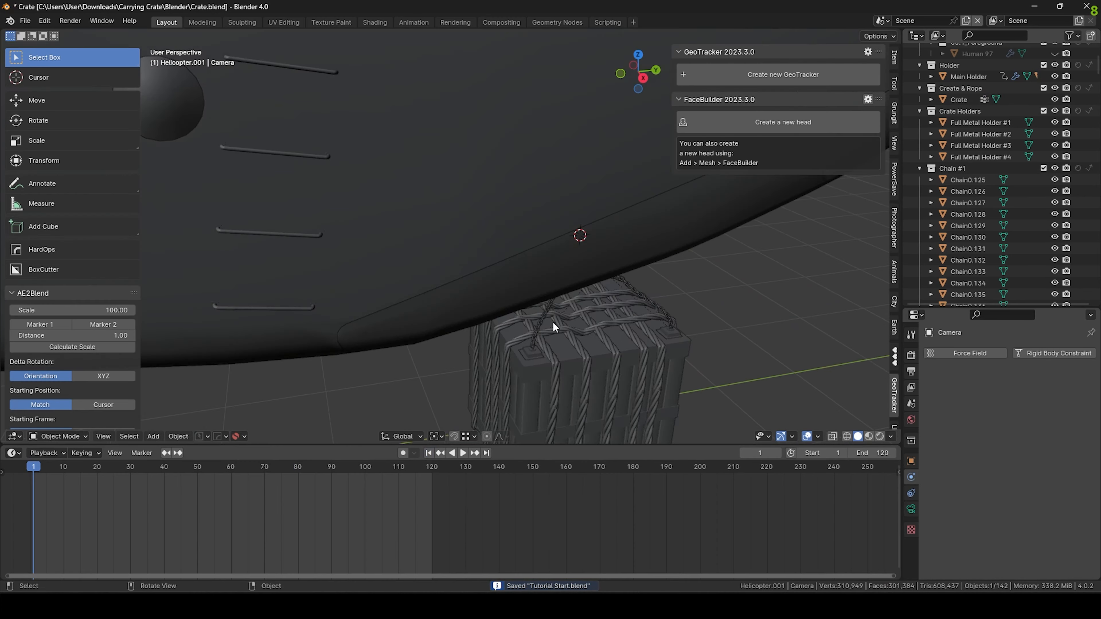
{"action": "scroll", "coordinate": [640, 377], "scroll_direction": "up", "scroll_amount": 1}
{"action": "left_click", "coordinate": [711, 248]}
{"action": "middle_click_drag", "start_coordinate": [607, 300], "coordinate": [581, 301]}
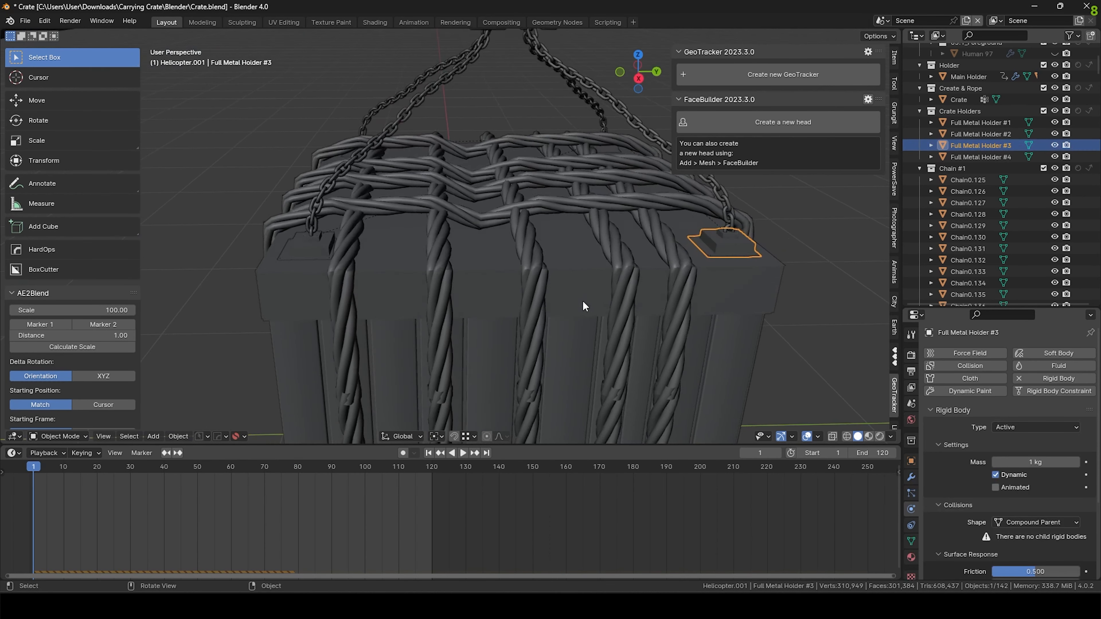
{"action": "middle_click_drag", "start_coordinate": [689, 347], "coordinate": [629, 362], "text": "shift"}
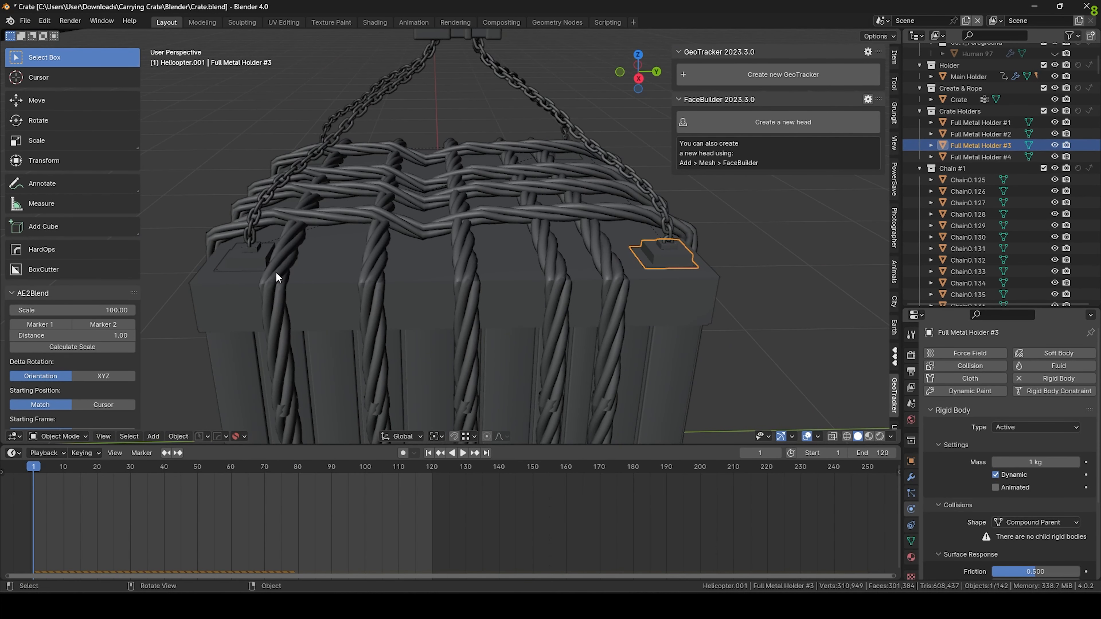
Examine the rigid body settings of the crate and of Full Metal Holder #4.
{"action": "middle_click_drag", "start_coordinate": [288, 246], "coordinate": [297, 162]}
{"action": "middle_click_drag", "start_coordinate": [501, 210], "coordinate": [608, 260]}
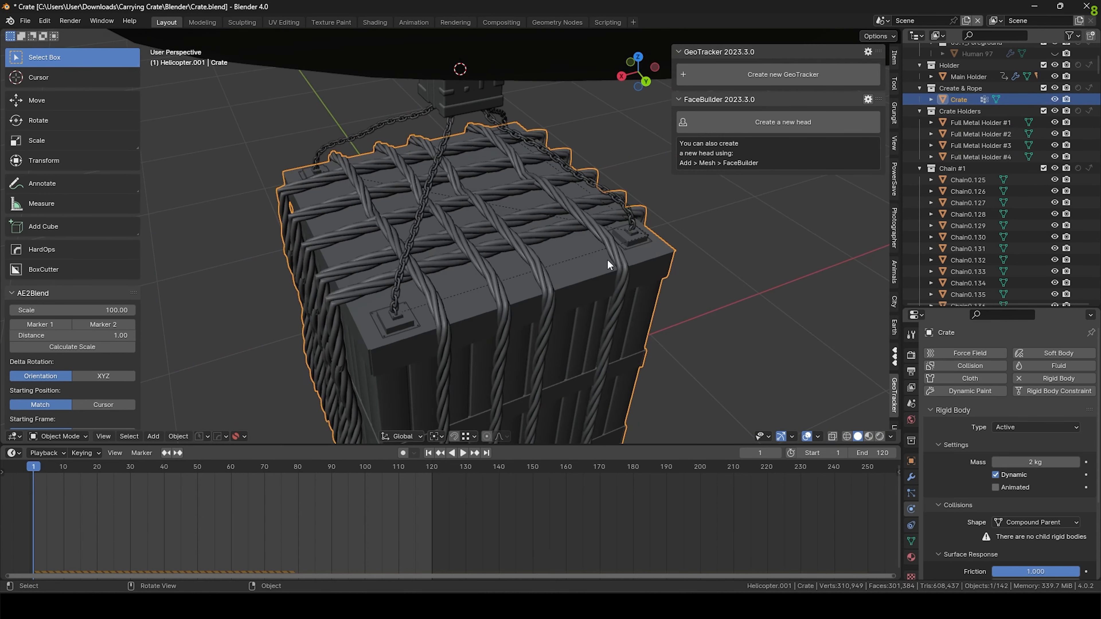
{"action": "middle_click_drag", "start_coordinate": [502, 137], "coordinate": [547, 127]}
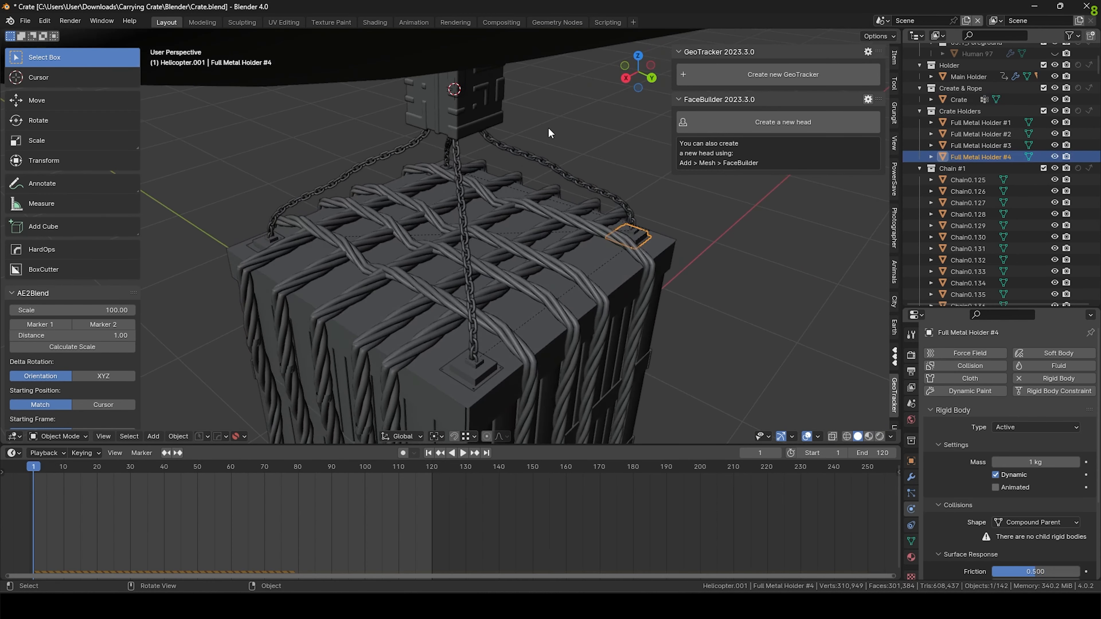
Examine the rigid body settings of the uppermost chain link Chain0.126 and the Main Holder, and clear the selection.
{"action": "scroll", "coordinate": [455, 128], "scroll_direction": "up", "scroll_amount": 4}
{"action": "left_click", "coordinate": [387, 136]}
{"action": "mouse_move", "coordinate": [387, 136]}
{"action": "middle_mouse_down"}
{"action": "mouse_move", "coordinate": [424, 140]}
{"action": "mouse_move", "coordinate": [430, 129]}
{"action": "mouse_move", "coordinate": [394, 129]}
{"action": "middle_mouse_up"}
{"action": "left_click", "coordinate": [400, 108]}
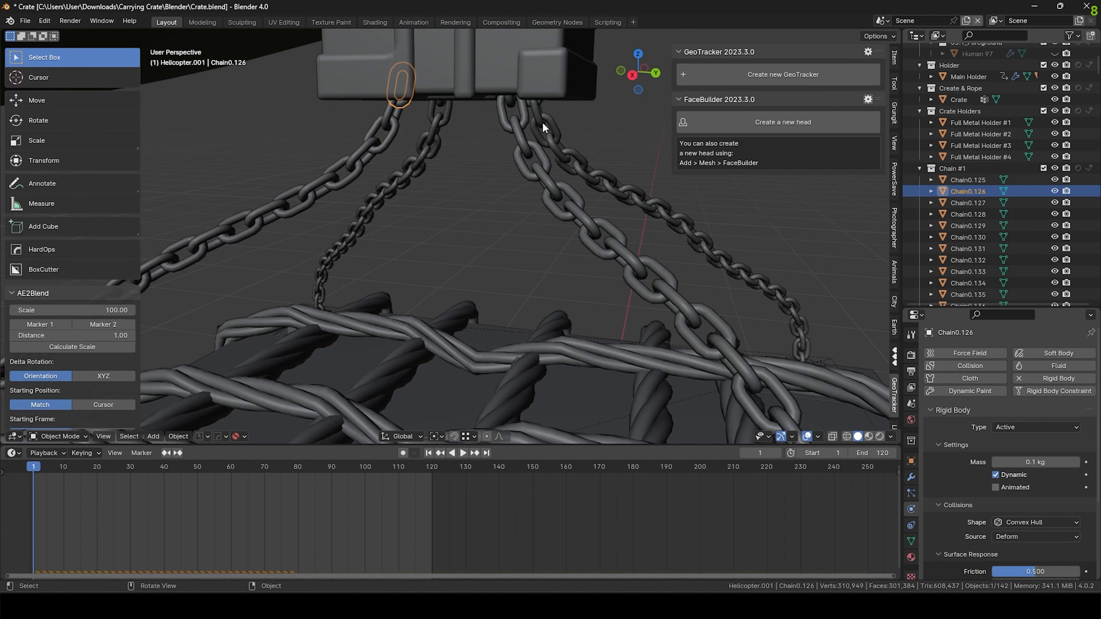
{"action": "left_click", "coordinate": [517, 98]}
{"action": "scroll", "coordinate": [536, 138], "scroll_direction": "down", "scroll_amount": 6}
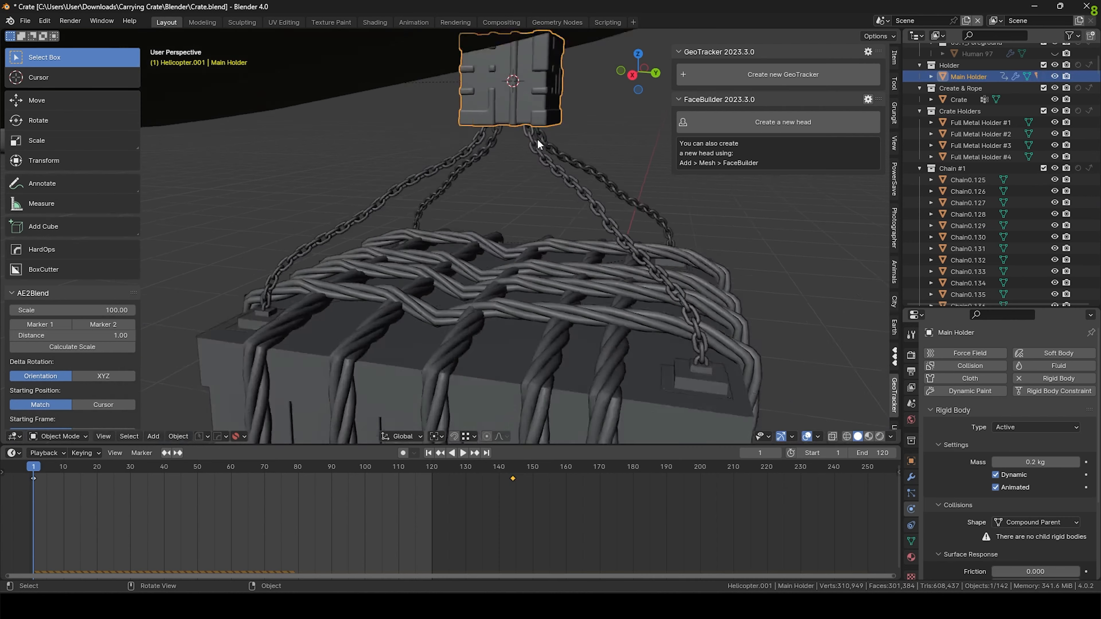
{"action": "left_click", "coordinate": [759, 327]}
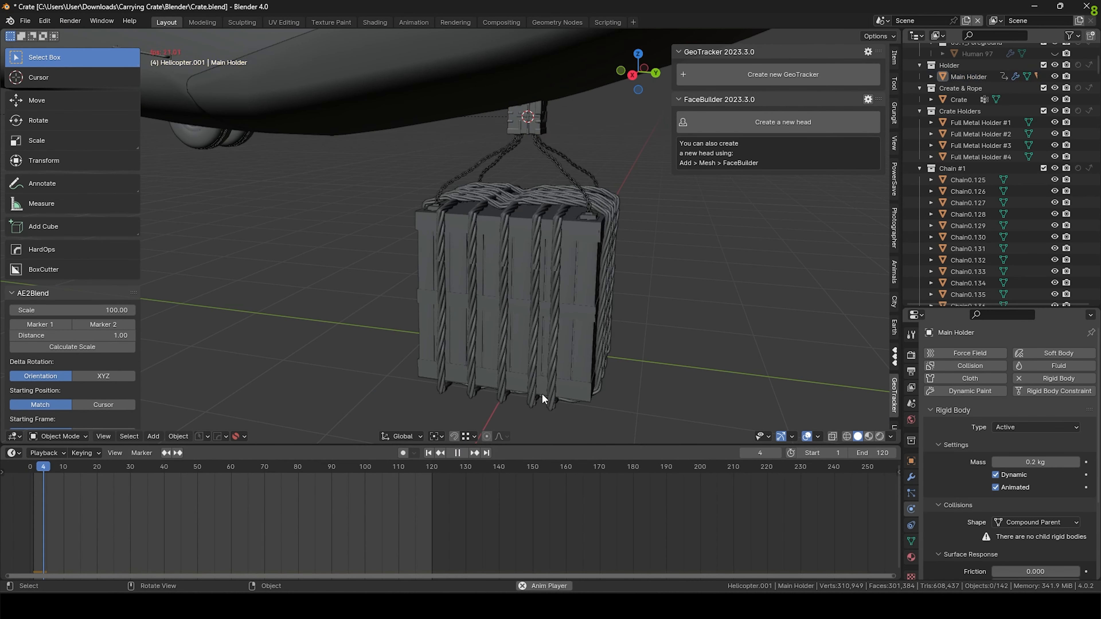